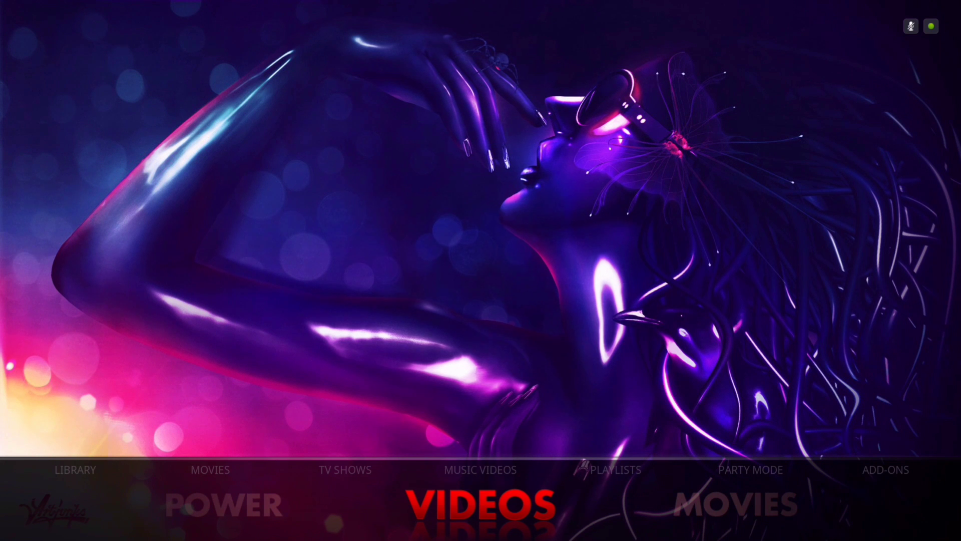
Step: Move the home menu from Videos to Movies, showing the Skyfall and Logan panels
key(Right)
key(Left)
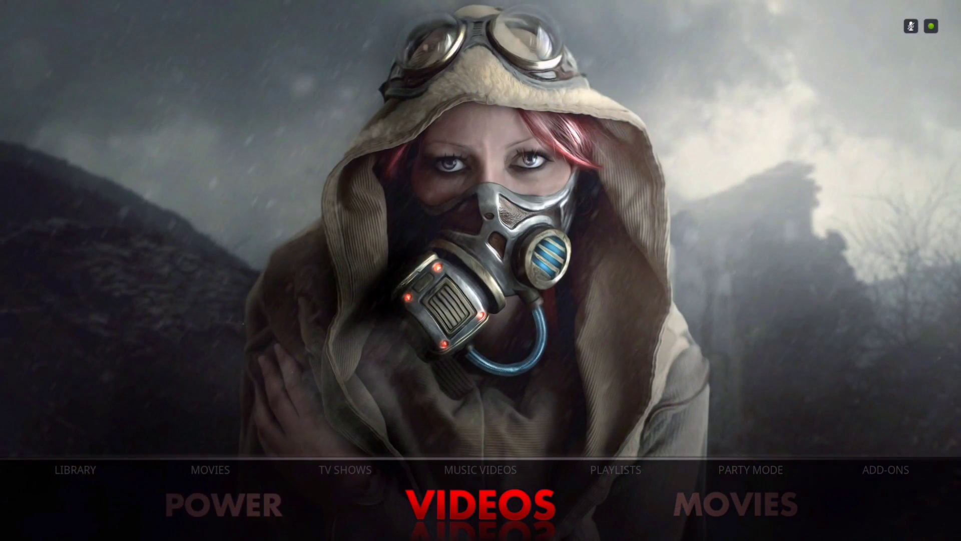
key(Right)
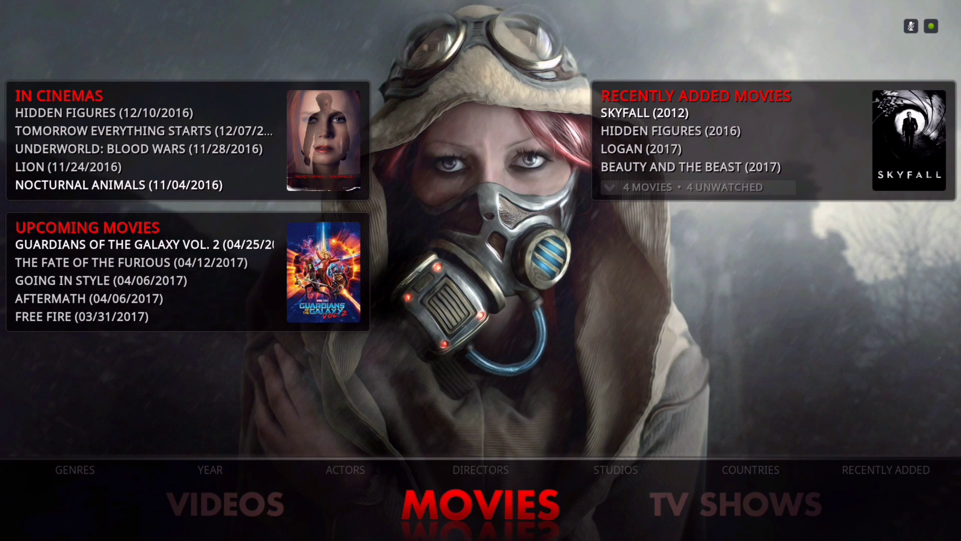
Step: Browse the In Cinemas and Upcoming Movies lists past Lion and The Fate of the Furious
key(Up)
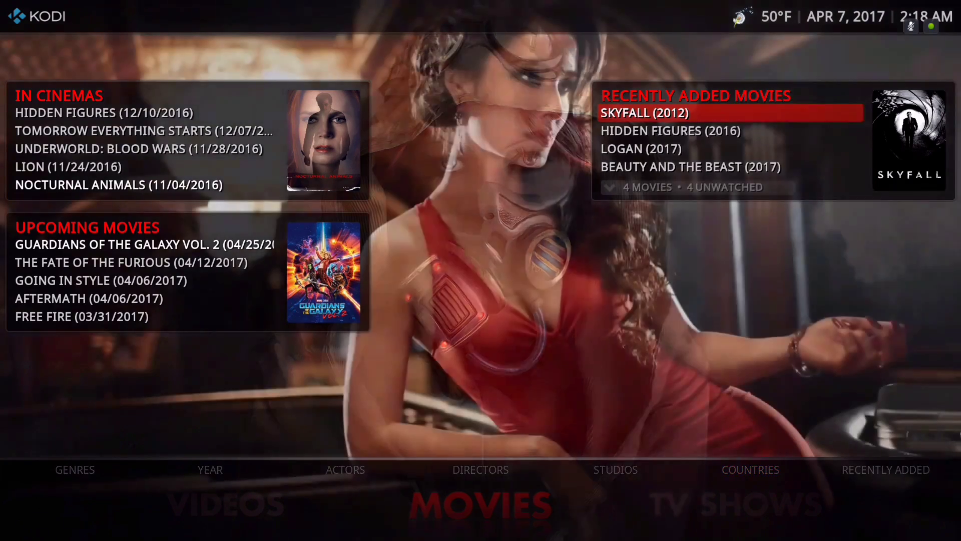
key(Up)
key(Up)
key(Up)
key(Up)
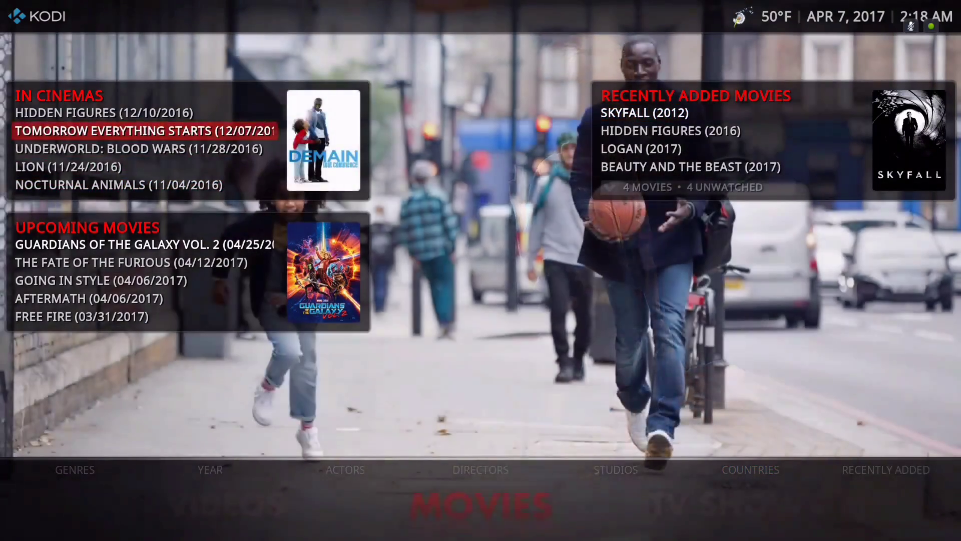
key(Down)
key(Down)
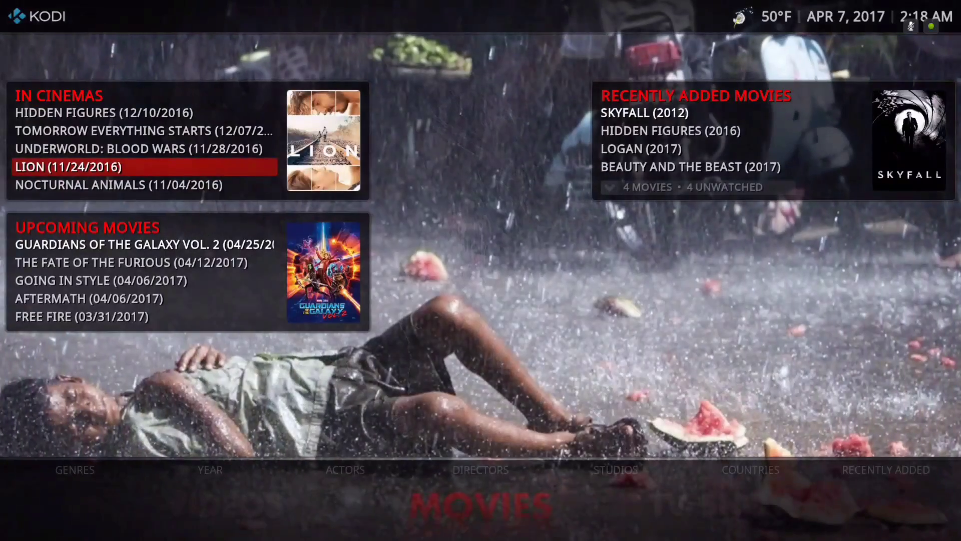
key(Down)
key(Down)
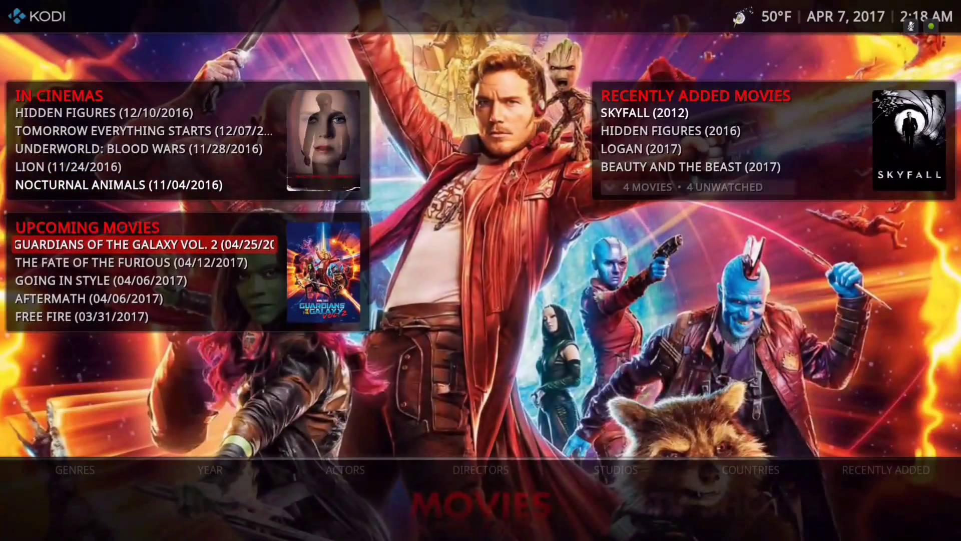
key(Down)
key(Down)
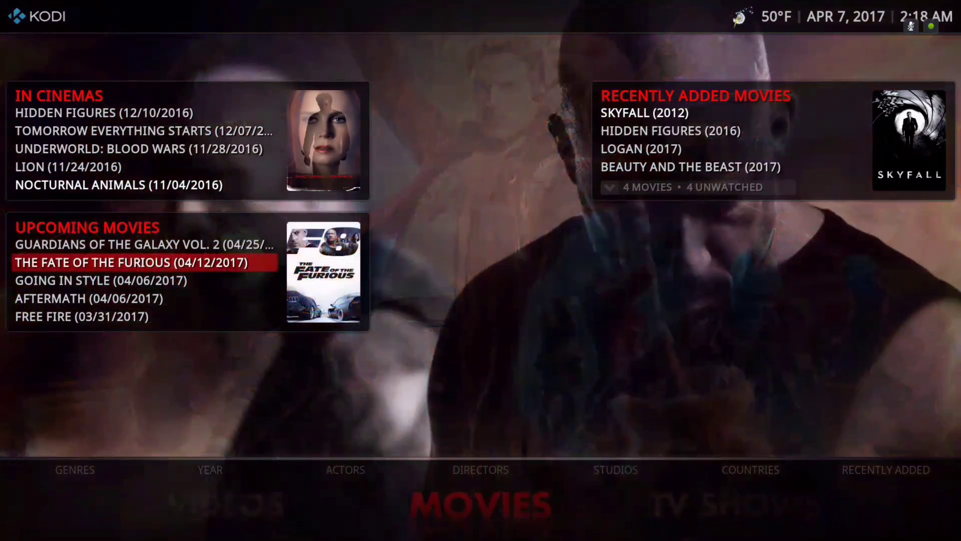
key(Up)
key(Up)
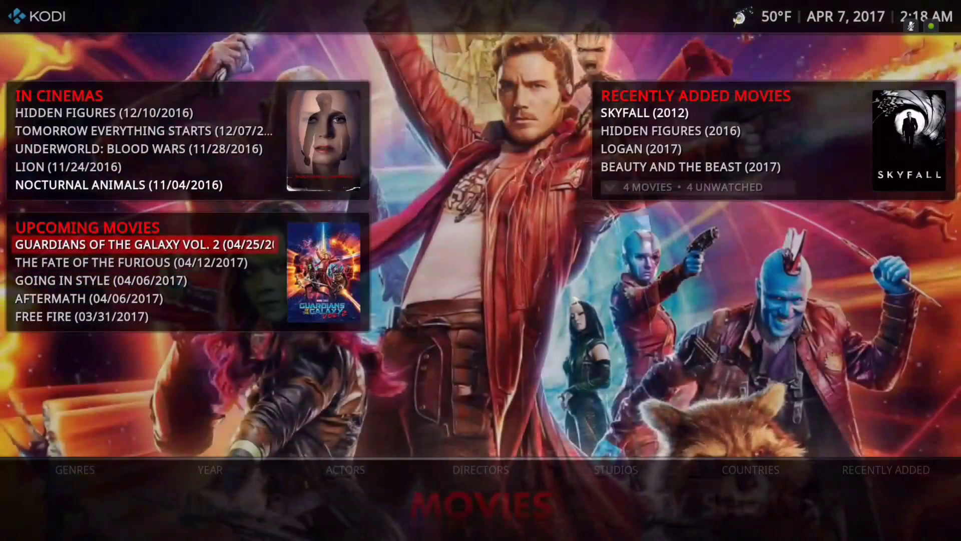
key(Up)
key(Up)
key(Up)
key(Up)
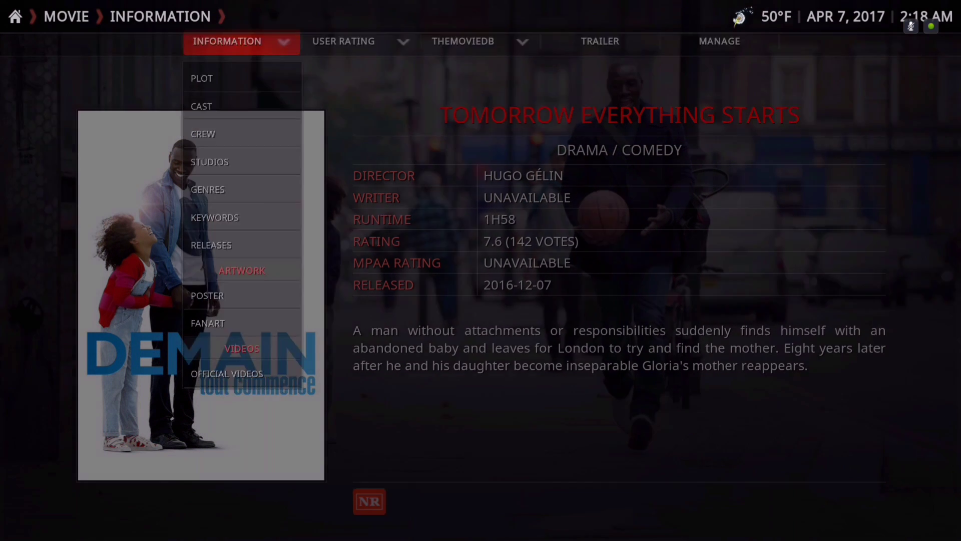
Step: Close the film info, browse Recently Added Movies (Hidden Figures, Logan), then go to TV Shows
key(Escape)
key(Right)
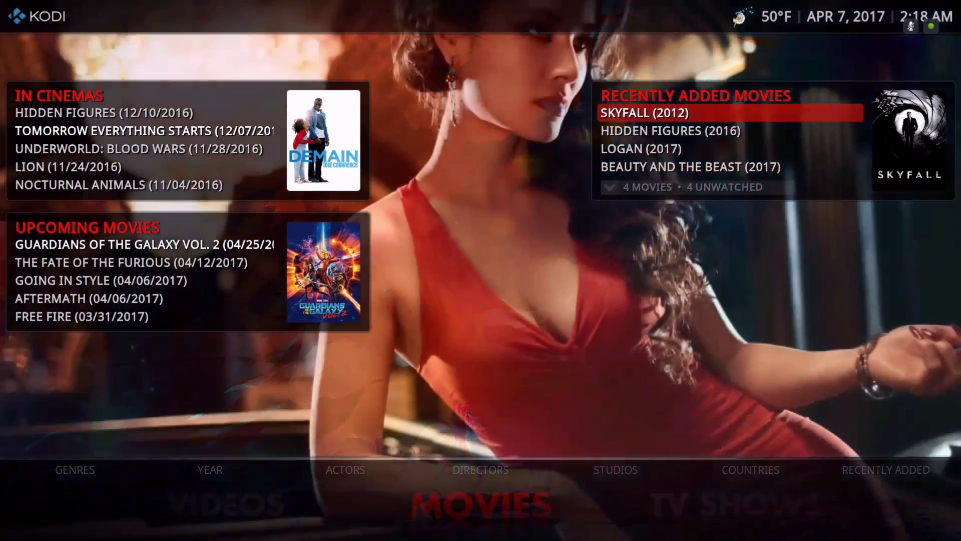
key(Down)
key(Down)
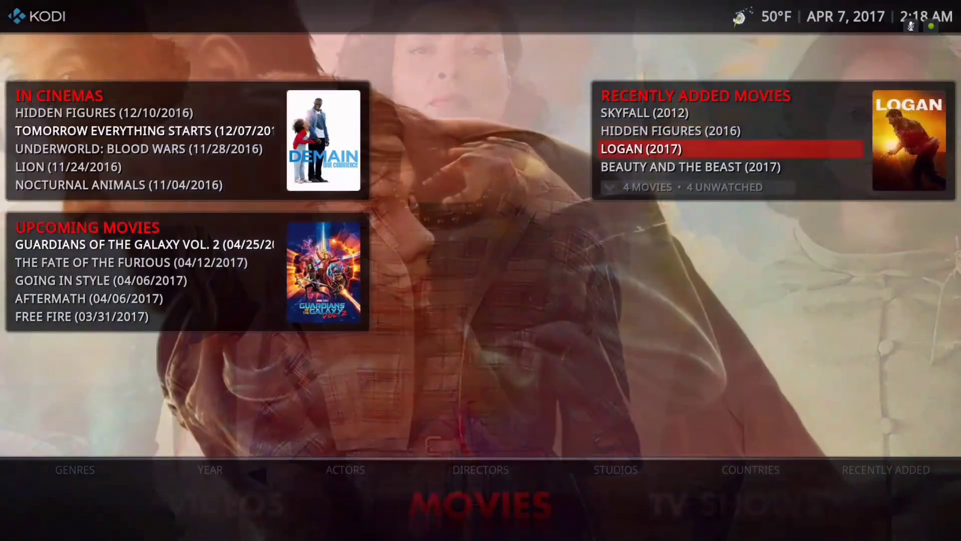
key(Up)
key(Down)
key(Up)
key(Up)
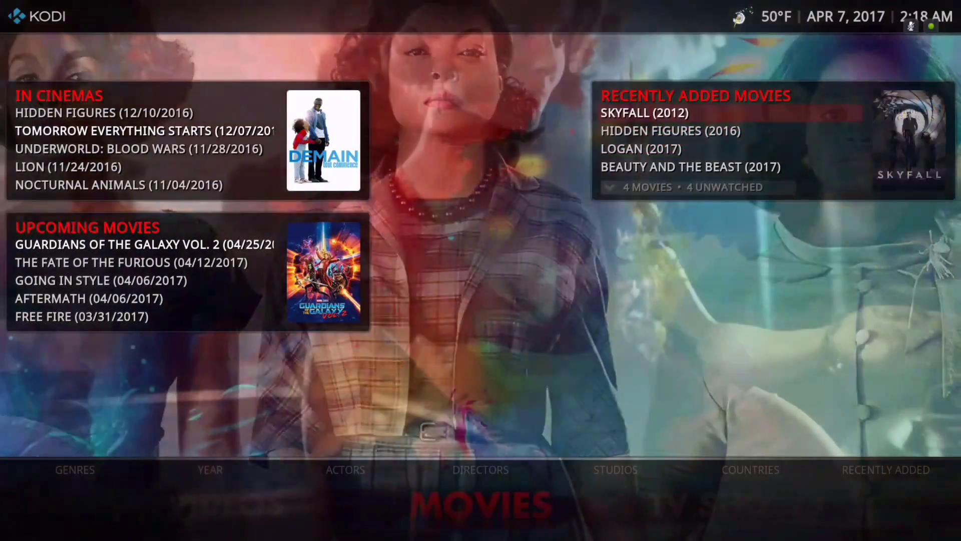
key(Down)
key(Down)
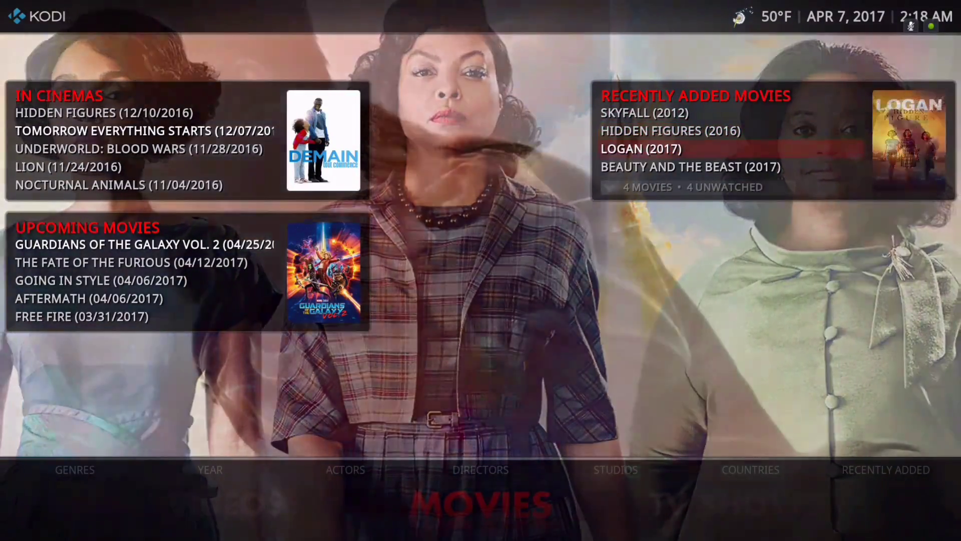
key(Up)
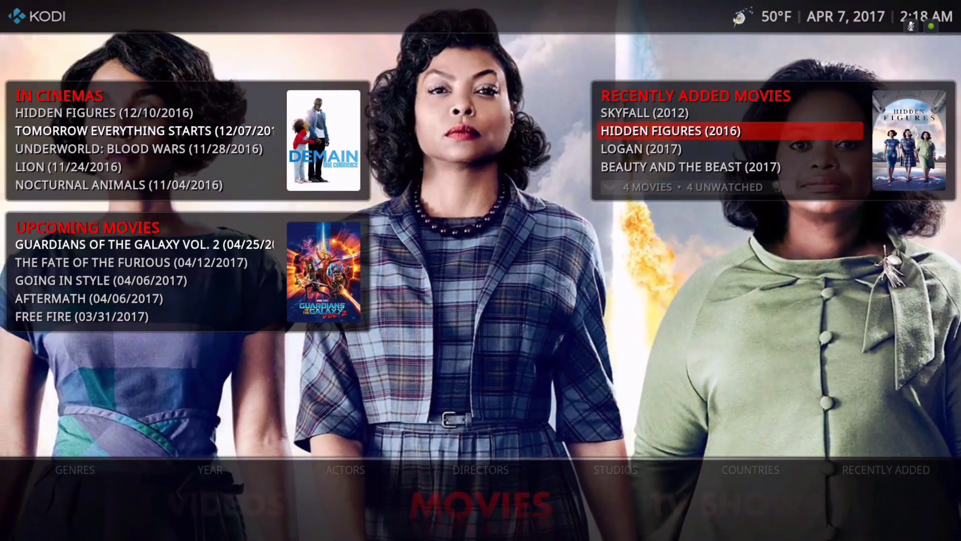
key(Escape)
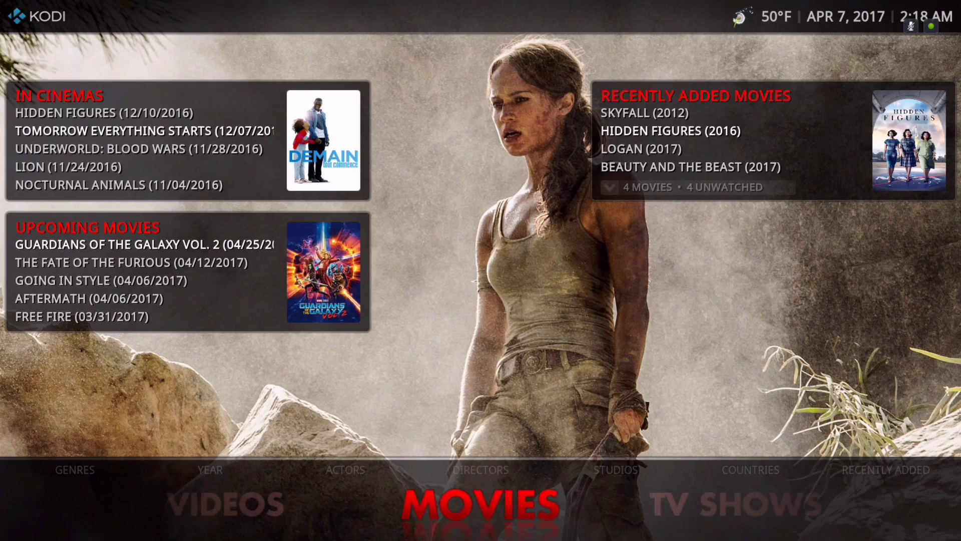
key(Right)
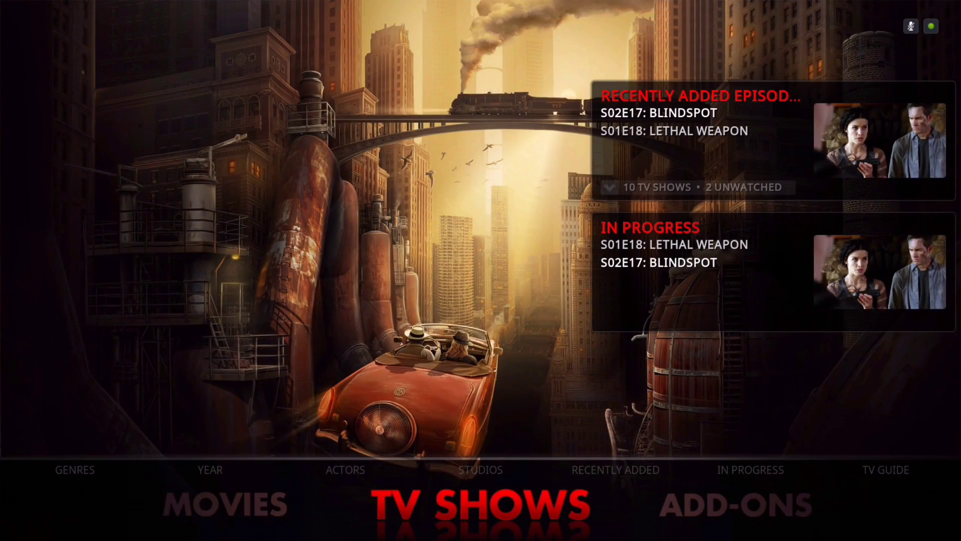
Step: Browse the recent and in-progress Blindspot and Lethal Weapon episodes, then move to Add-ons
key(Up)
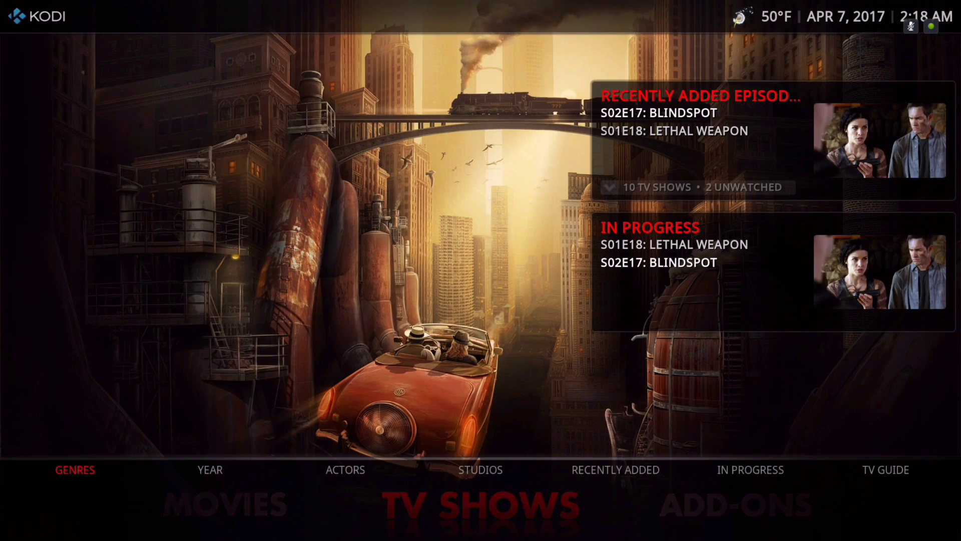
key(Up)
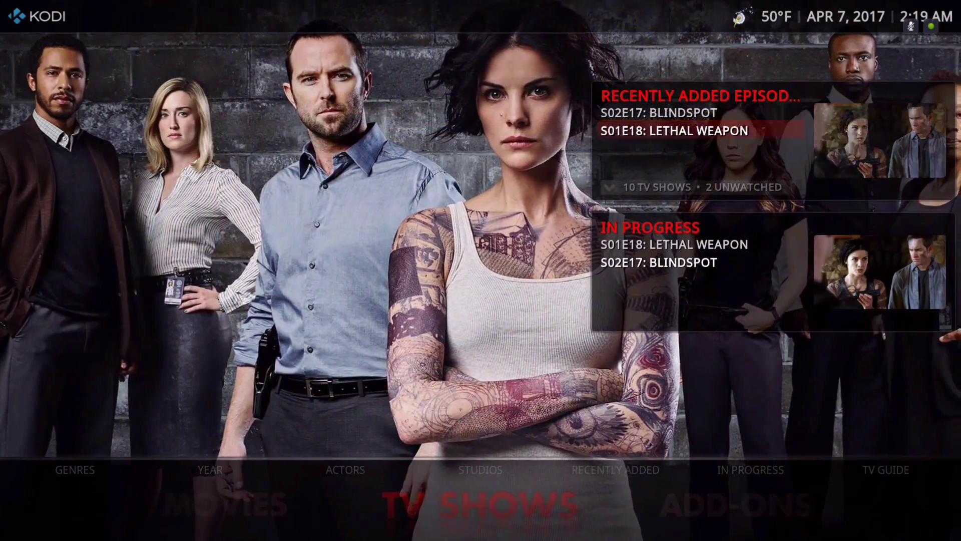
key(Down)
key(Up)
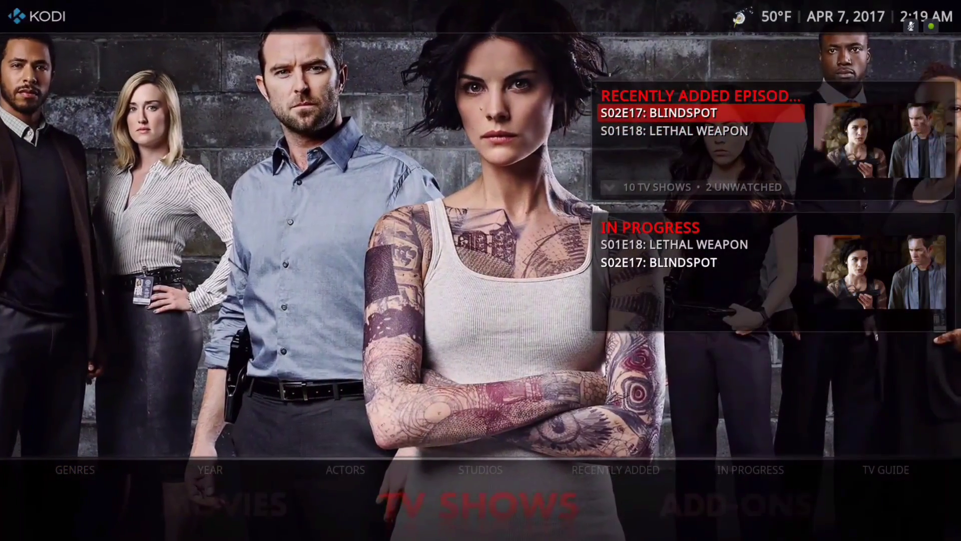
key(Down)
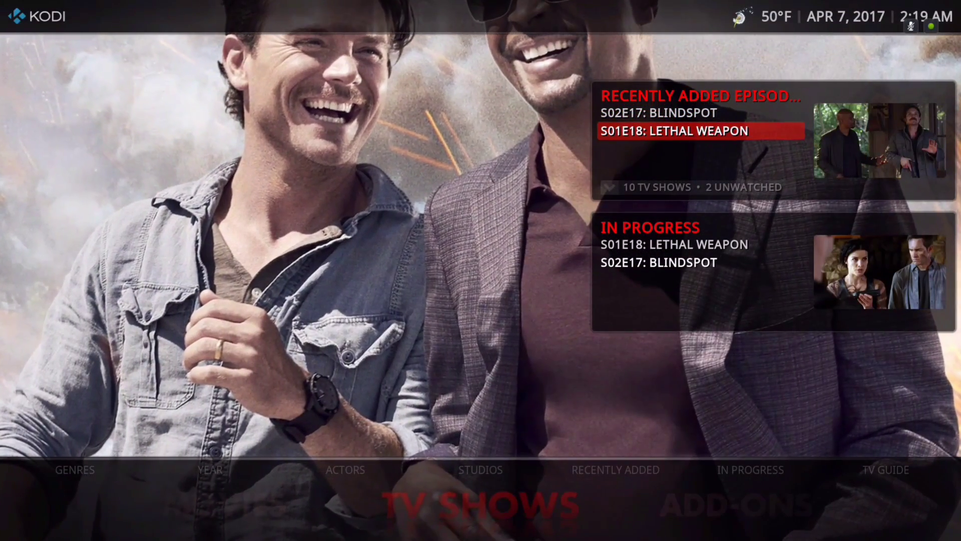
key(Up)
key(Down)
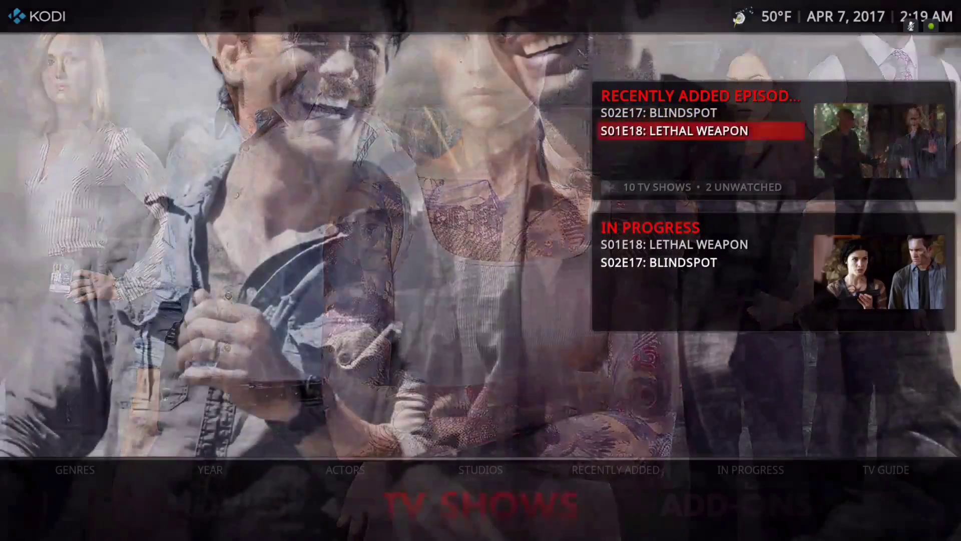
key(Down)
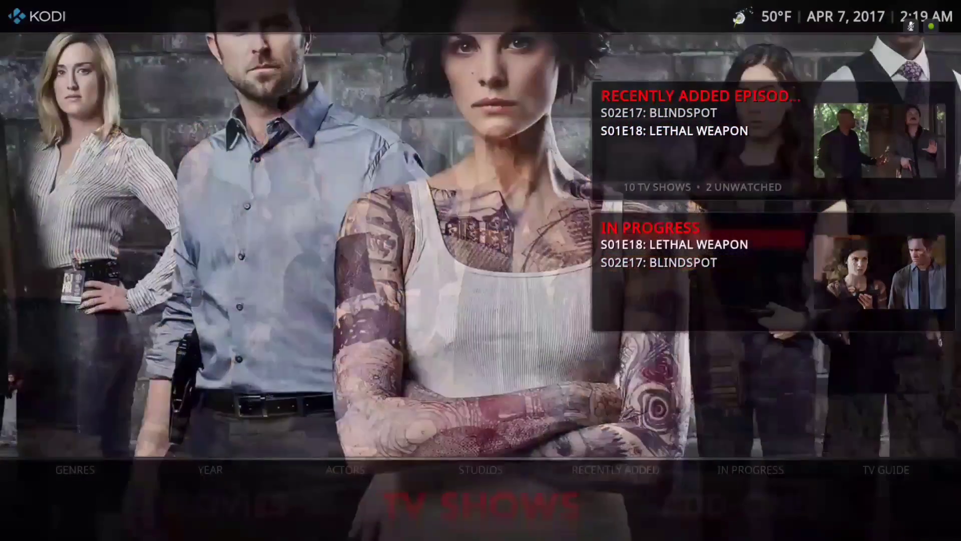
key(Up)
key(Left)
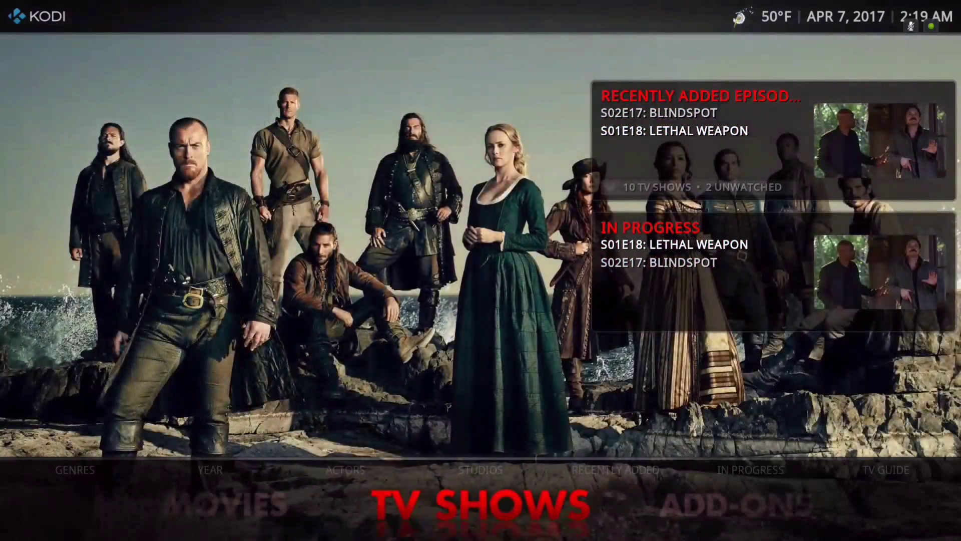
key(Right)
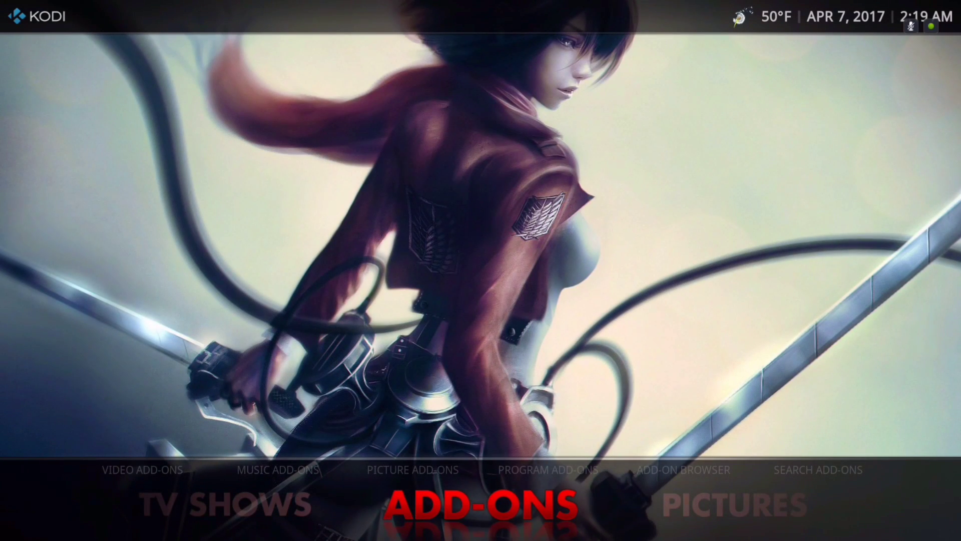
Step: Step through the add-on categories, from picture add-ons back to the add-on browser entry
key(Up)
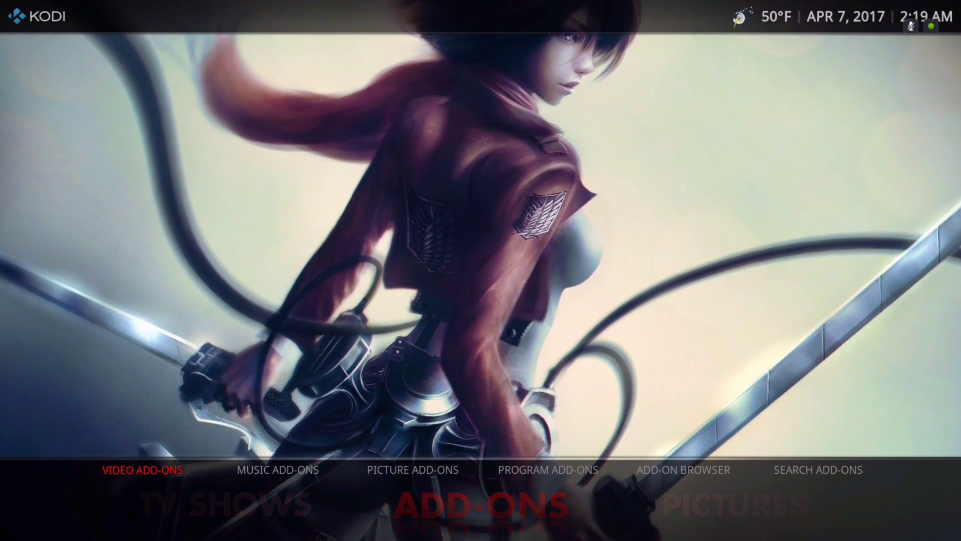
key(Right)
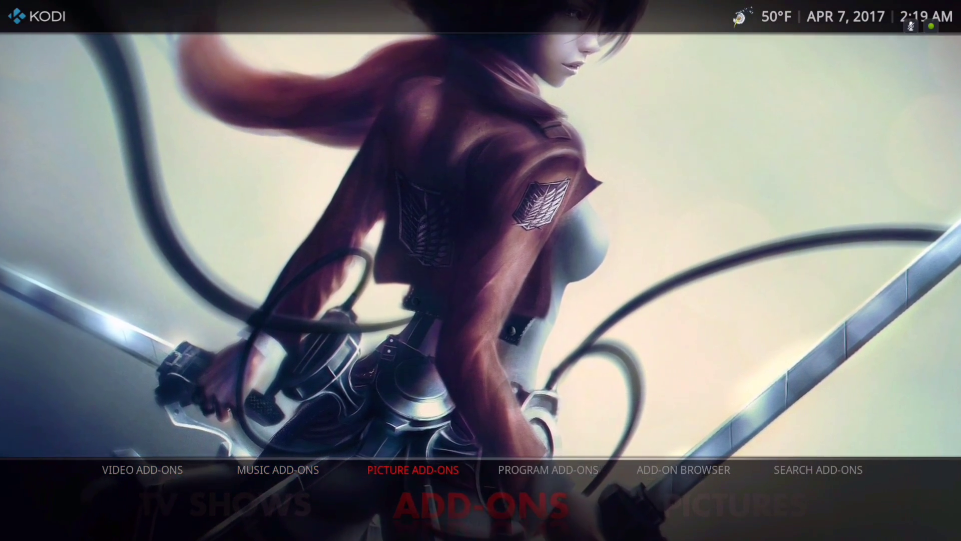
key(Right)
key(Right)
key(Right)
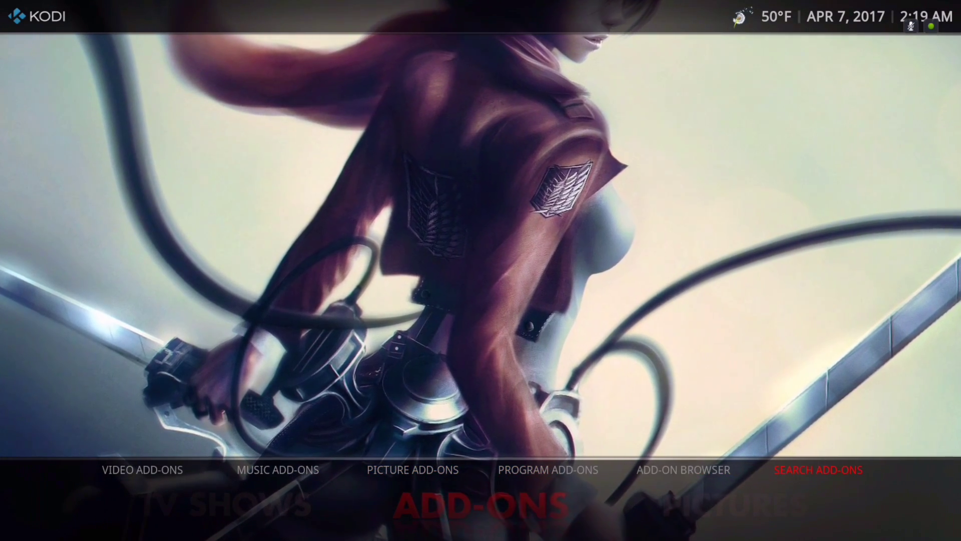
key(Left)
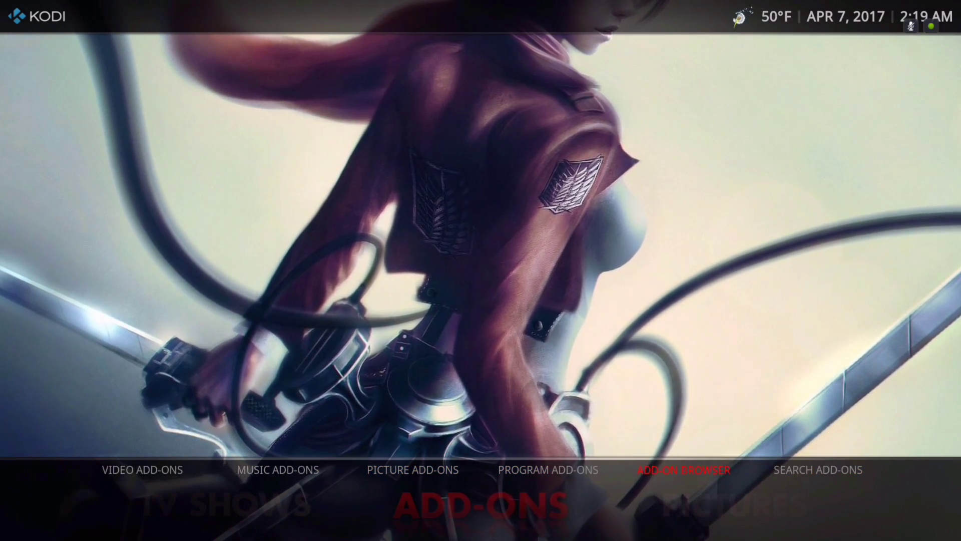
Step: View the add-on browser's zip-file and repository install options, then return home
key(Return)
key(Down)
key(Down)
key(Down)
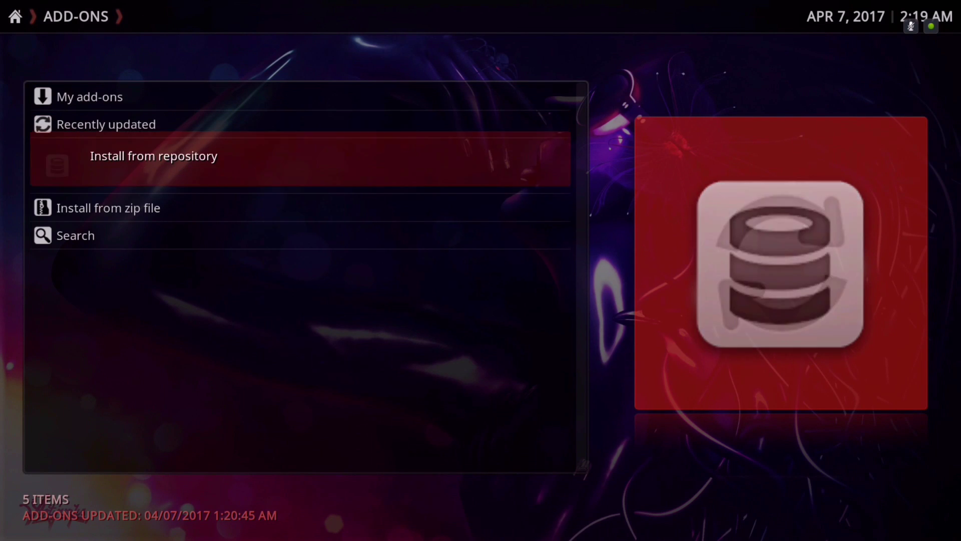
key(Up)
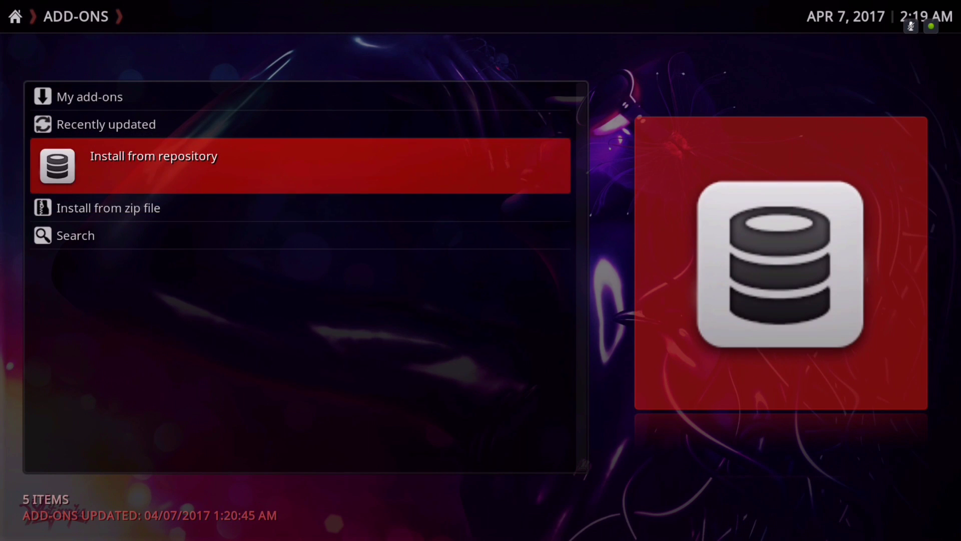
key(Up)
key(Down)
key(Escape)
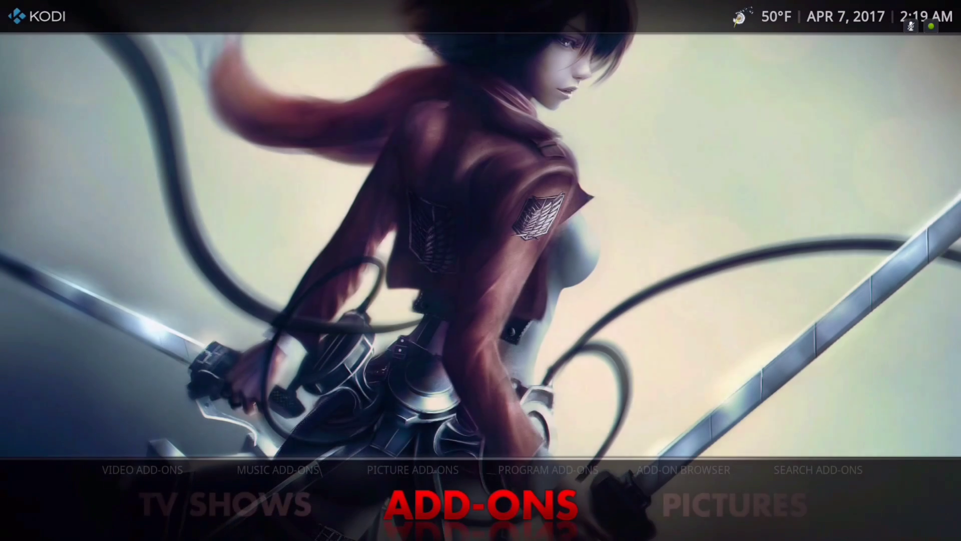
Step: Move the home menu through Pictures on to the BigBox category
key(Right)
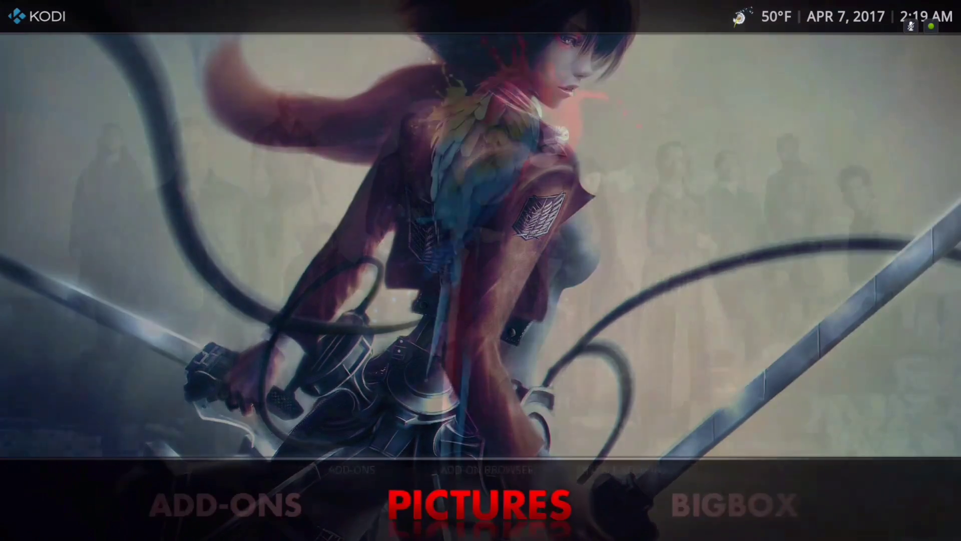
key(Left)
key(Right)
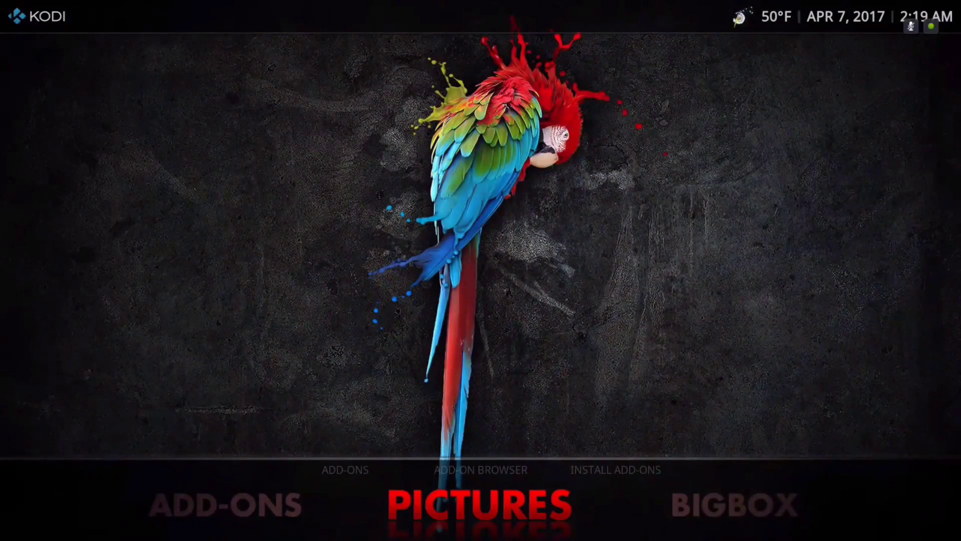
key(Right)
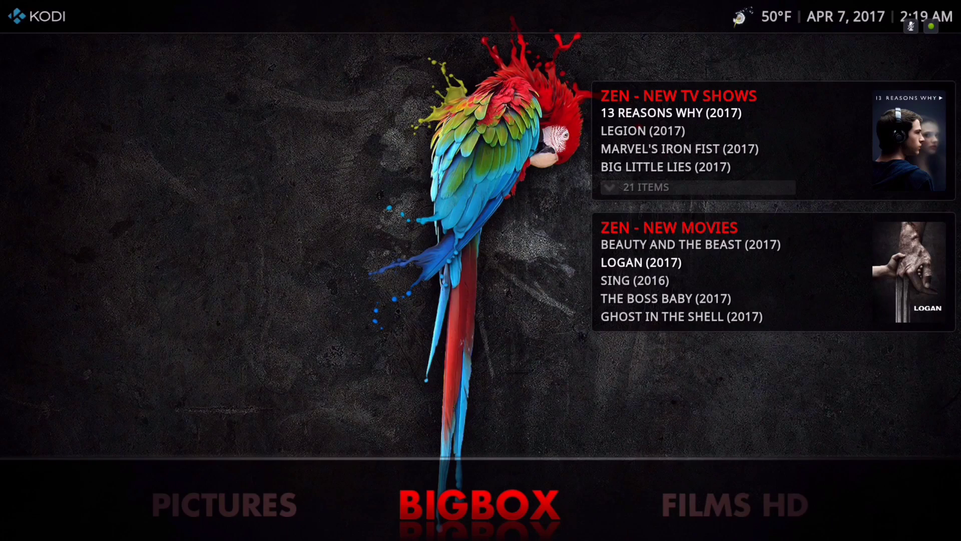
Step: Browse the ZEN TV list (Legion, Iron Fist) and Logan, then move to Films HD
key(Up)
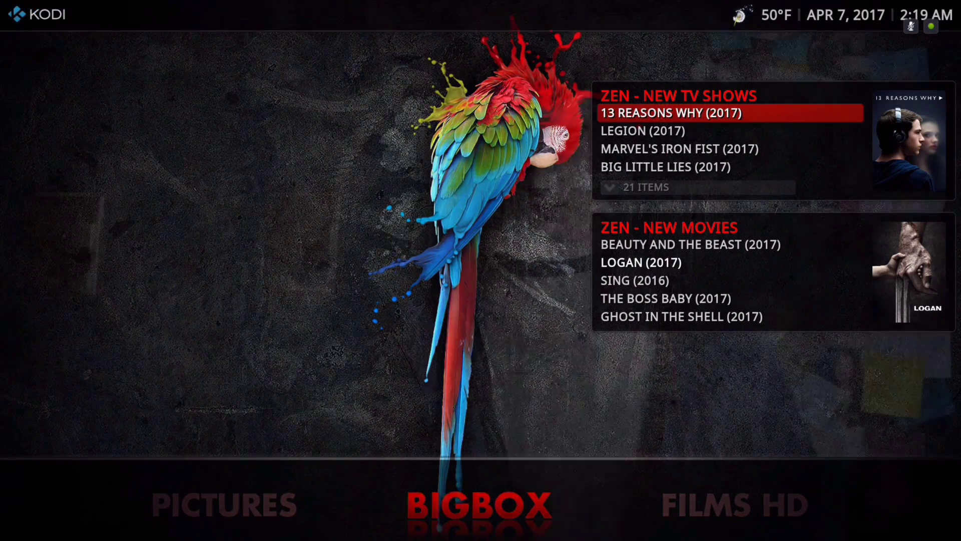
key(Down)
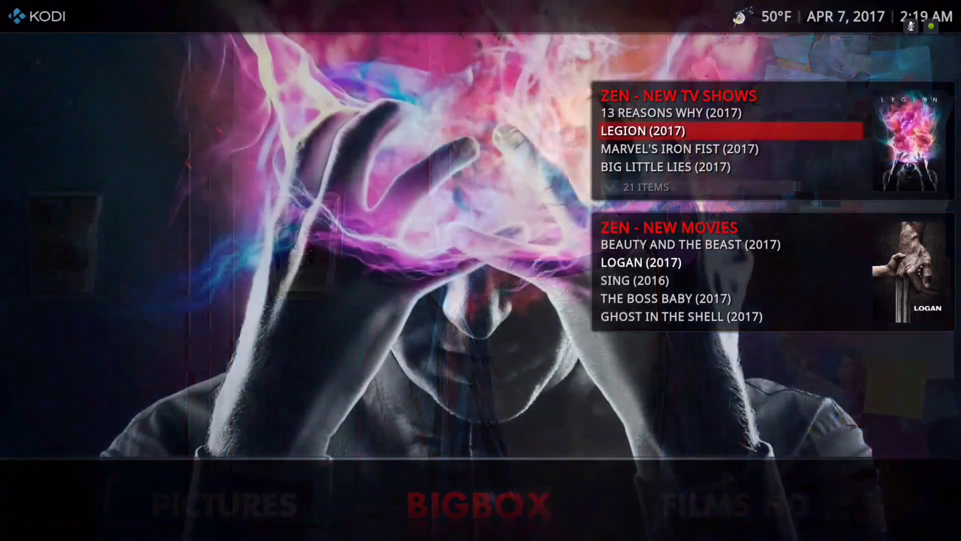
key(Up)
key(Down)
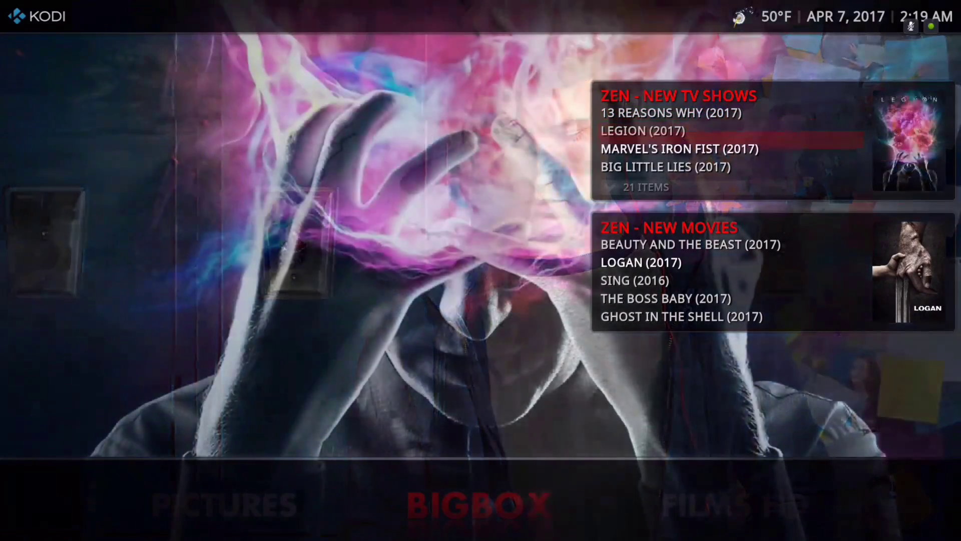
key(Down)
key(Down)
key(Down)
key(Down)
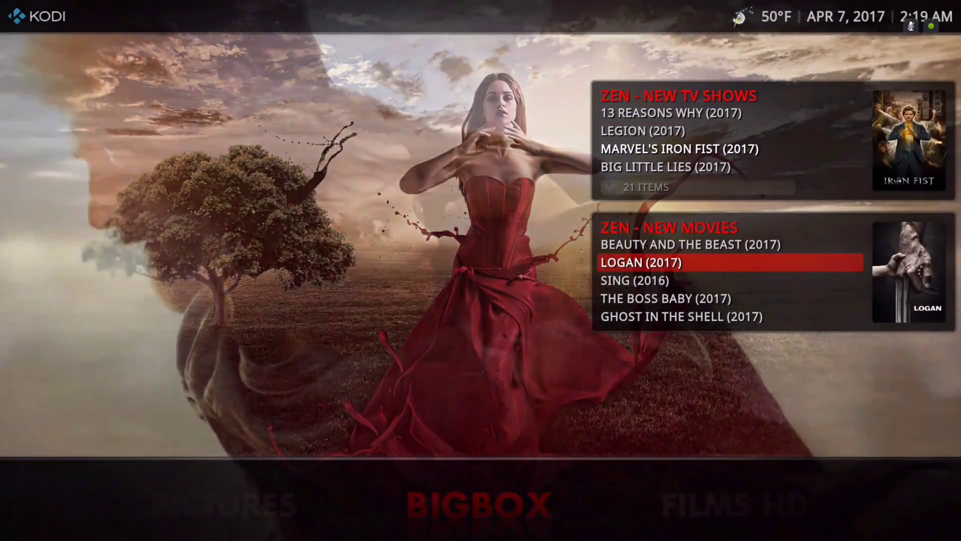
key(Down)
key(Down)
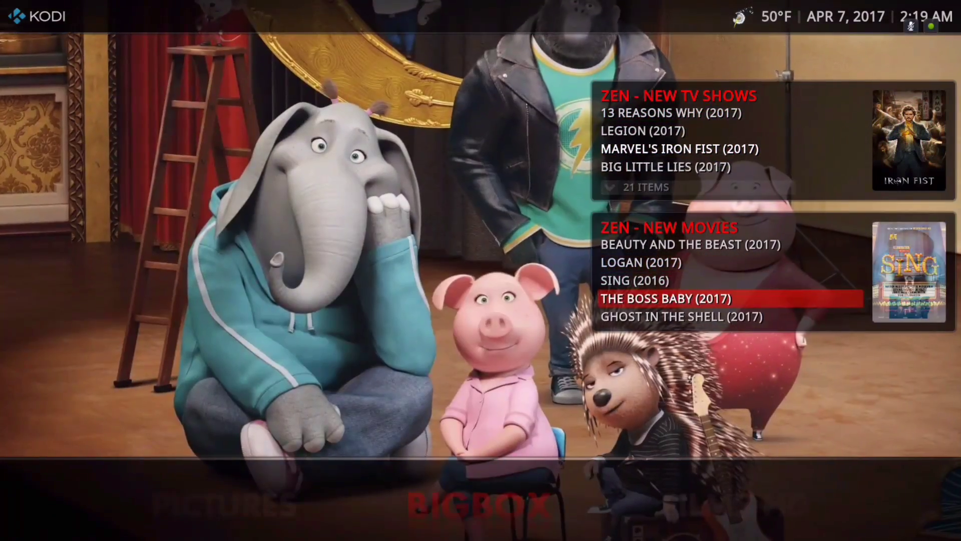
key(Right)
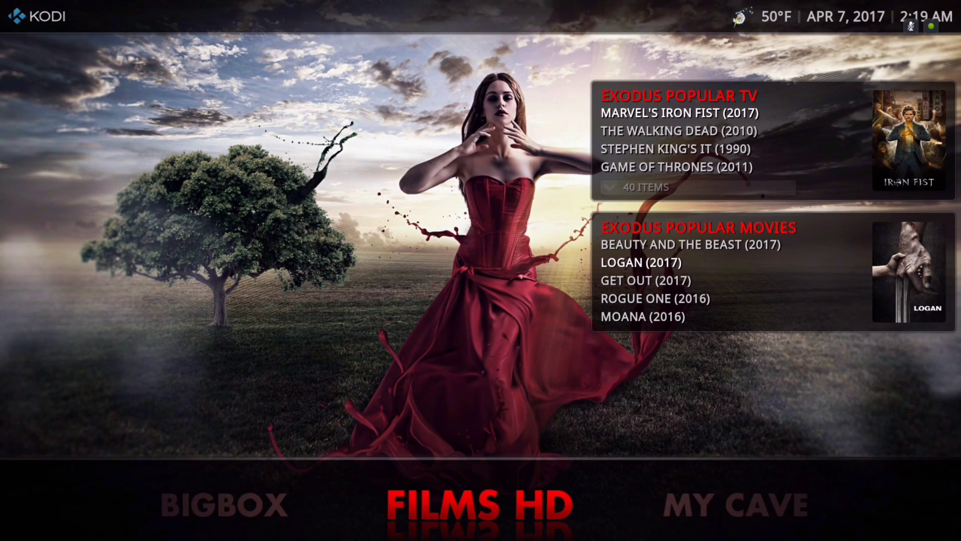
Step: Browse Exodus Popular TV past The Walking Dead and Stephen King's IT, then go to My Cave
key(Up)
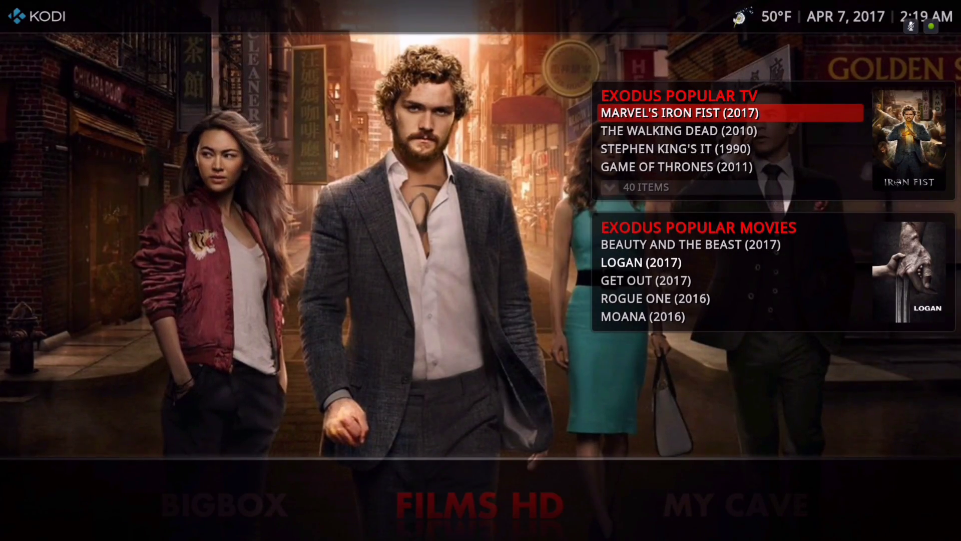
key(Down)
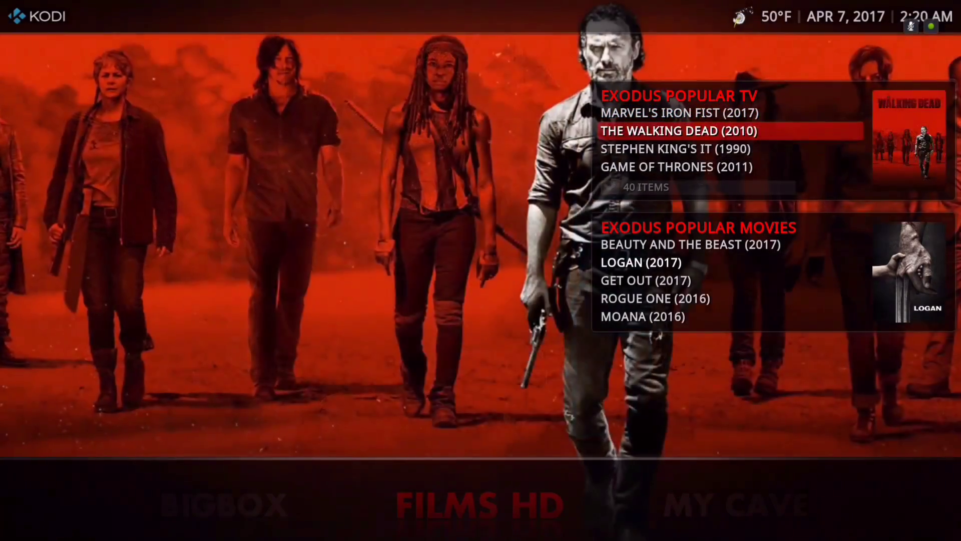
key(Up)
key(Down)
key(Down)
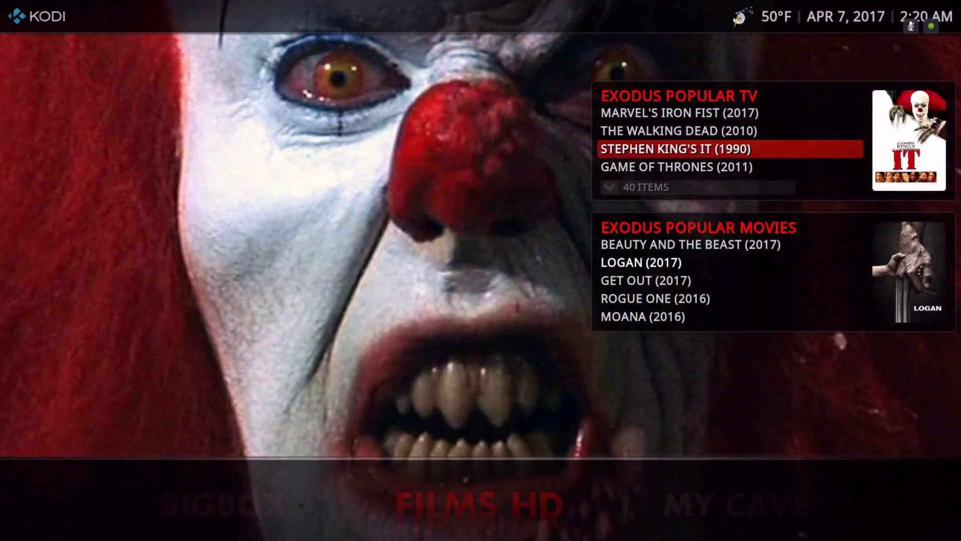
key(Down)
key(Down)
key(Down)
key(Down)
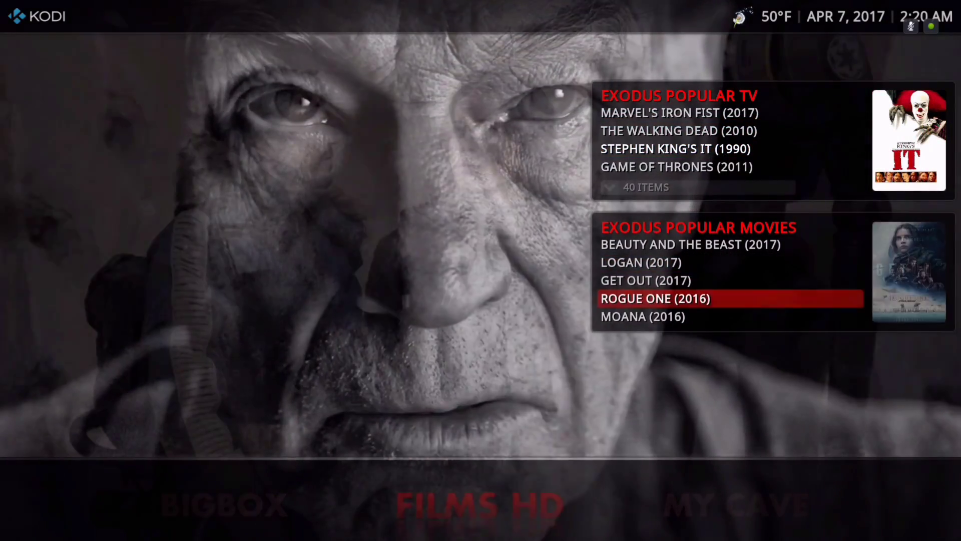
key(BackSpace)
key(Right)
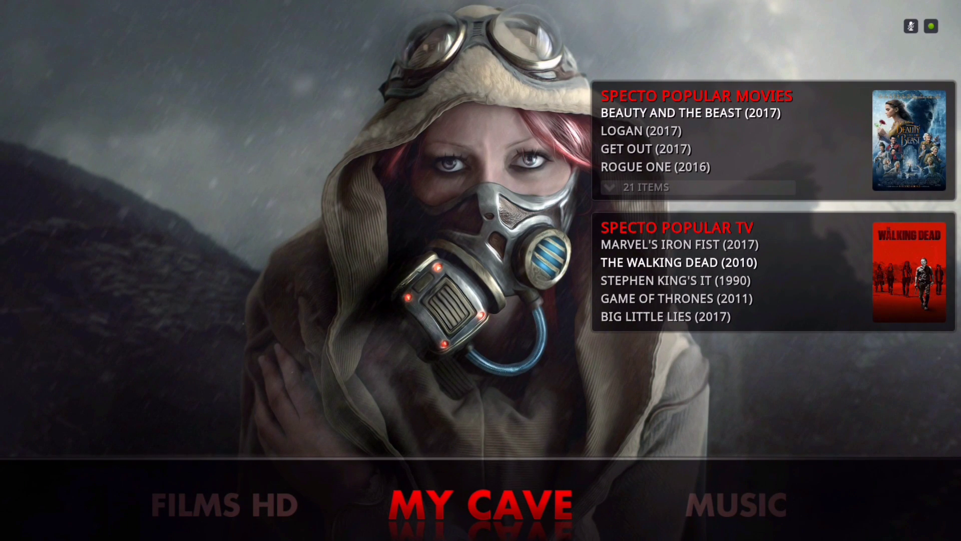
key(Up)
key(Down)
key(Down)
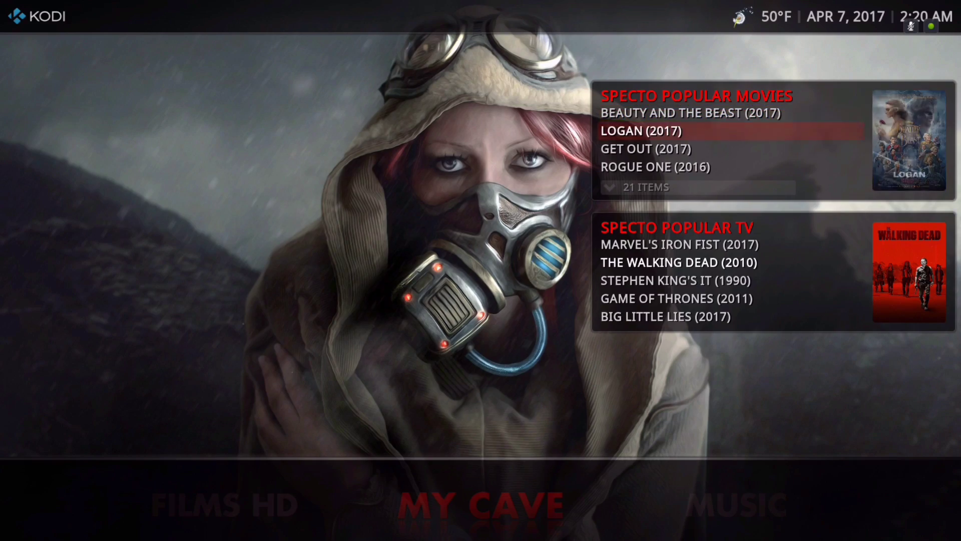
key(Down)
key(Down)
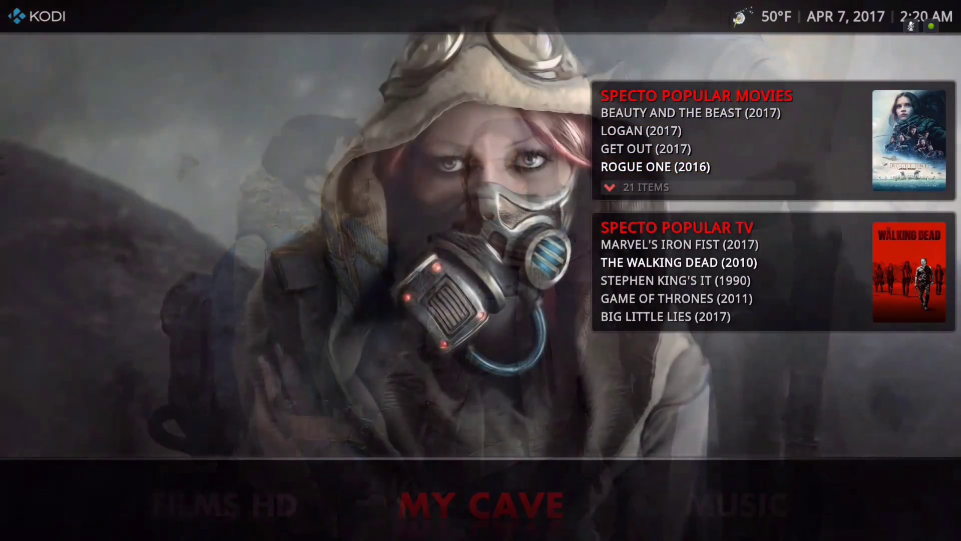
key(Down)
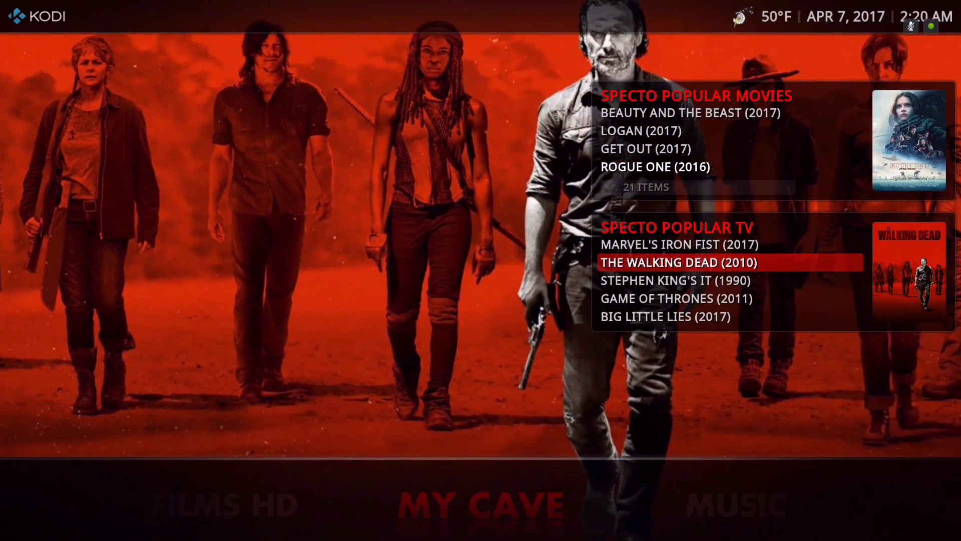
key(Down)
key(Down)
key(BackSpace)
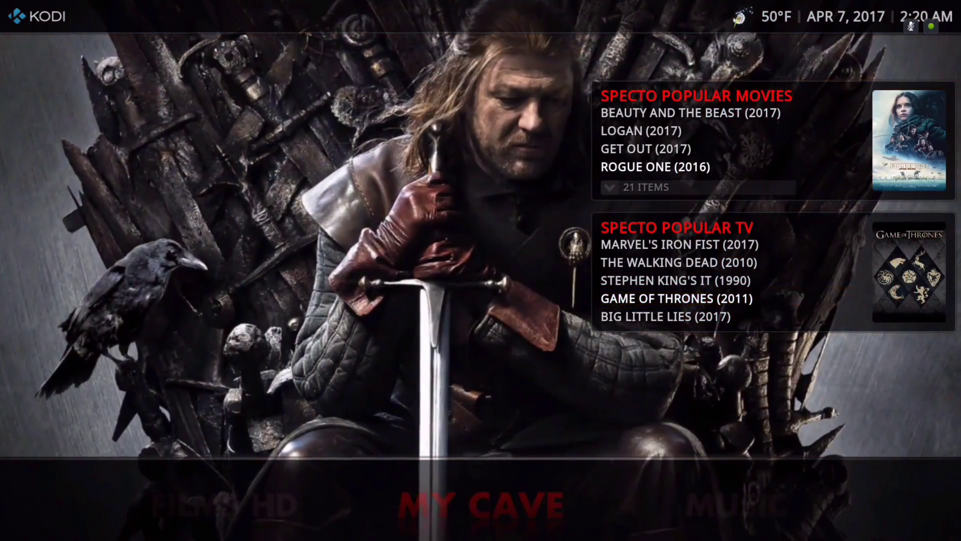
Step: Go to Music and browse the Karma most popular list from Drake to Various Artists
key(Right)
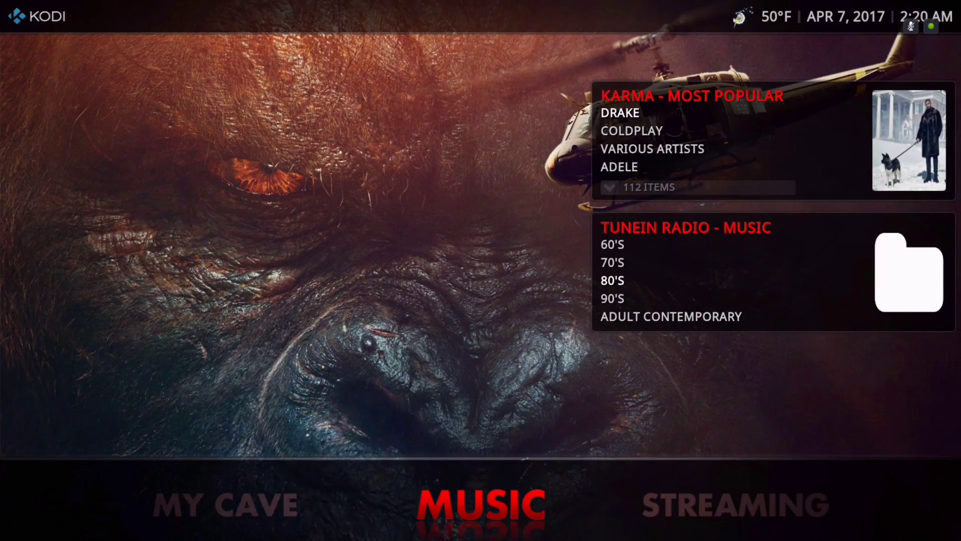
key(Up)
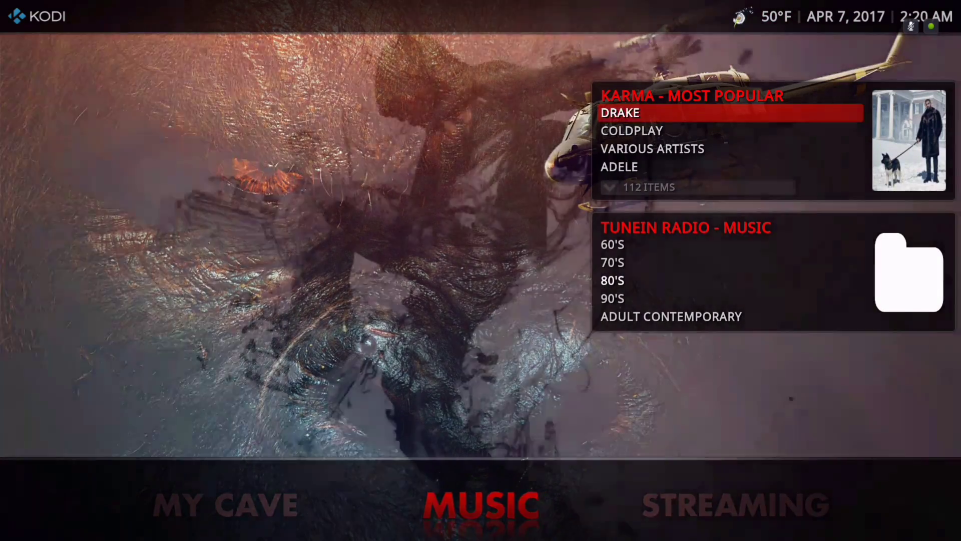
key(Down)
key(Down)
key(Down)
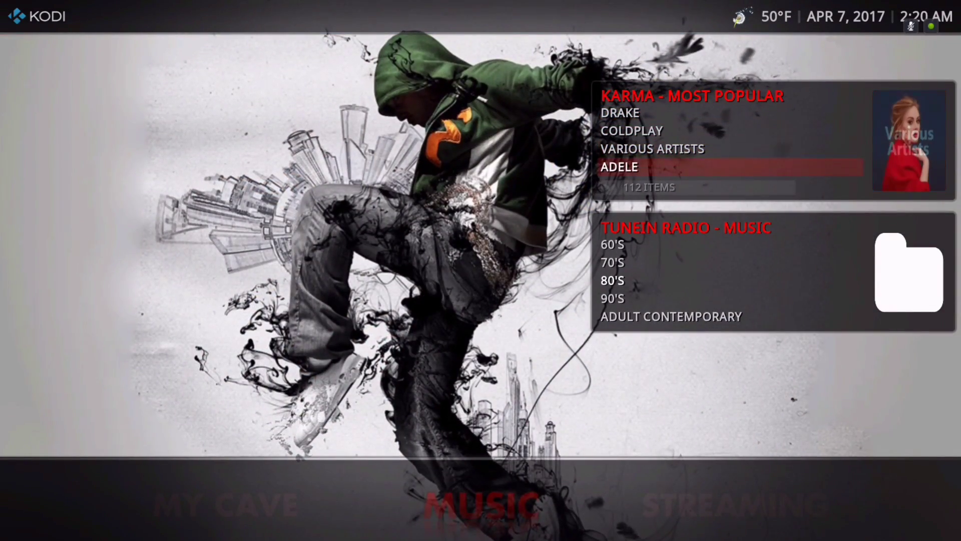
Step: Browse the TuneIn genres (80's, 90's, Ambient), then move on to Streaming
key(Down)
key(Down)
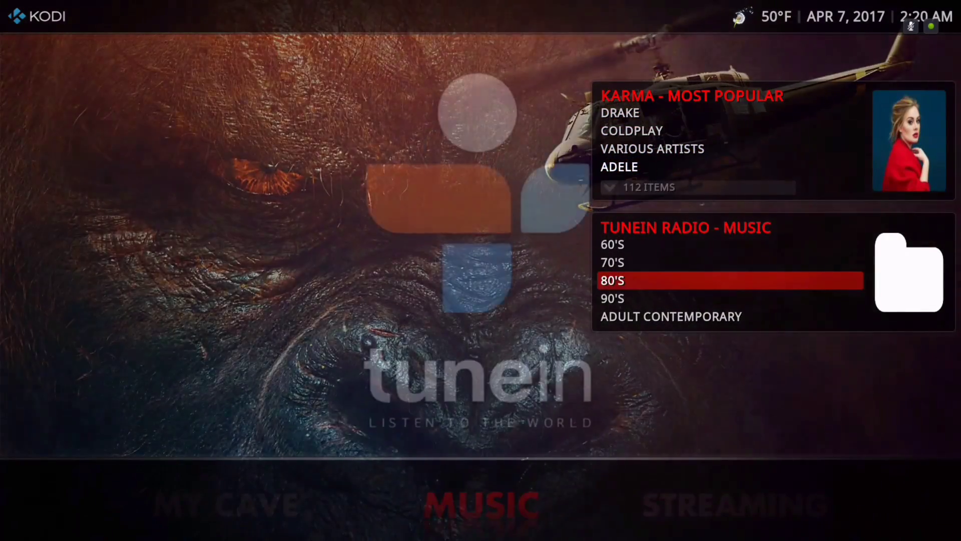
key(Up)
key(Down)
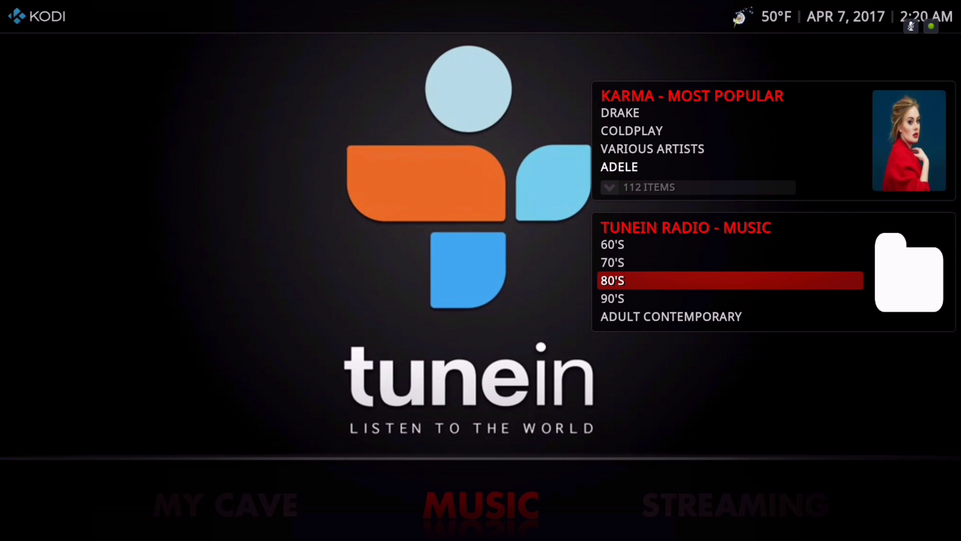
key(Down)
key(Down)
key(Up)
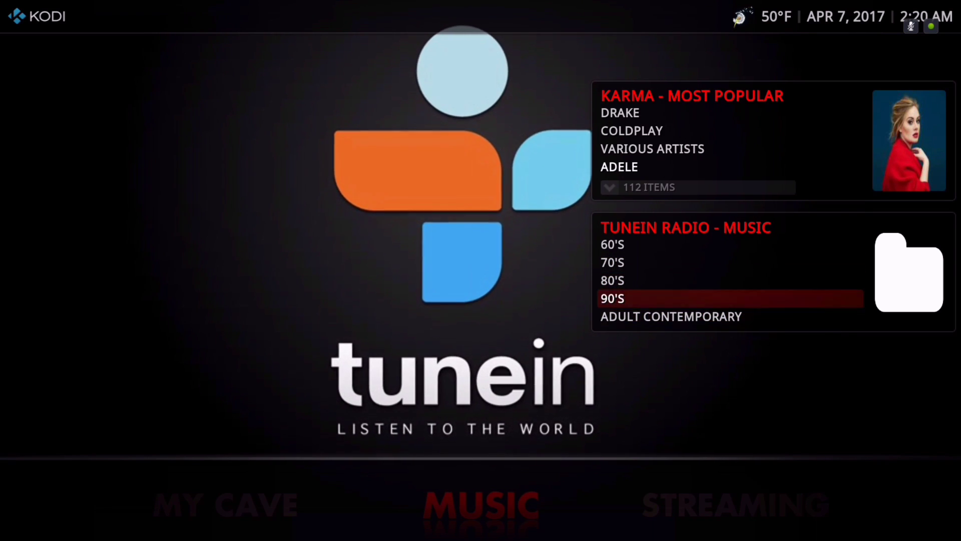
key(Up)
key(Down)
key(Down)
key(Down)
key(Down)
key(Down)
key(Down)
key(Down)
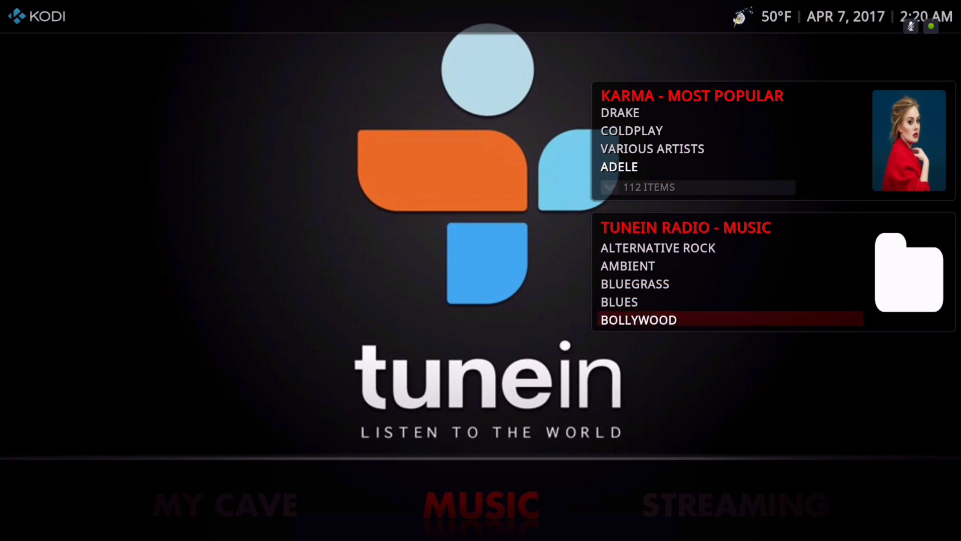
key(Down)
key(Down)
key(Escape)
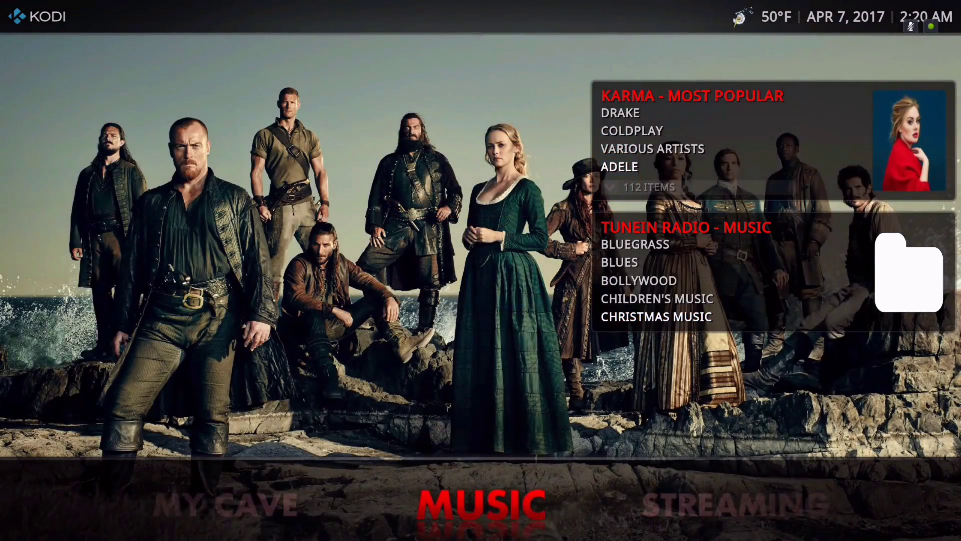
key(Right)
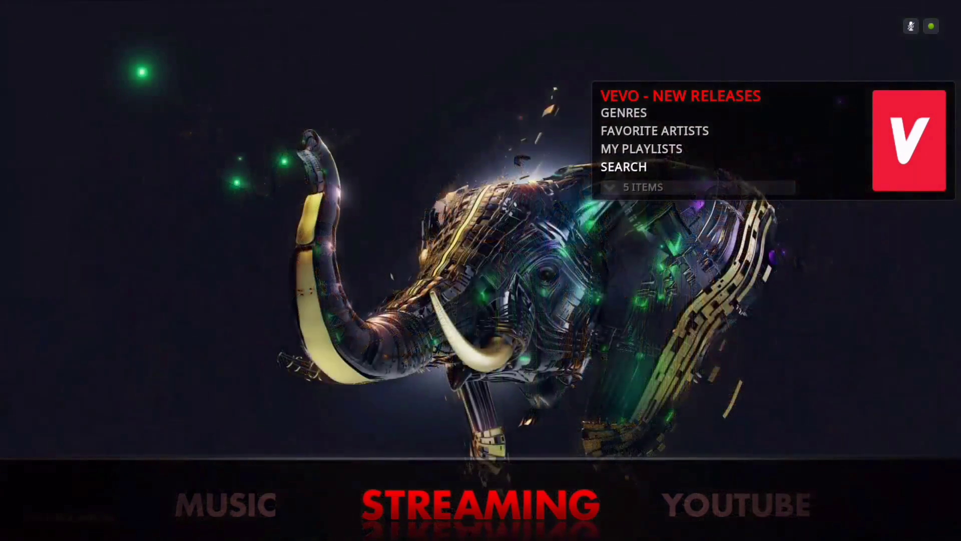
Step: Move past YouTube to Sanctuary and browse Kids New Release from Monster Trucks to Robo-Dog
key(Right)
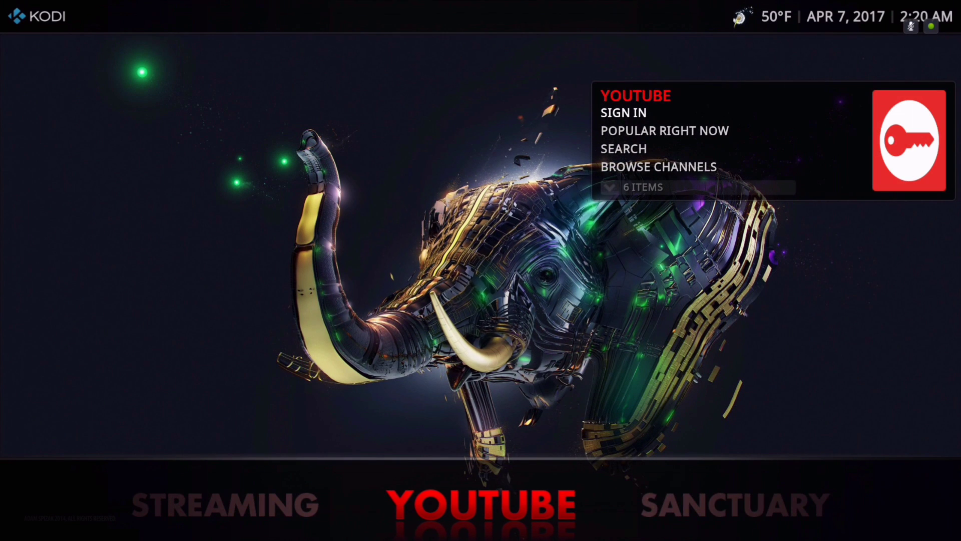
key(Right)
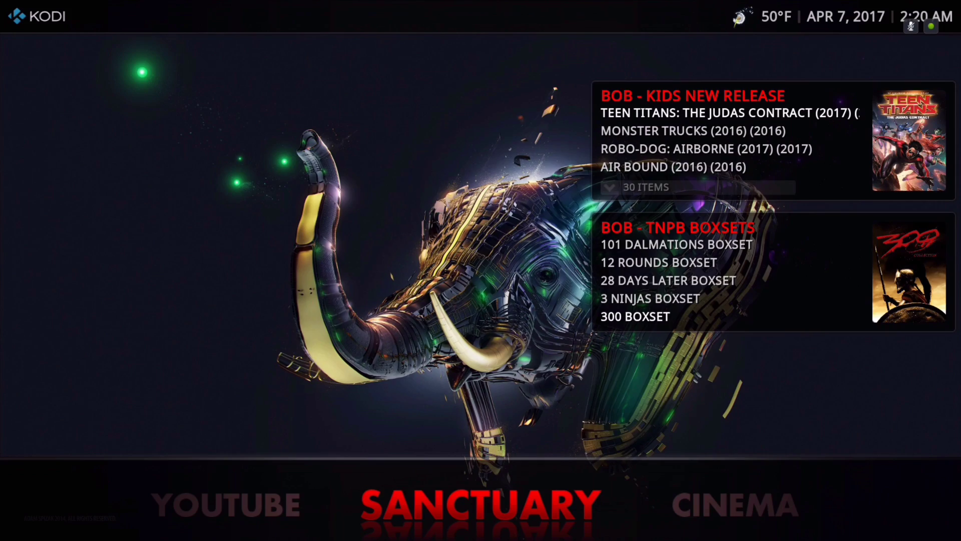
key(Up)
key(Down)
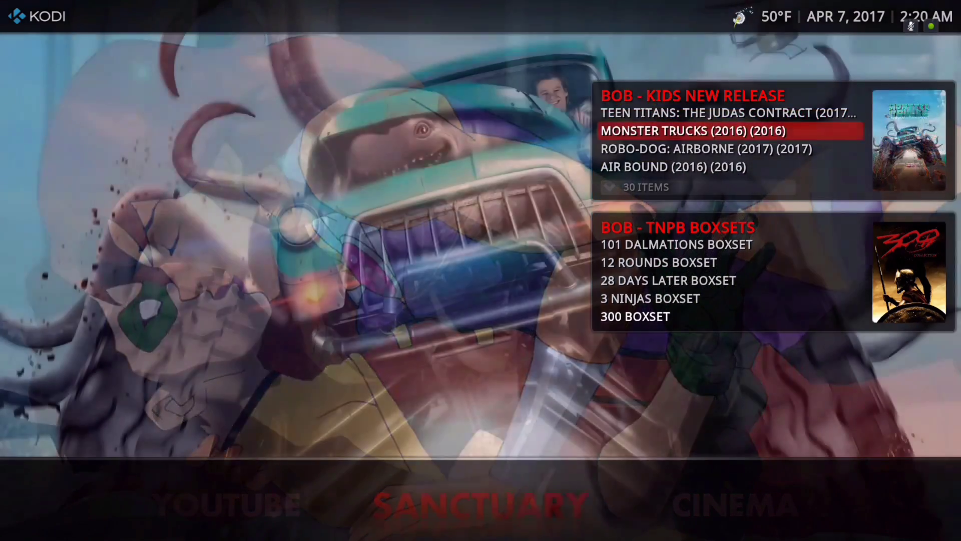
key(Up)
key(Down)
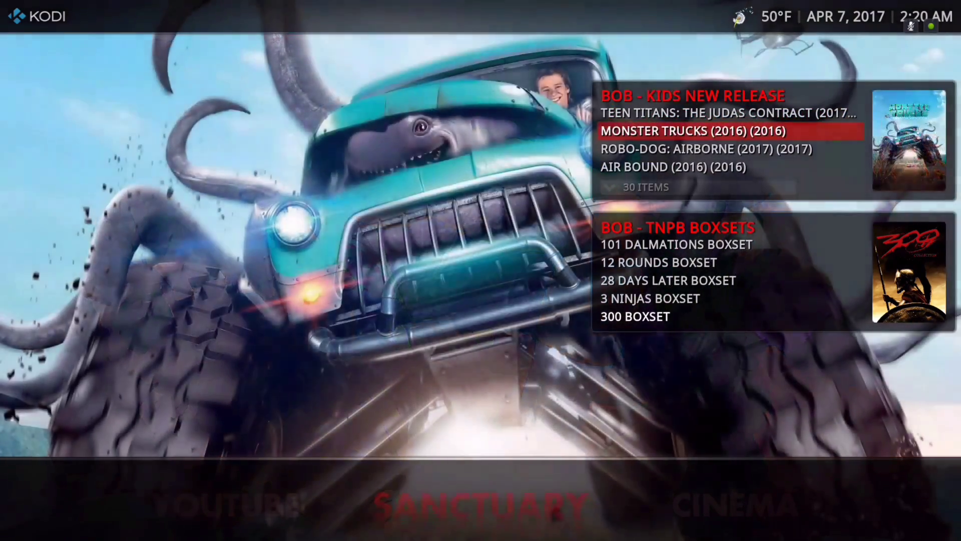
key(Down)
key(Down)
key(Down)
key(Down)
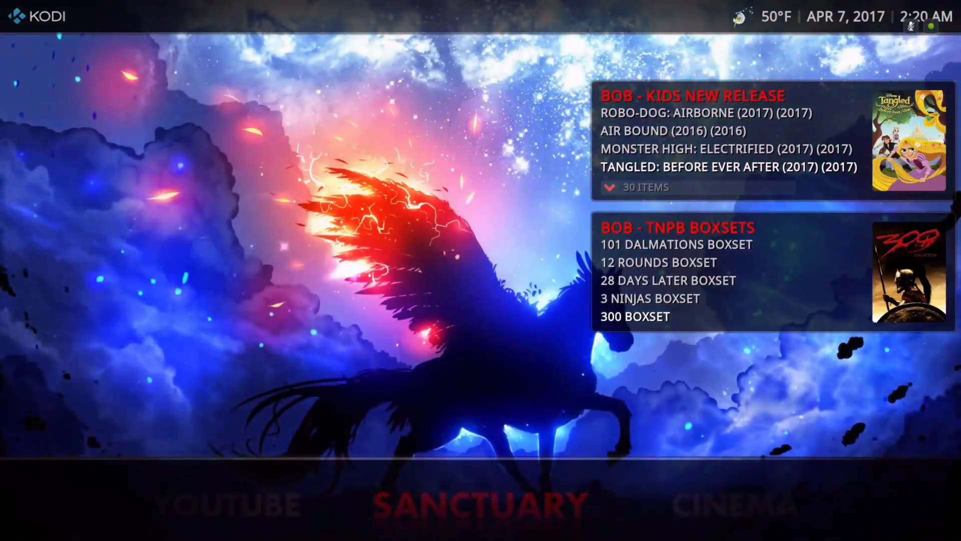
Step: Browse the TNPB Boxsets (12 Rounds, 48 Hrs., 300), then switch to Cinema
key(Down)
key(Up)
key(Up)
key(Up)
key(Down)
key(Down)
key(Down)
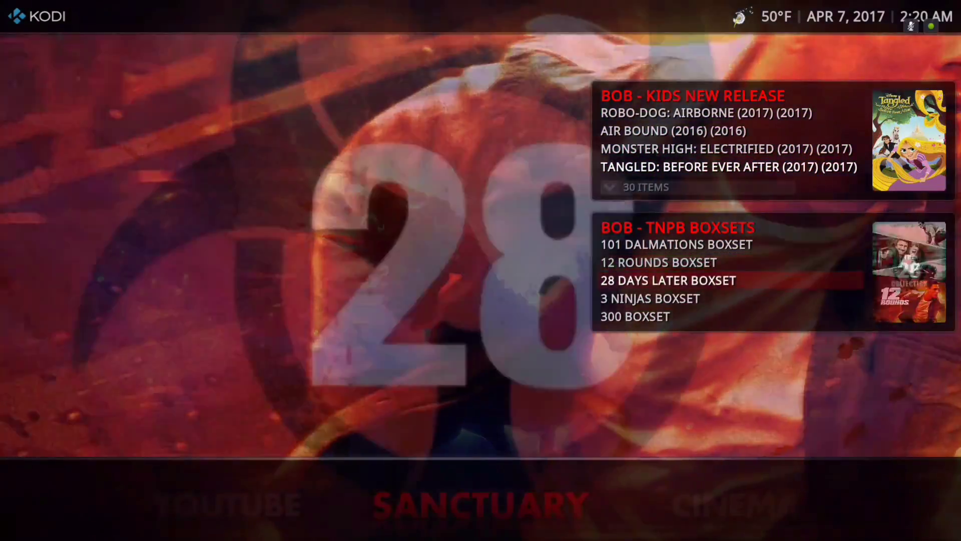
key(Down)
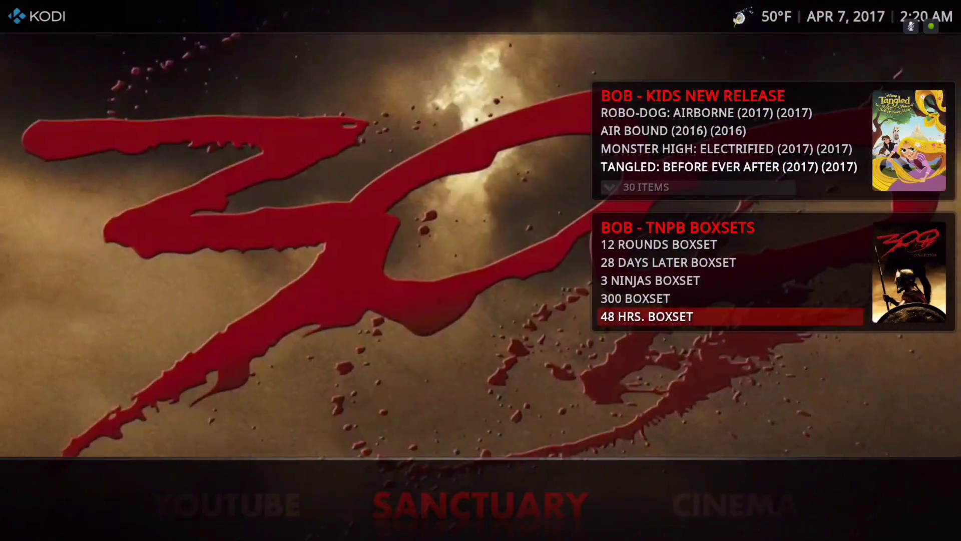
key(Up)
key(BackSpace)
key(Right)
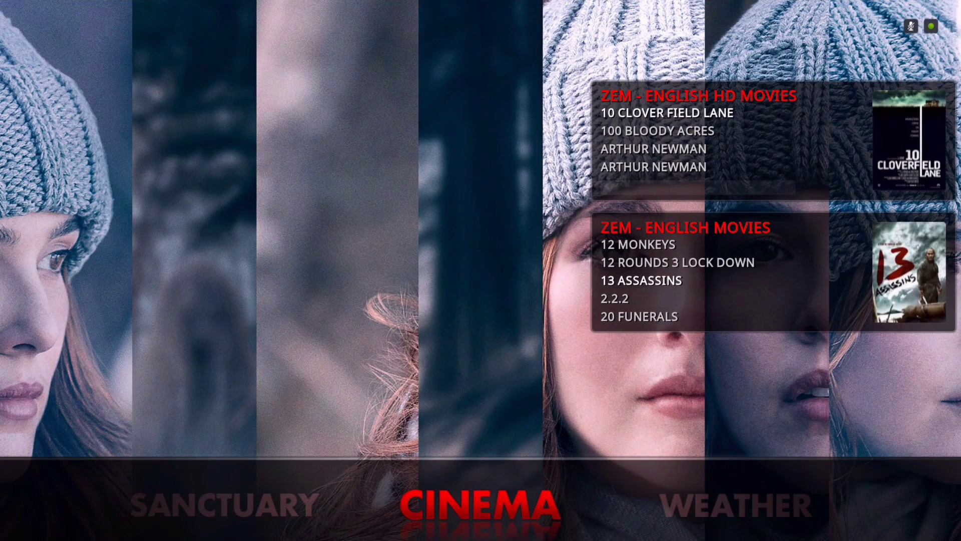
Step: Browse the ZEM English HD and English Movies lists, then advance past Weather to General
key(Up)
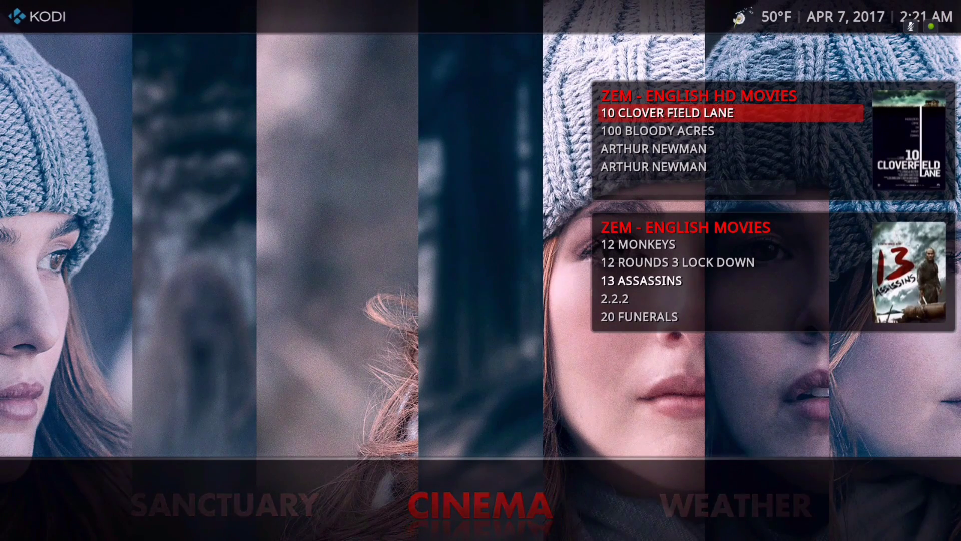
key(Down)
key(Down)
key(Down)
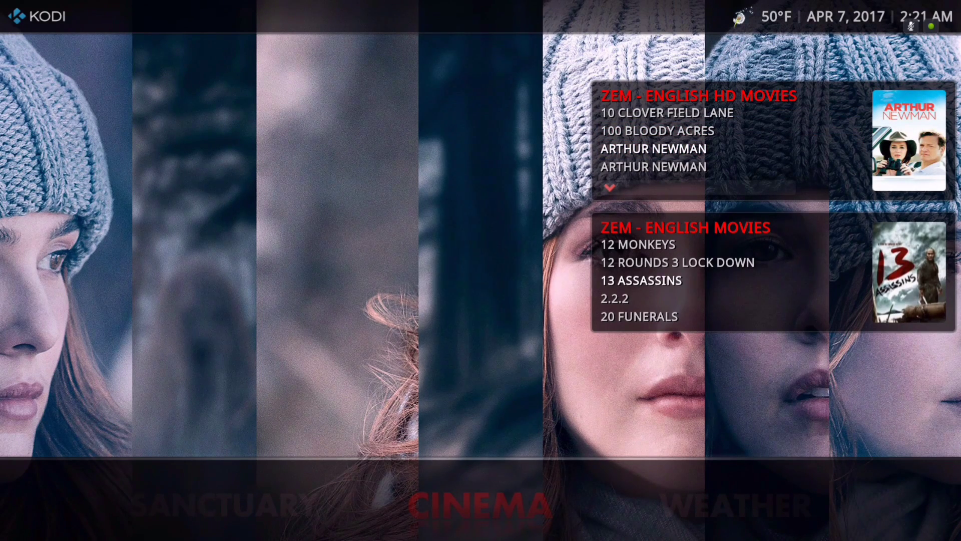
key(Down)
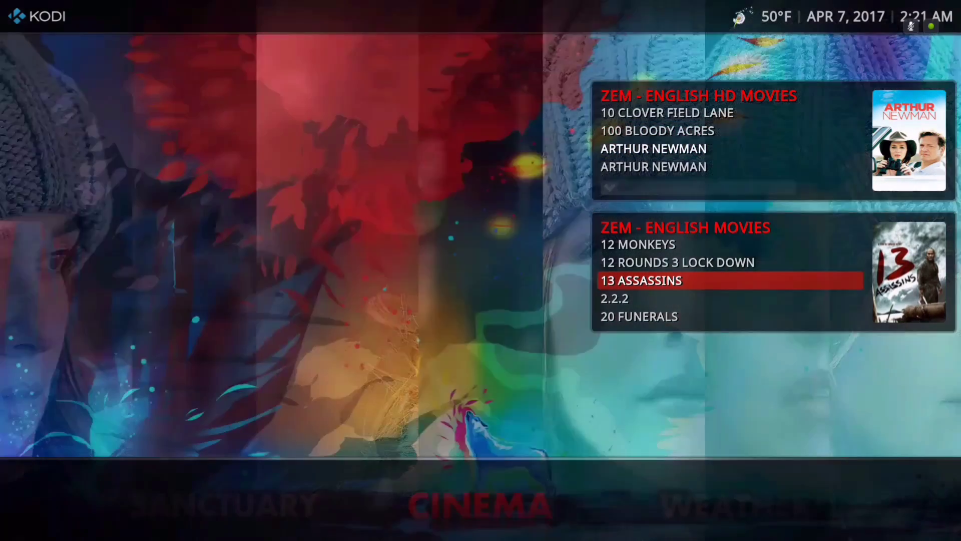
key(Down)
key(Down)
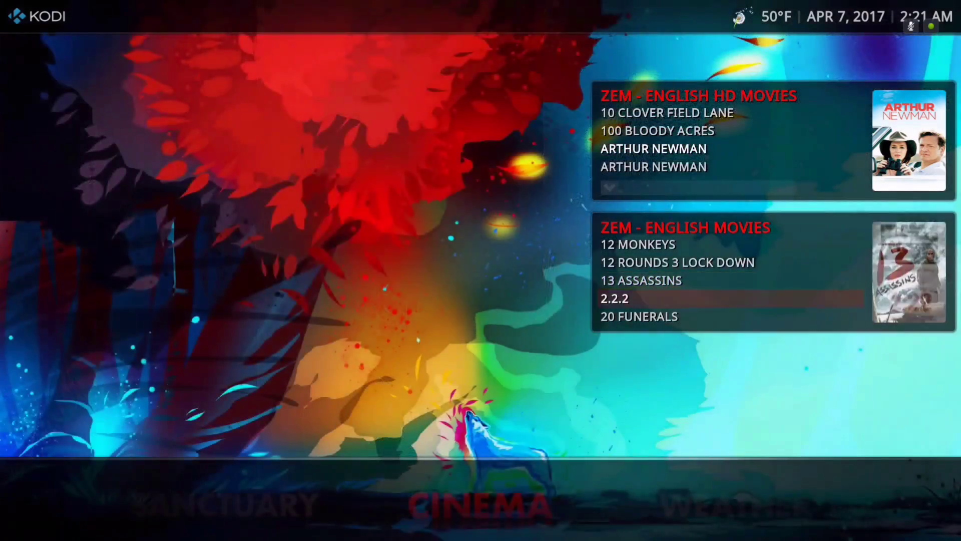
key(Down)
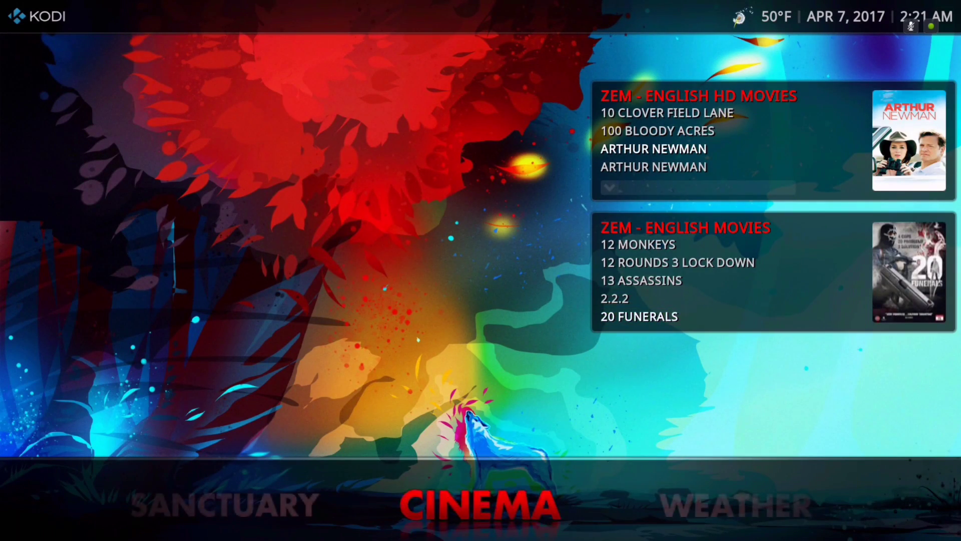
key(Right)
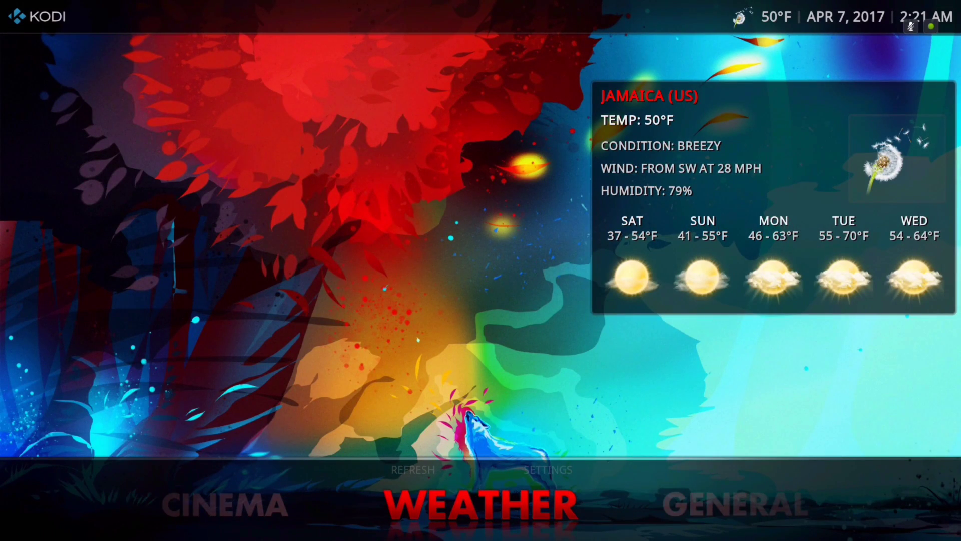
key(Right)
key(Right)
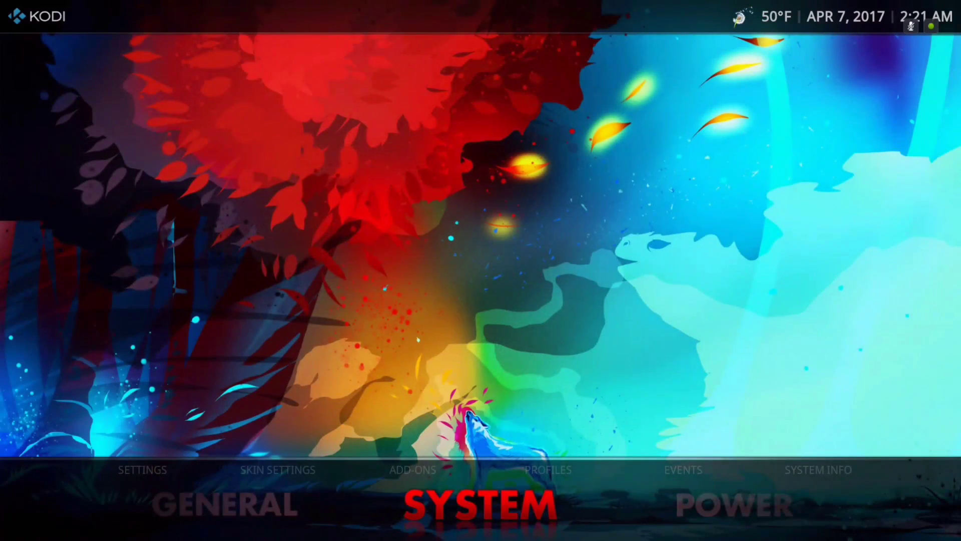
key(Right)
key(Left)
key(Up)
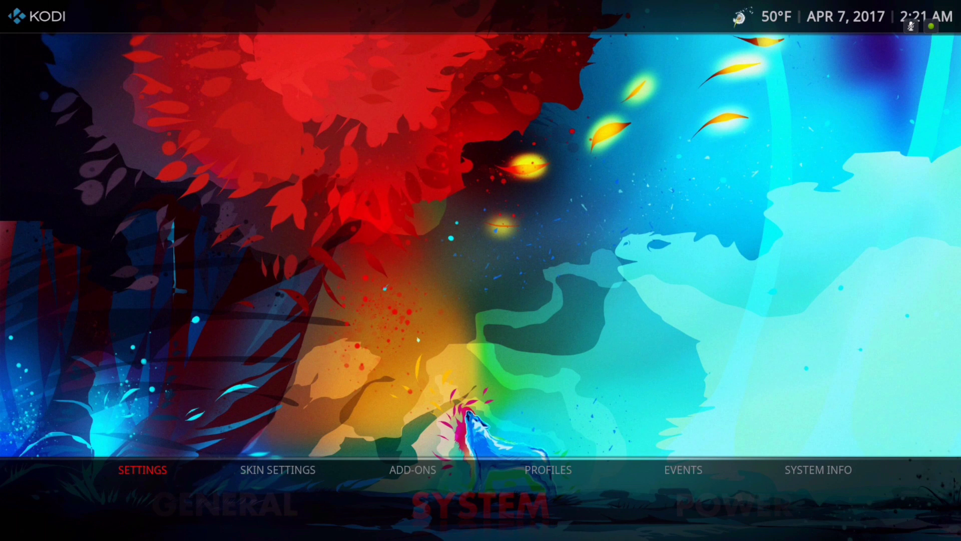
key(Right)
key(Right)
key(Right)
key(Right)
key(Right)
key(Left)
key(Left)
key(Left)
key(Left)
key(Left)
key(Left)
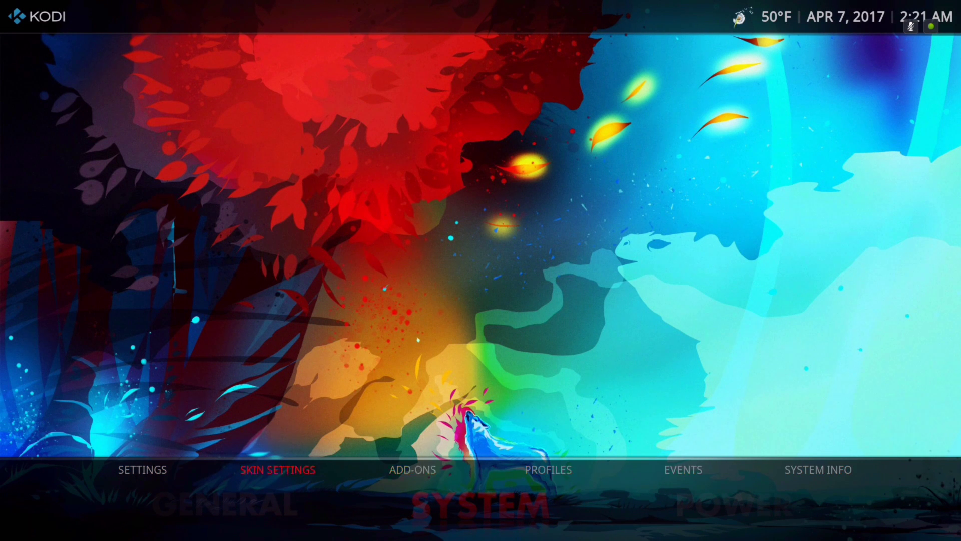
key(Left)
key(Left)
key(Left)
key(Left)
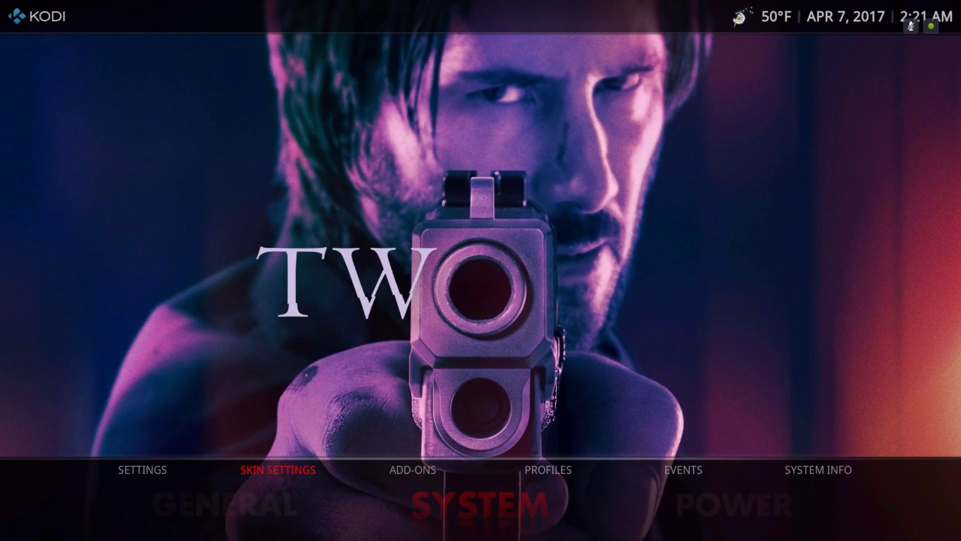
key(Right)
key(Down)
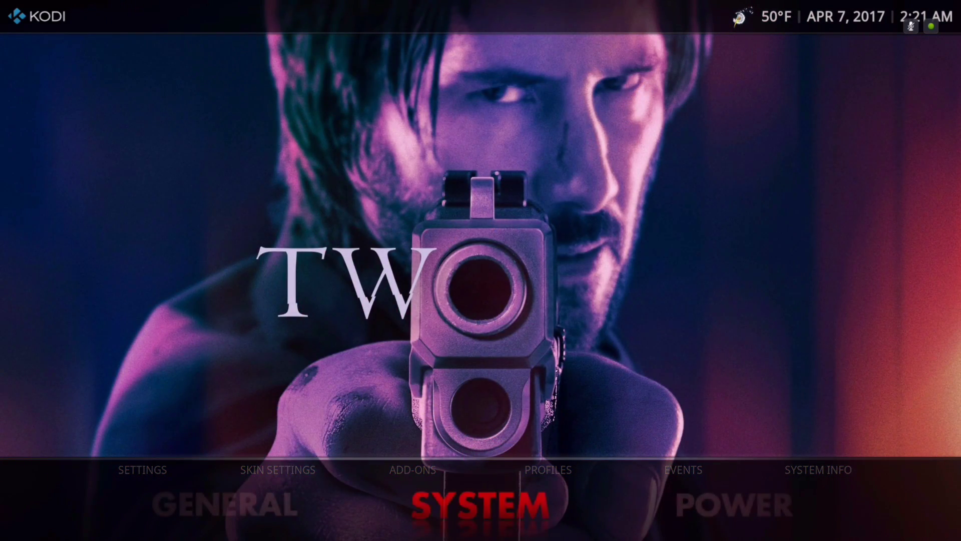
key(Left)
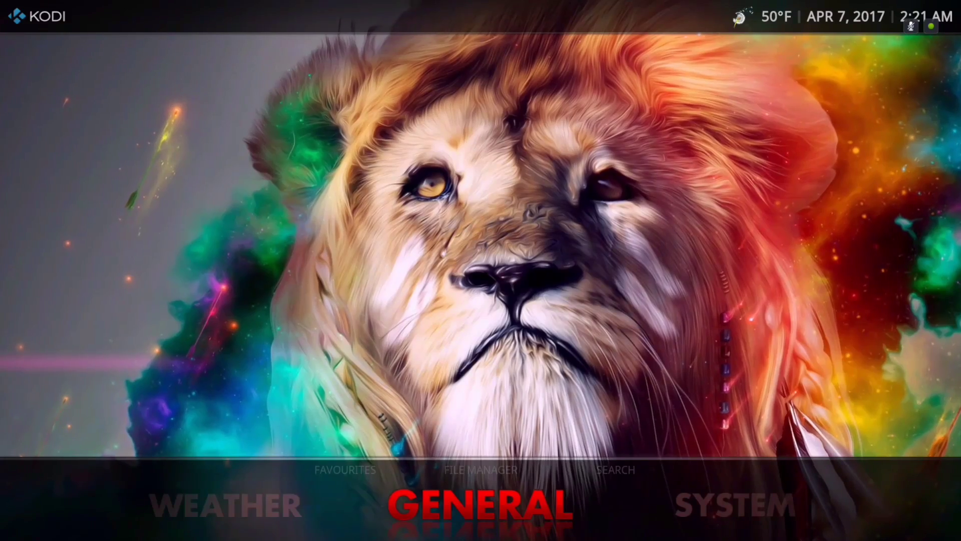
key(Right)
key(Up)
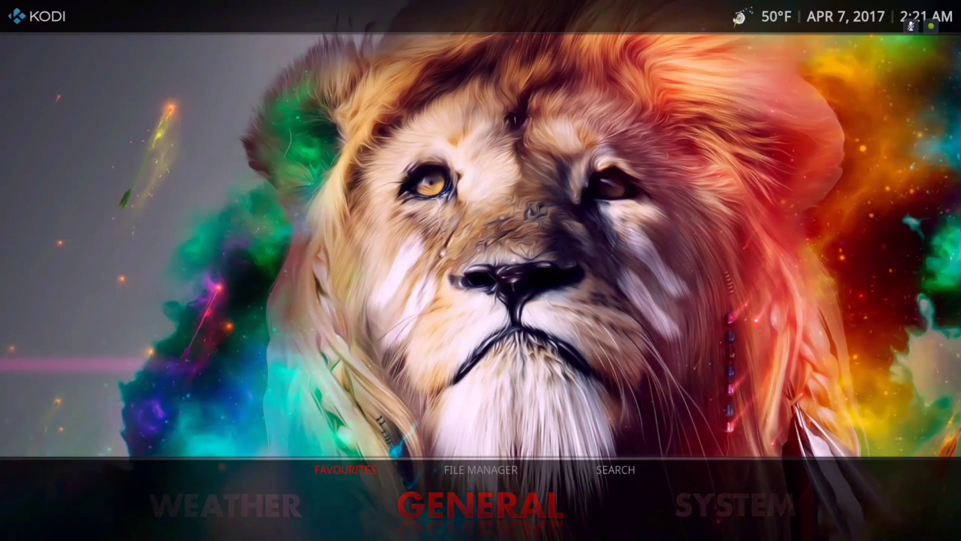
key(Right)
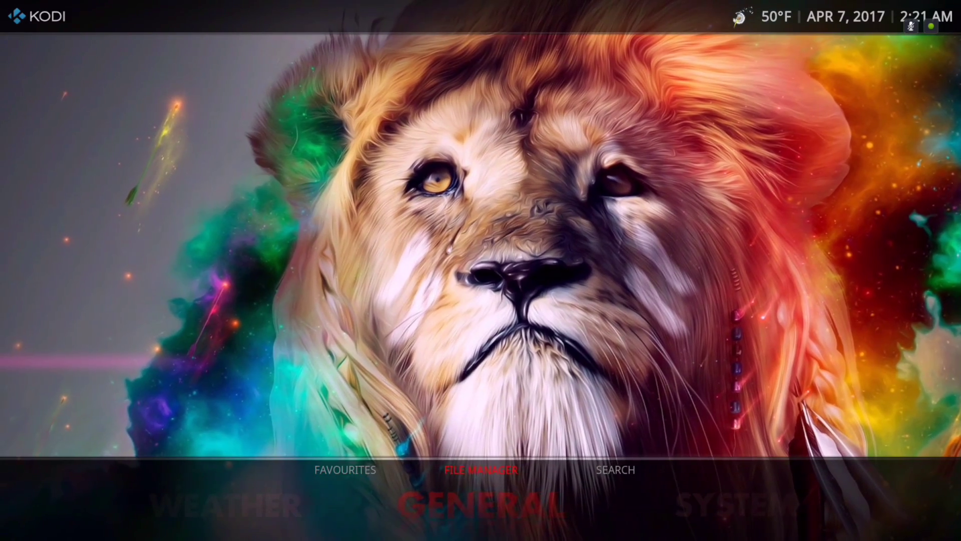
key(Return)
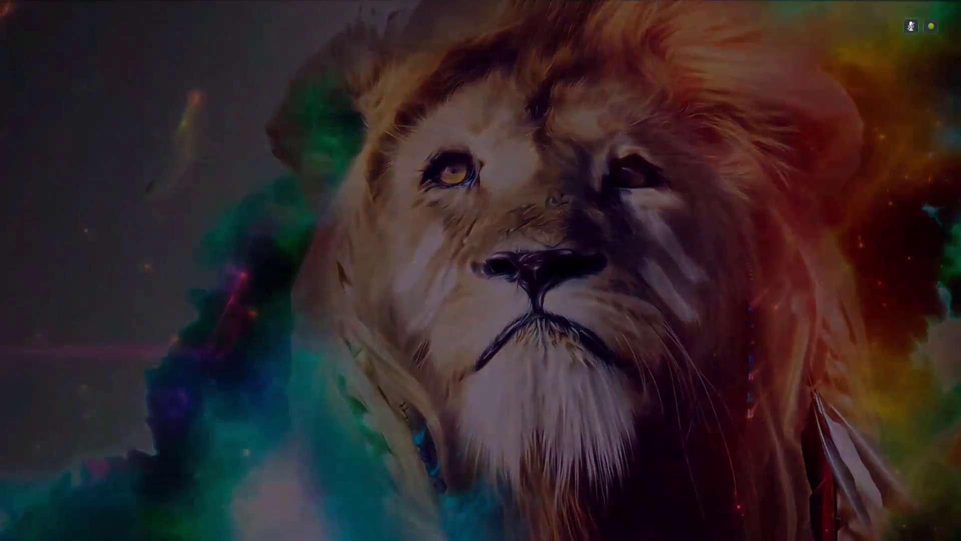
key(Down)
key(Down)
key(Down)
key(Down)
key(Down)
key(Down)
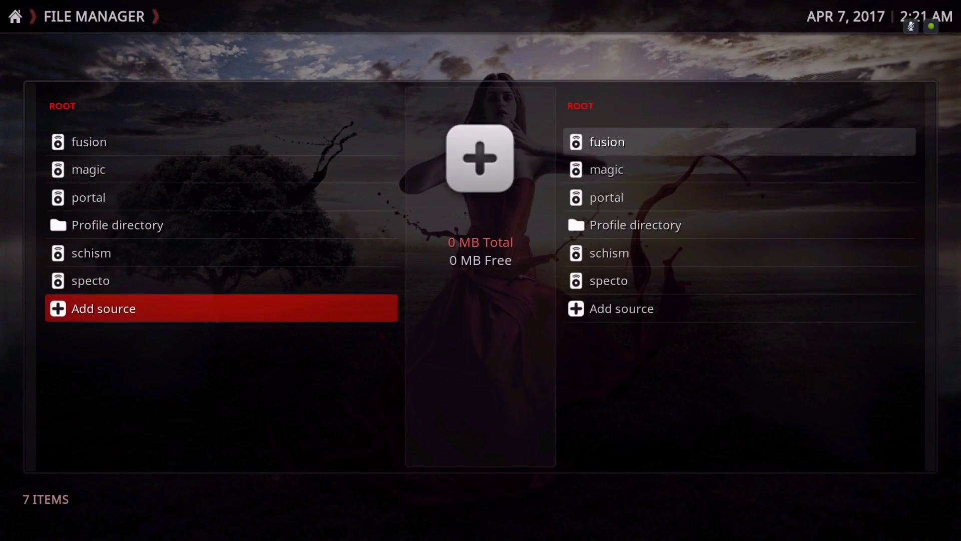
key(Up)
key(Up)
key(Escape)
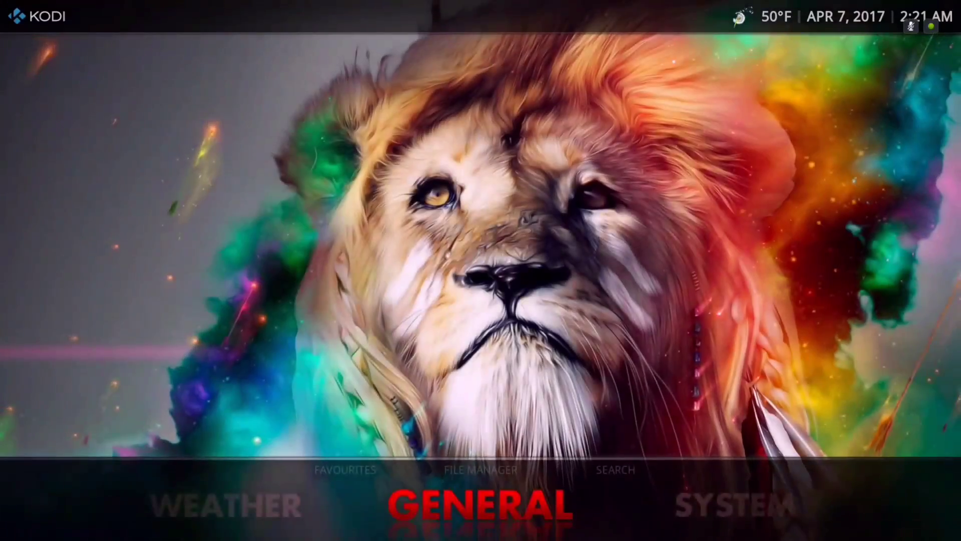
key(Right)
key(Return)
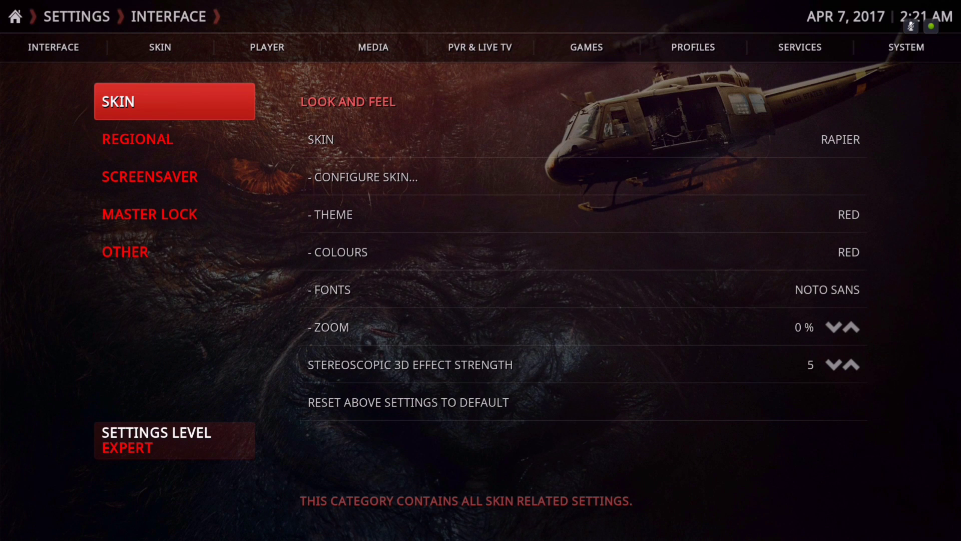
Step: Open Configure skin... under Interface, enter the Rapier Home section and reach Add More Categories
key(Down)
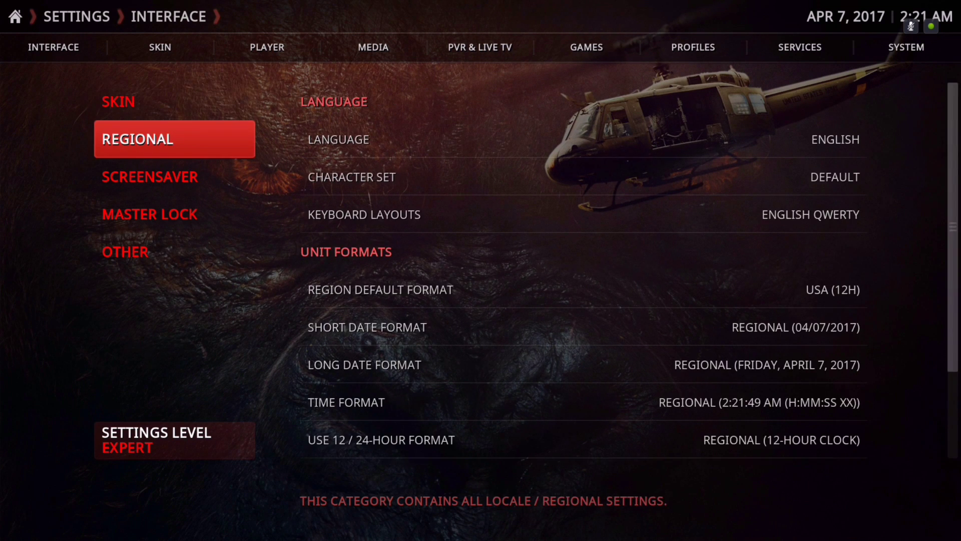
key(Up)
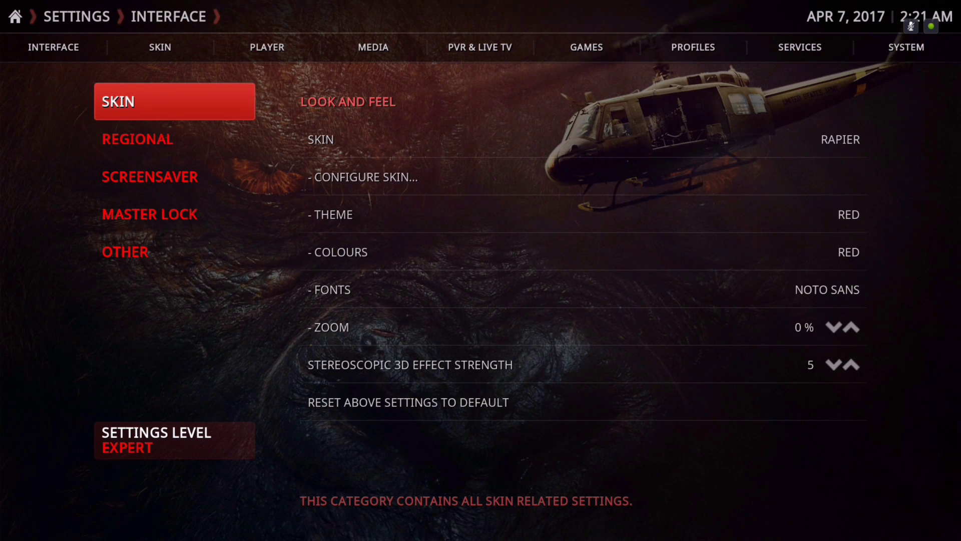
key(Right)
key(Down)
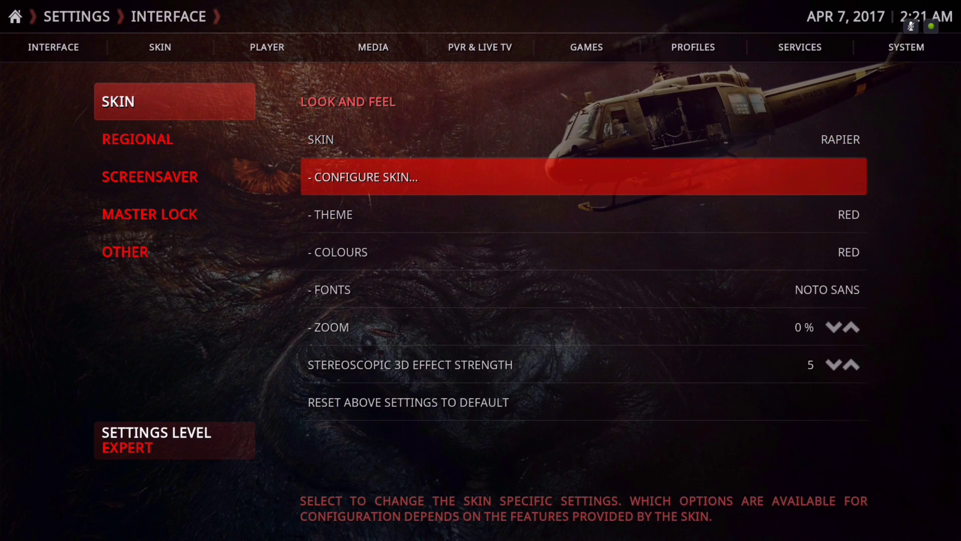
key(Return)
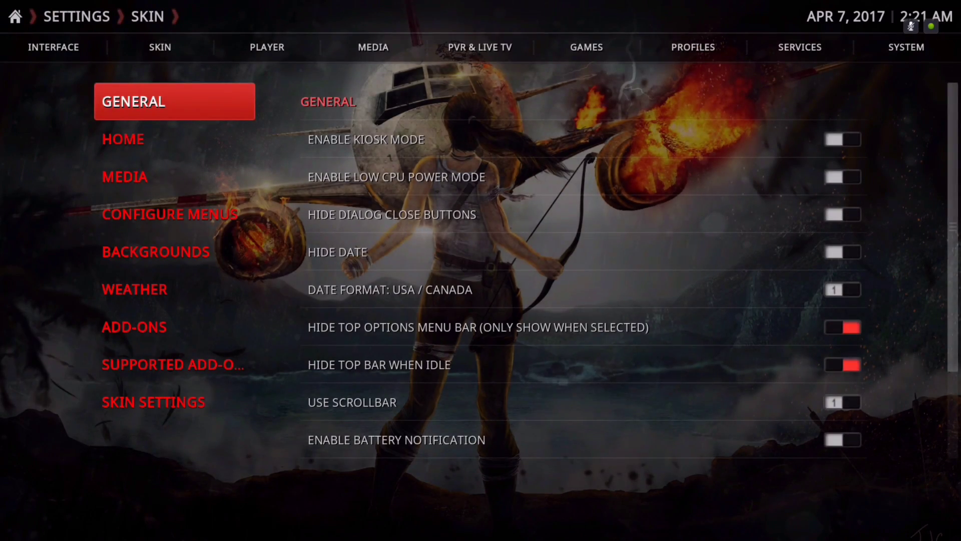
key(Down)
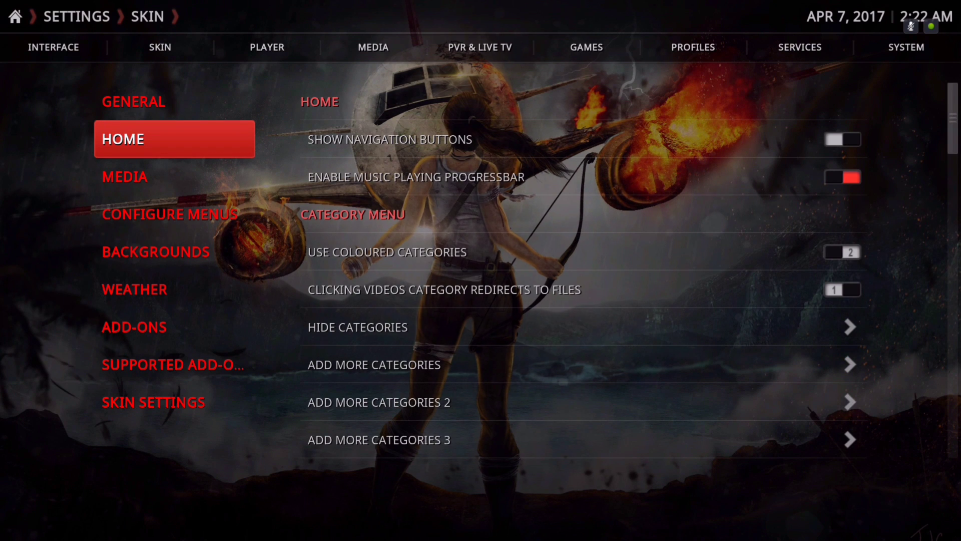
key(Right)
key(Down)
key(Down)
key(Down)
key(Down)
key(Down)
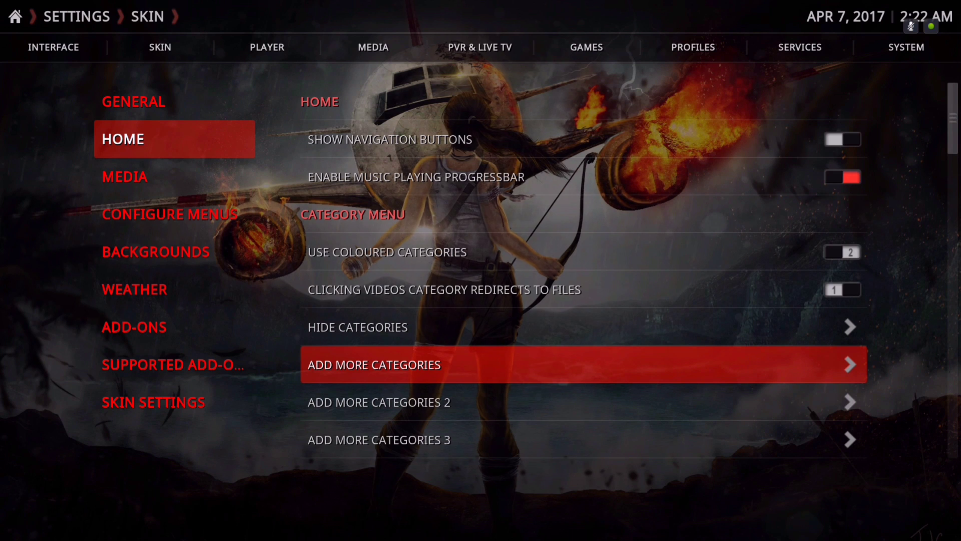
key(Return)
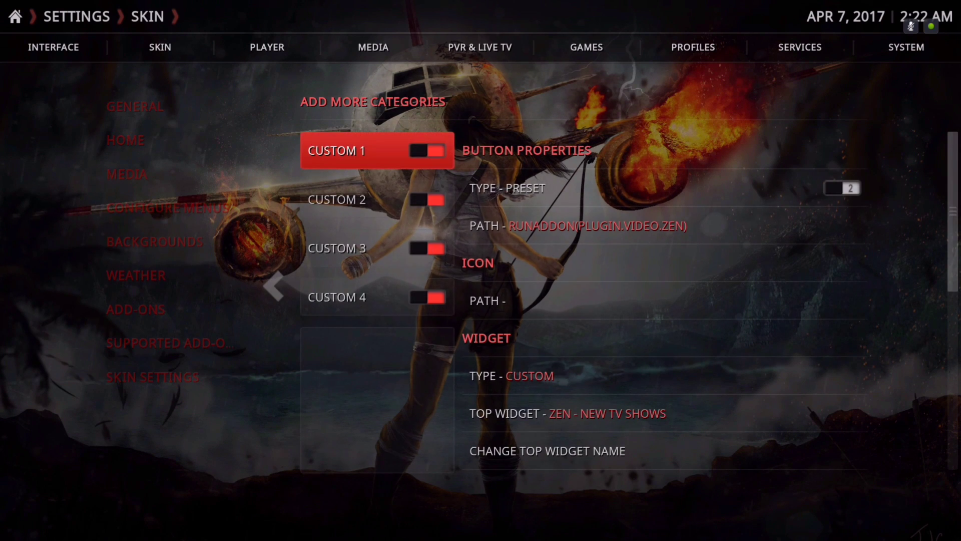
key(Down)
key(Up)
key(Down)
key(Down)
key(Down)
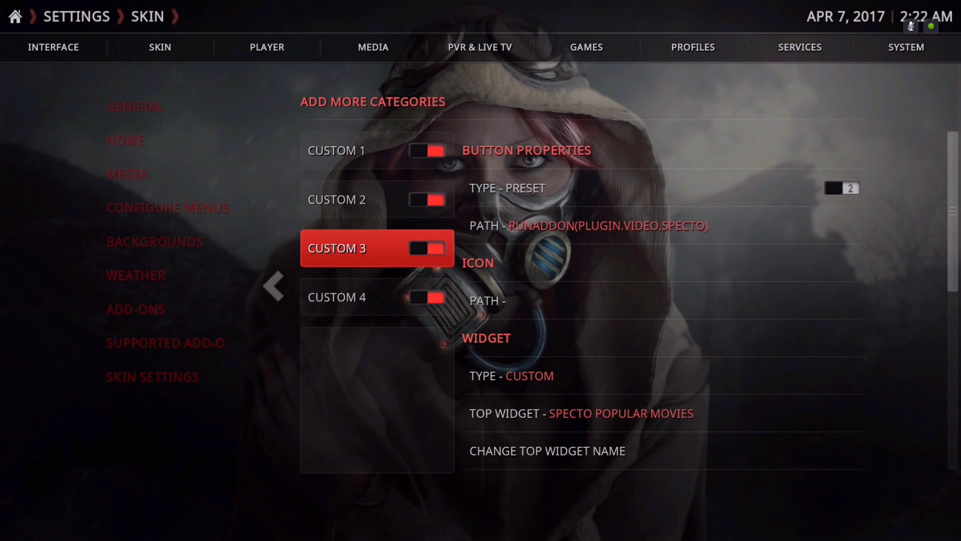
key(Up)
key(Up)
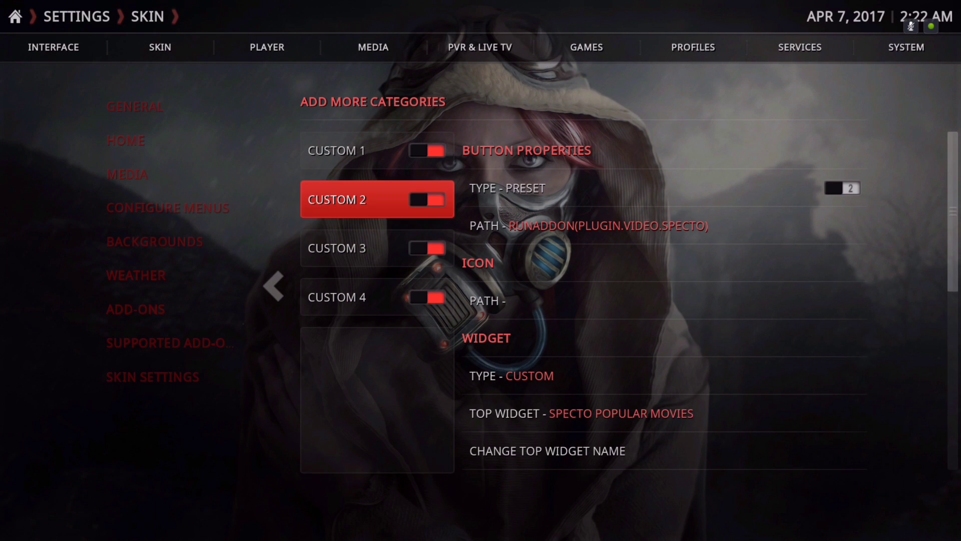
key(Left)
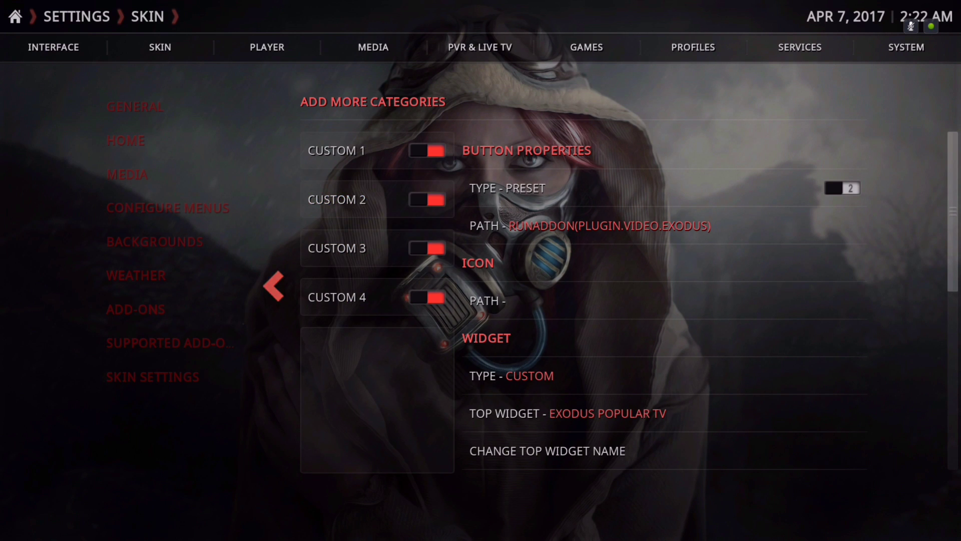
key(Return)
key(Down)
key(Down)
key(Down)
key(Down)
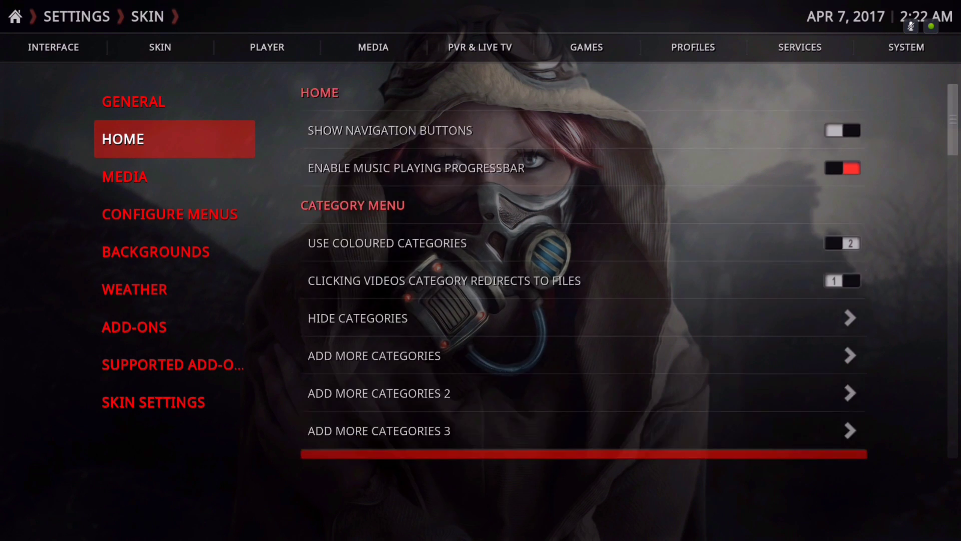
Step: In Add More Categories 4, enable Custom 13 and change its Button Type from Favourite to Preset
key(Down)
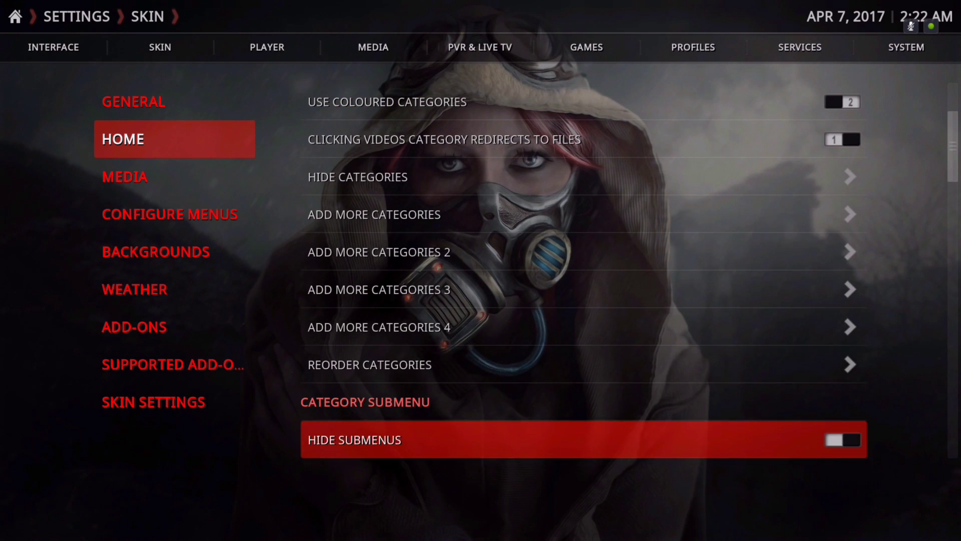
key(Up)
key(Up)
key(Return)
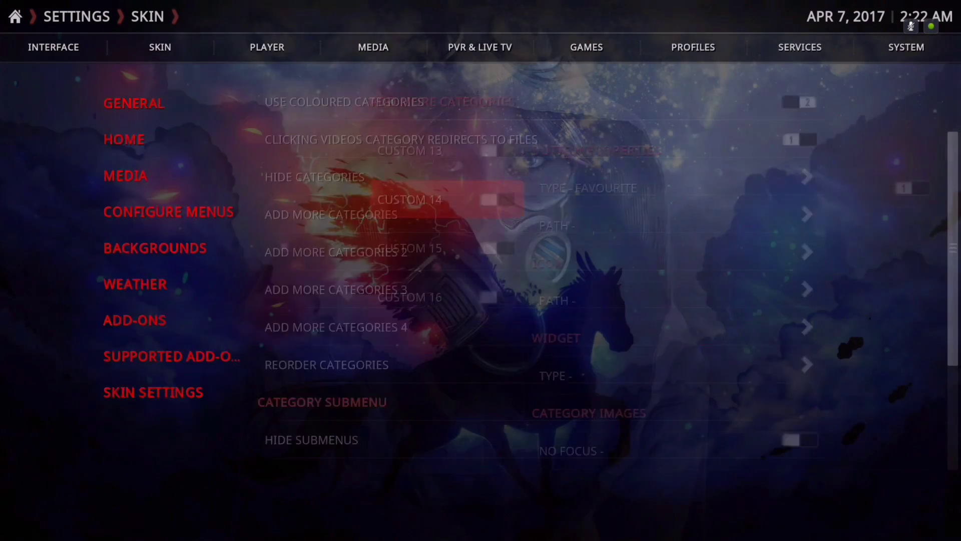
key(Up)
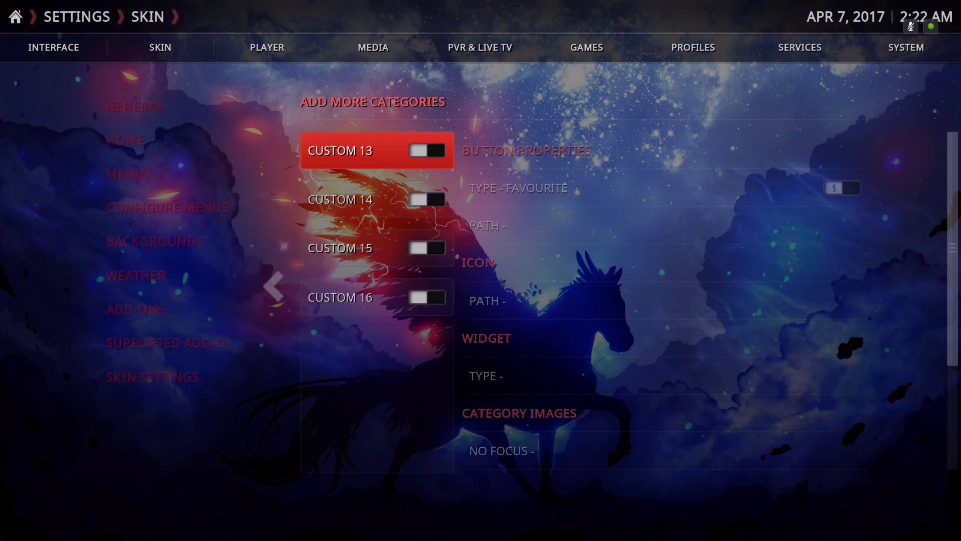
key(Return)
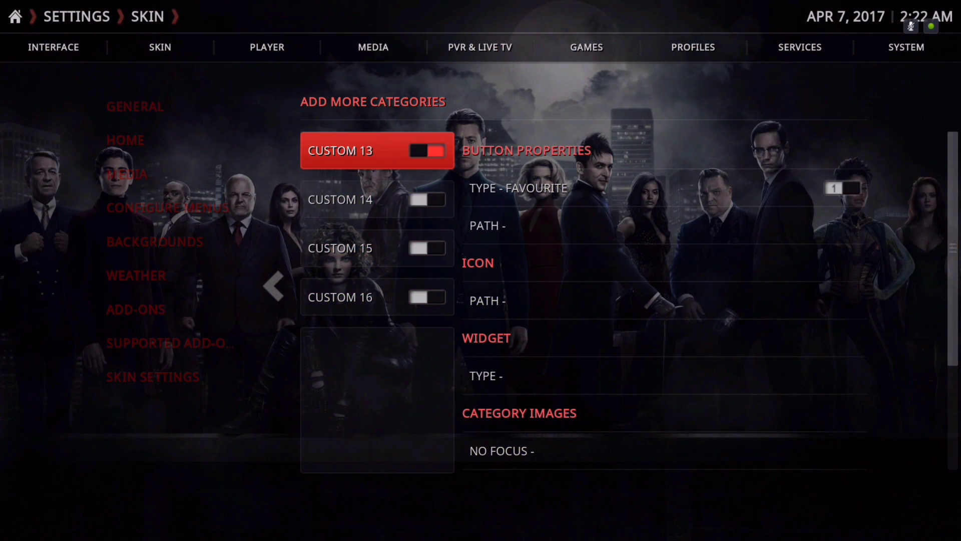
key(Right)
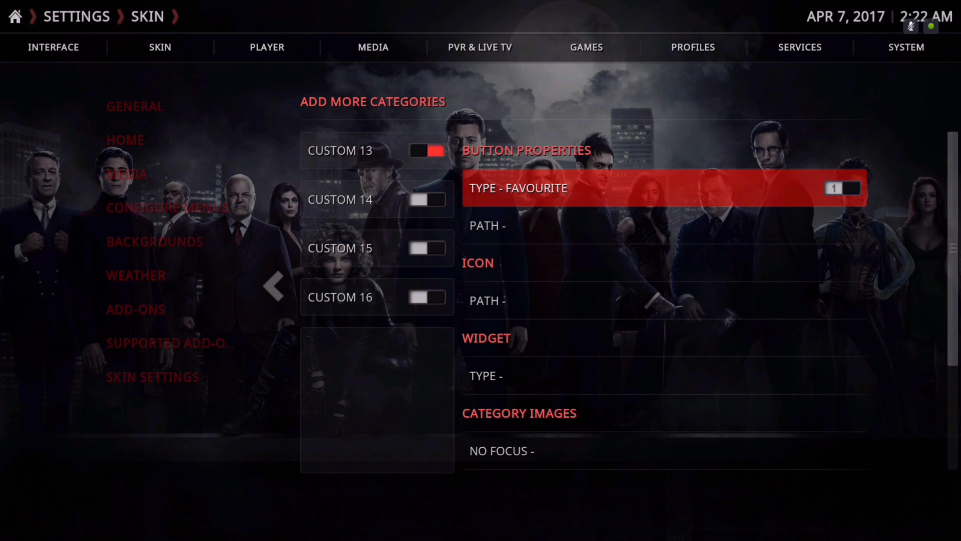
key(Return)
key(Down)
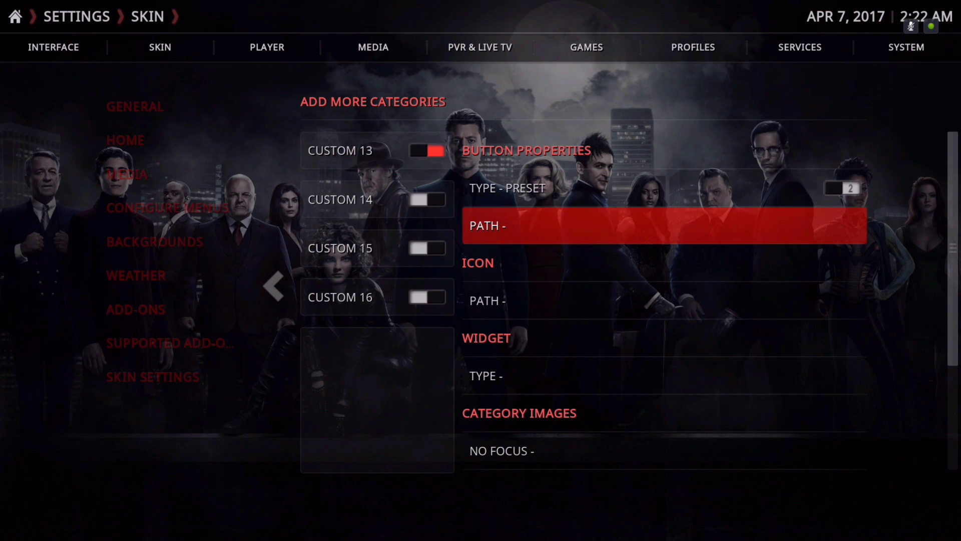
Step: Open the path Presets and choose Videos > Select add-on to list video add-ons
key(Return)
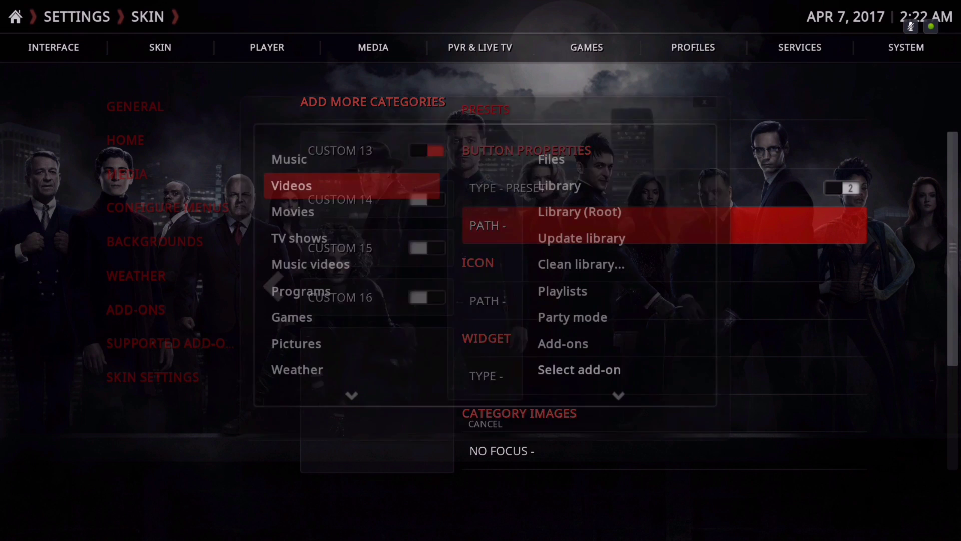
key(Up)
key(Down)
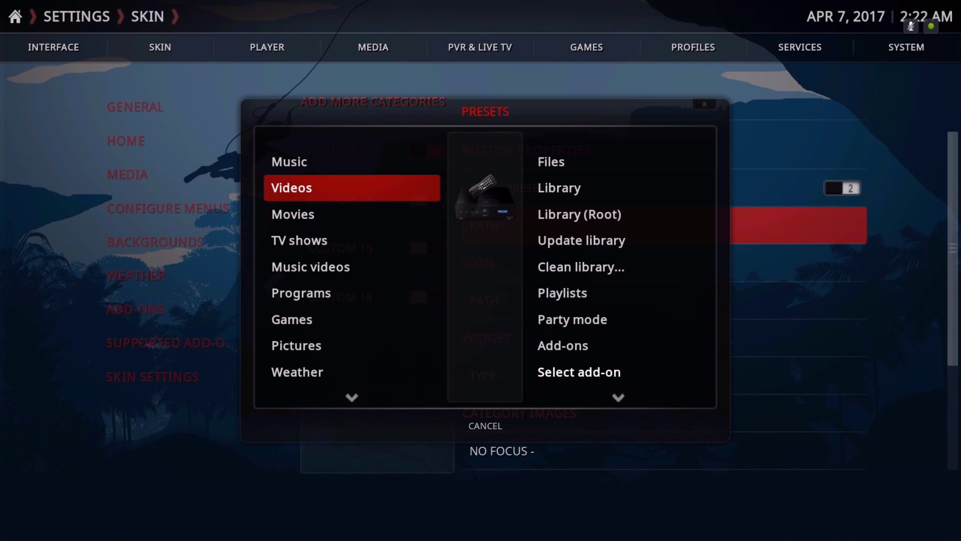
key(Right)
key(Up)
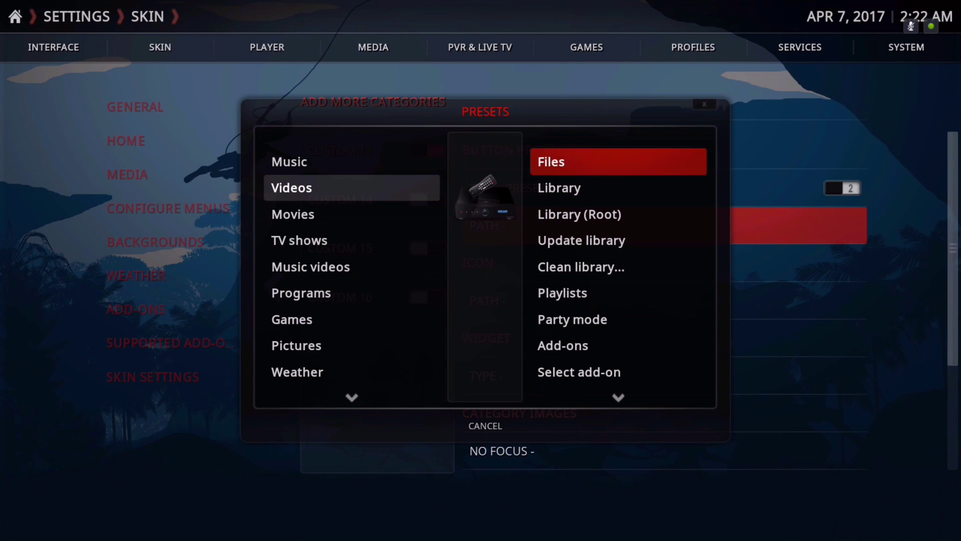
key(Down)
key(Down)
key(Down)
key(Down)
key(Down)
key(Down)
key(Down)
key(Down)
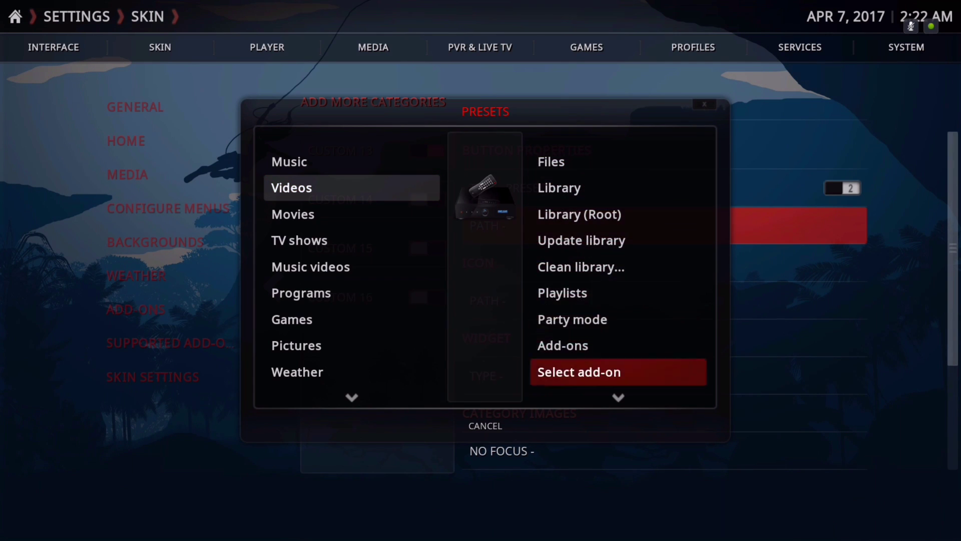
key(Return)
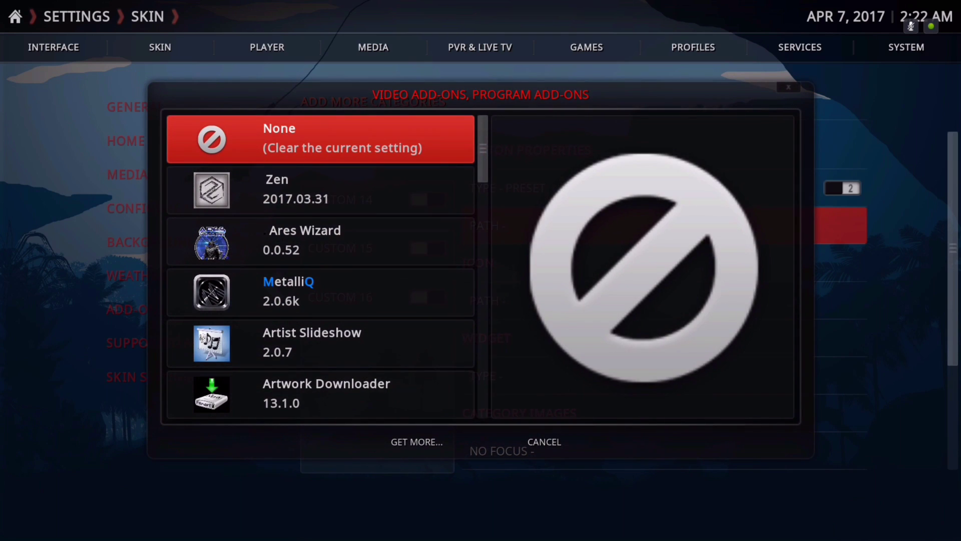
Step: Pick Exodus so the path becomes RunAddon(plugin.video.exodus)
key(Down)
key(Down)
key(Down)
key(Down)
key(Down)
key(Down)
key(Down)
key(Down)
key(Down)
key(Down)
key(Down)
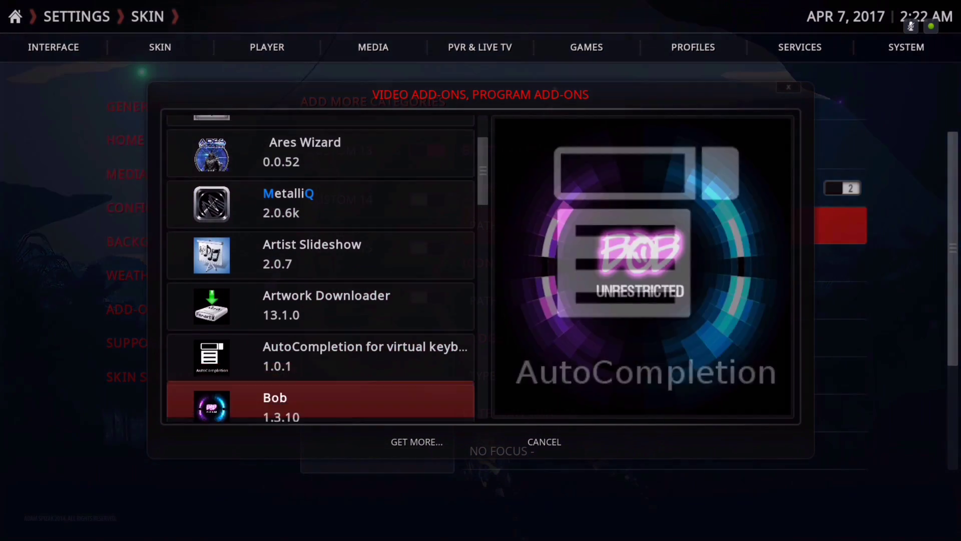
key(Down)
key(Down)
key(Down)
key(Down)
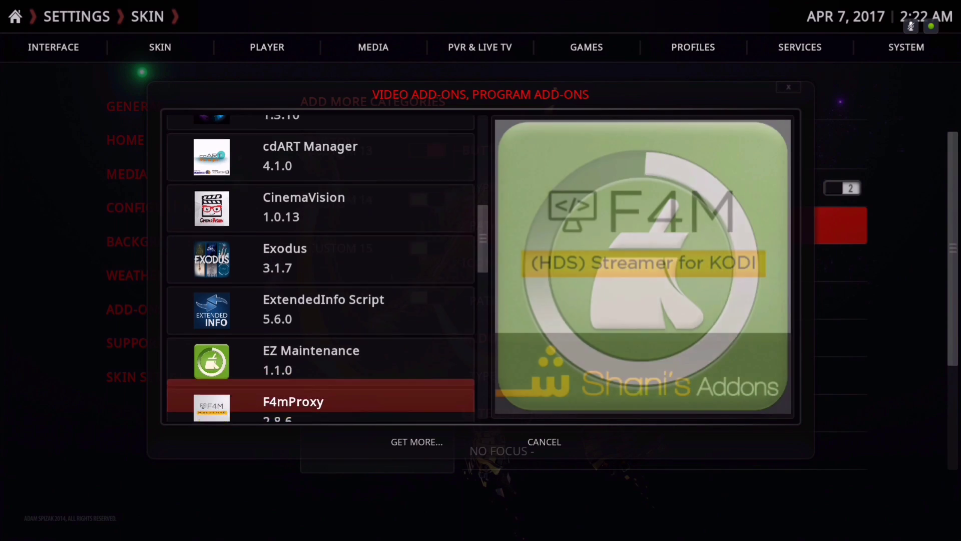
key(Down)
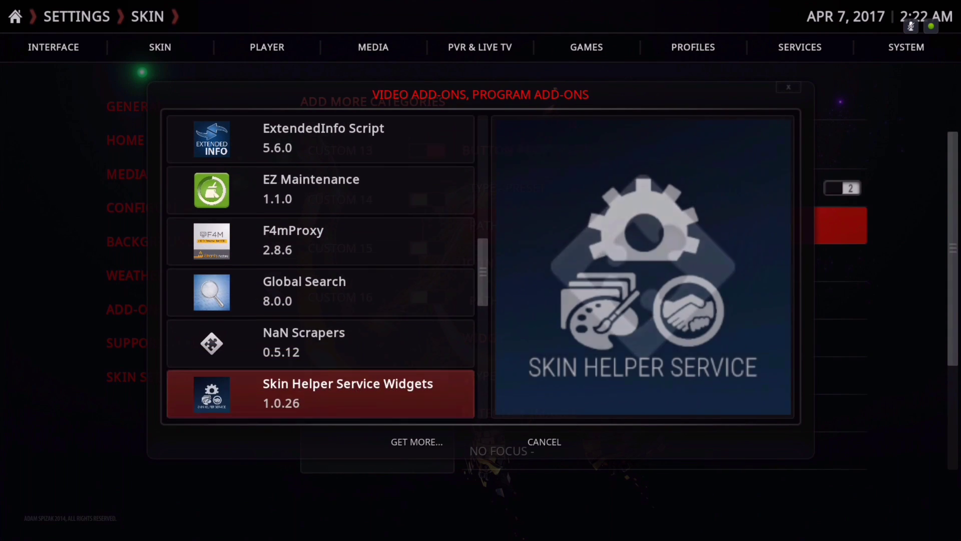
key(Up)
key(Up)
key(Up)
key(Up)
key(Up)
key(Up)
key(Up)
key(Up)
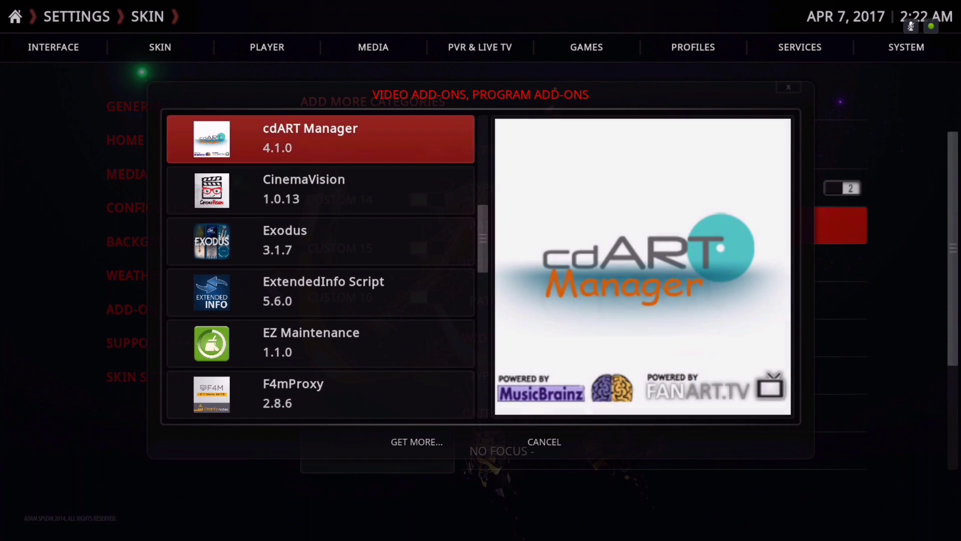
key(Down)
key(Down)
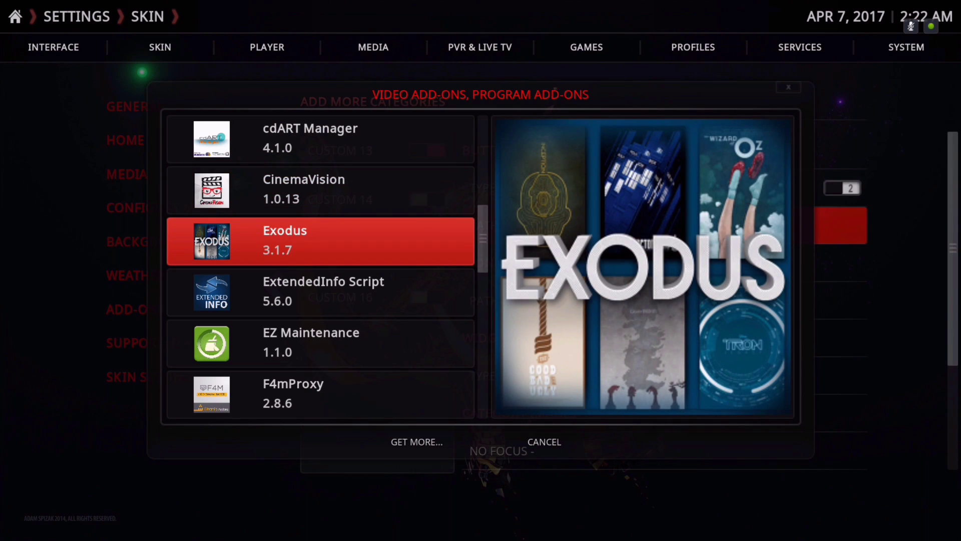
key(Return)
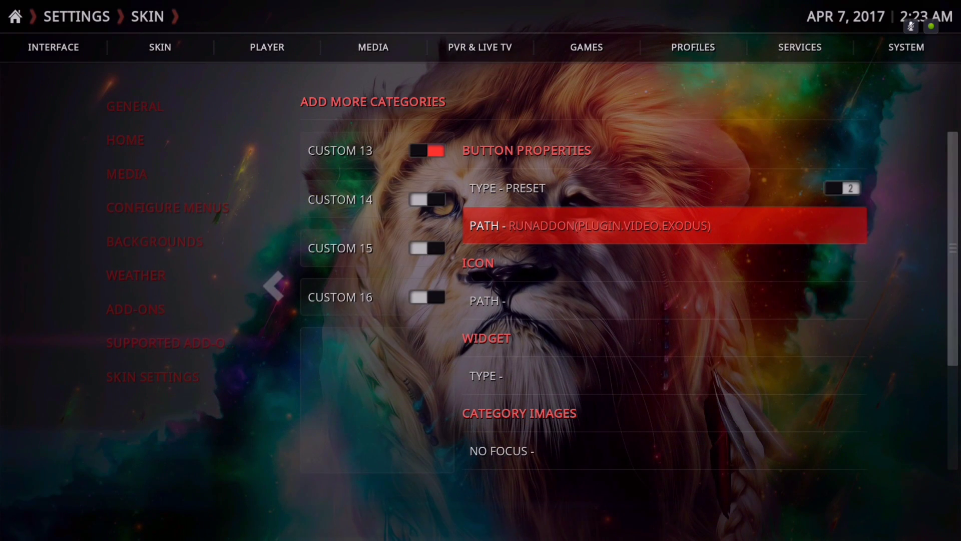
Step: Set Custom 13's Widget Type to Custom
key(Down)
key(Down)
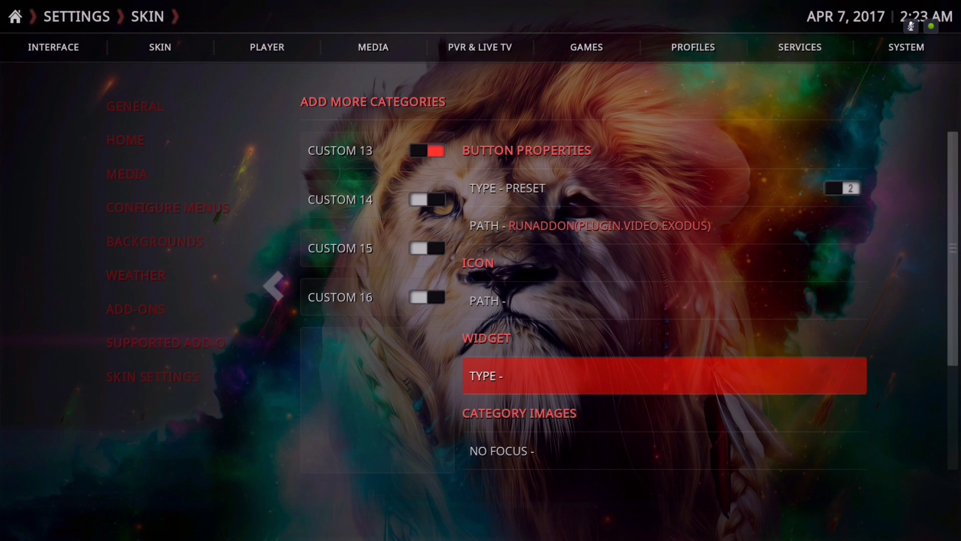
key(Return)
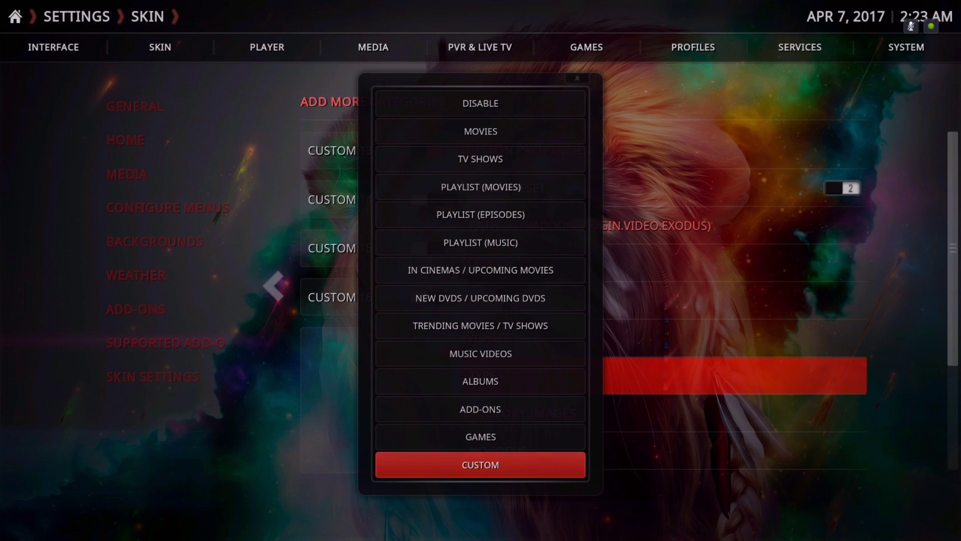
key(Up)
key(Down)
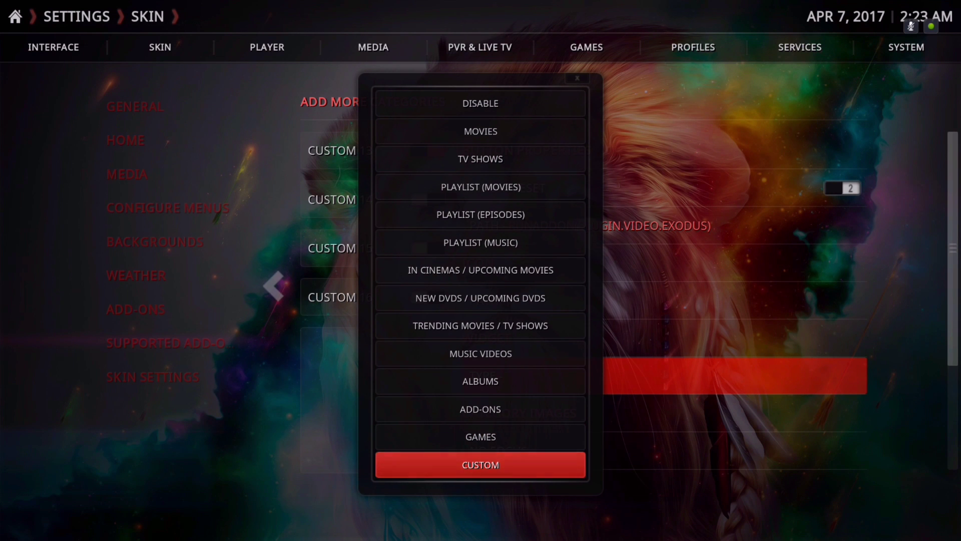
key(Return)
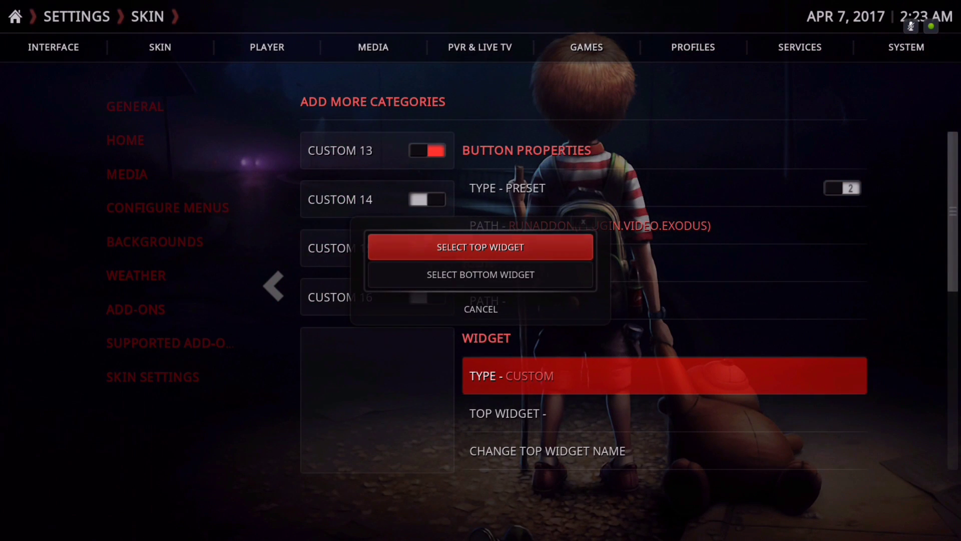
Step: Choose Select Top Widget to open the Select Widget source list
key(Down)
key(Up)
key(Down)
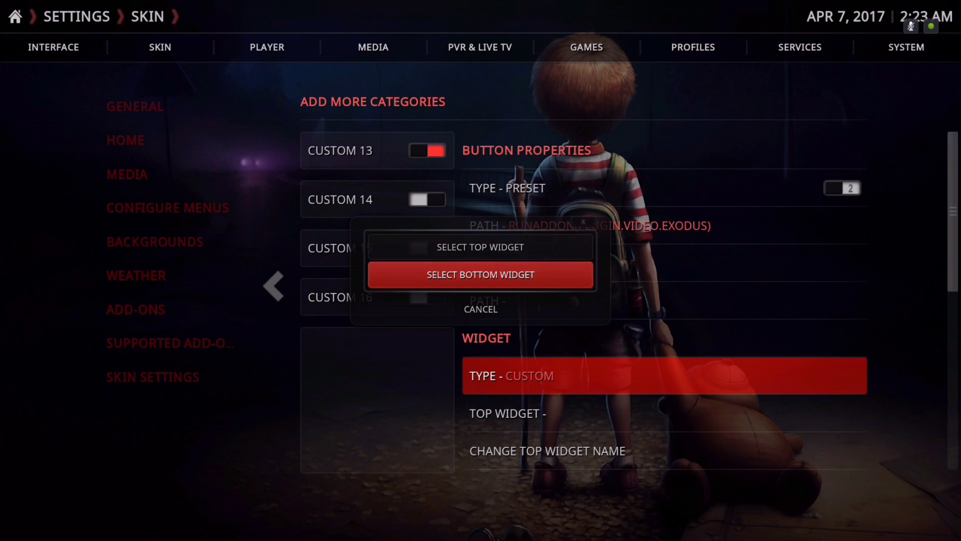
key(Up)
key(Down)
key(Up)
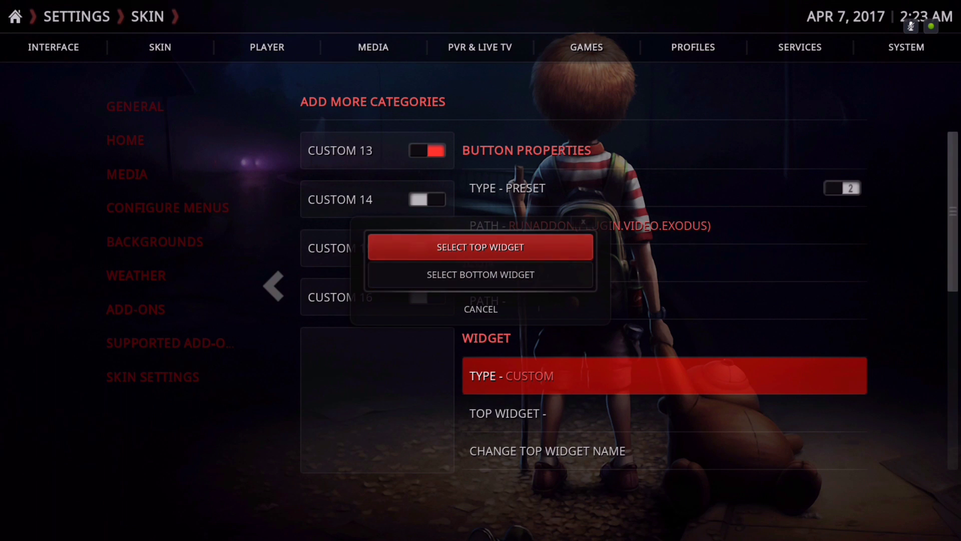
key(Escape)
key(Return)
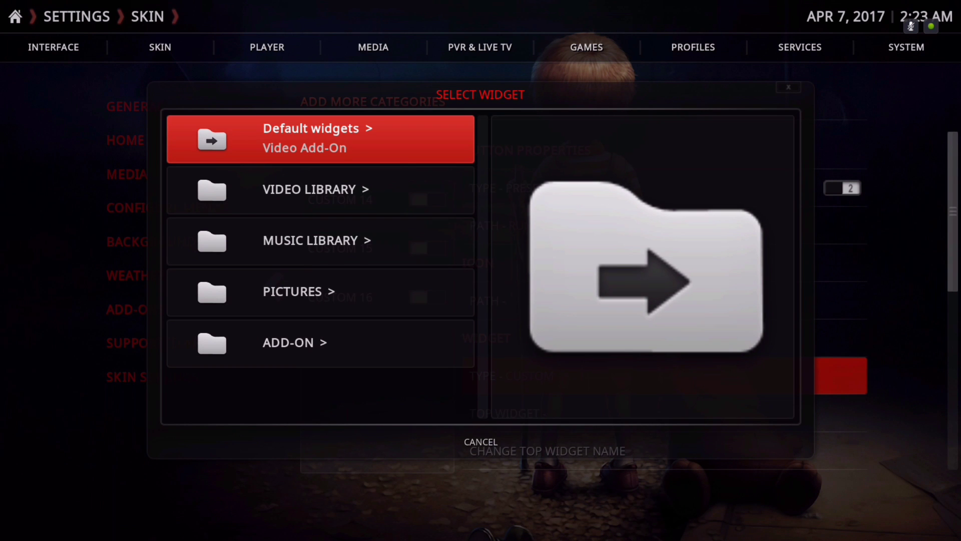
Step: Browse Add-On > Video Add-On > Exodus > Movies > Genres in the widget chooser
key(Down)
key(Down)
key(Down)
key(Down)
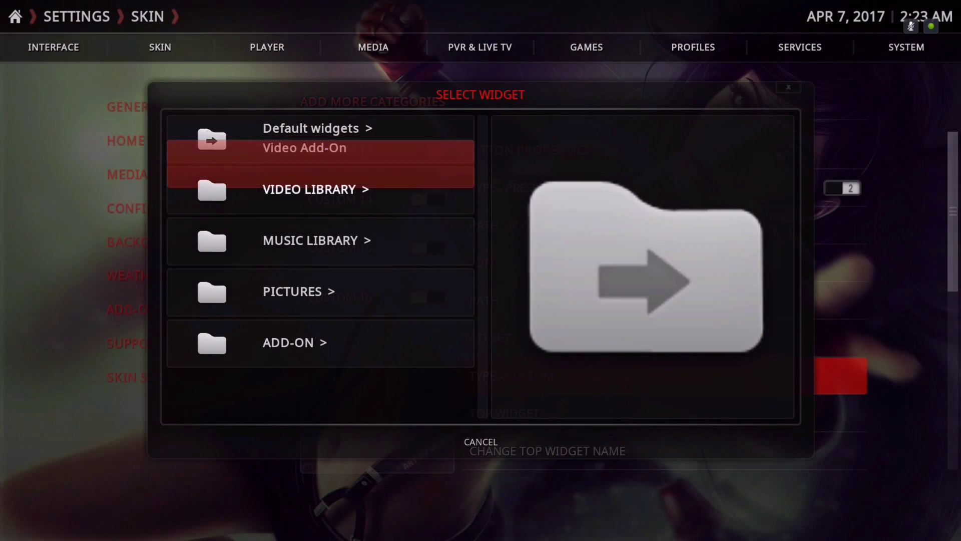
key(Return)
key(Down)
key(Down)
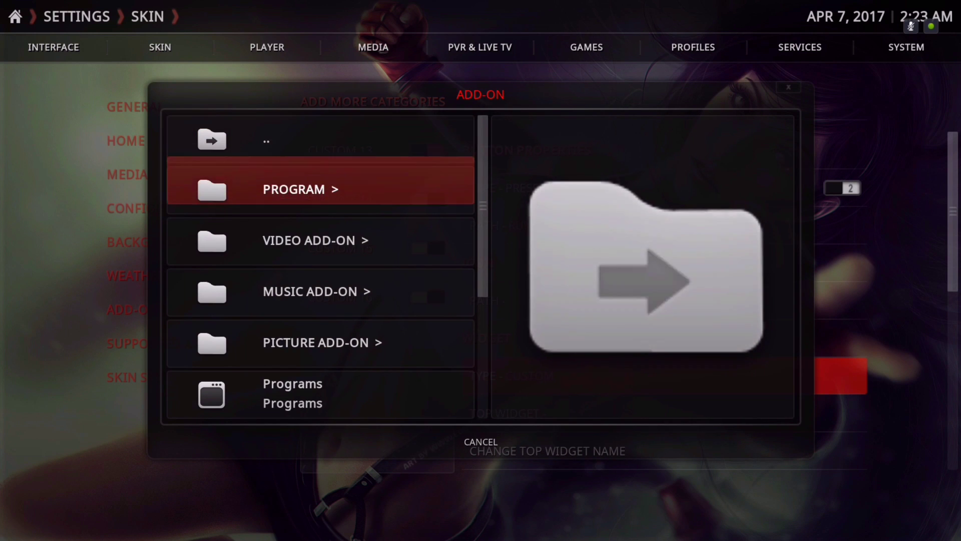
key(Return)
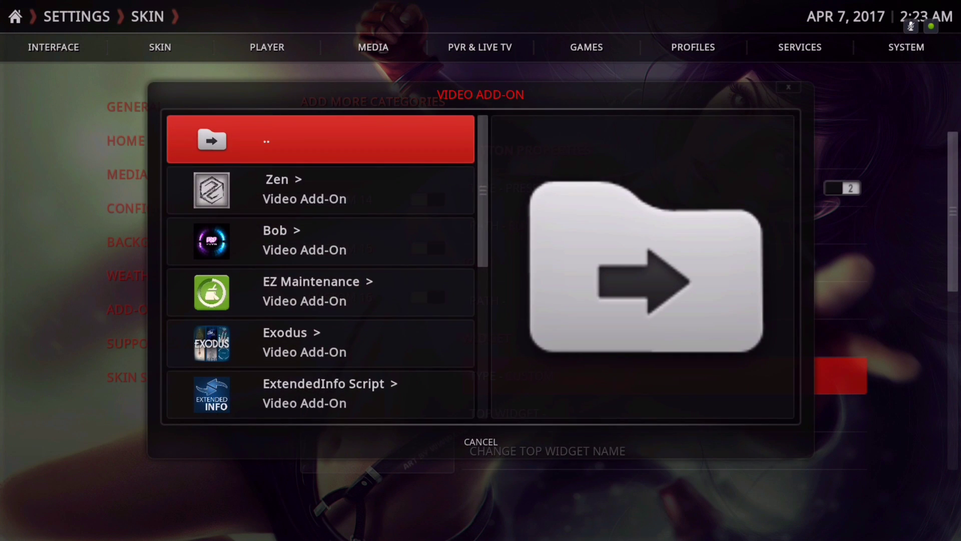
key(Down)
key(Down)
key(Down)
key(Down)
key(Return)
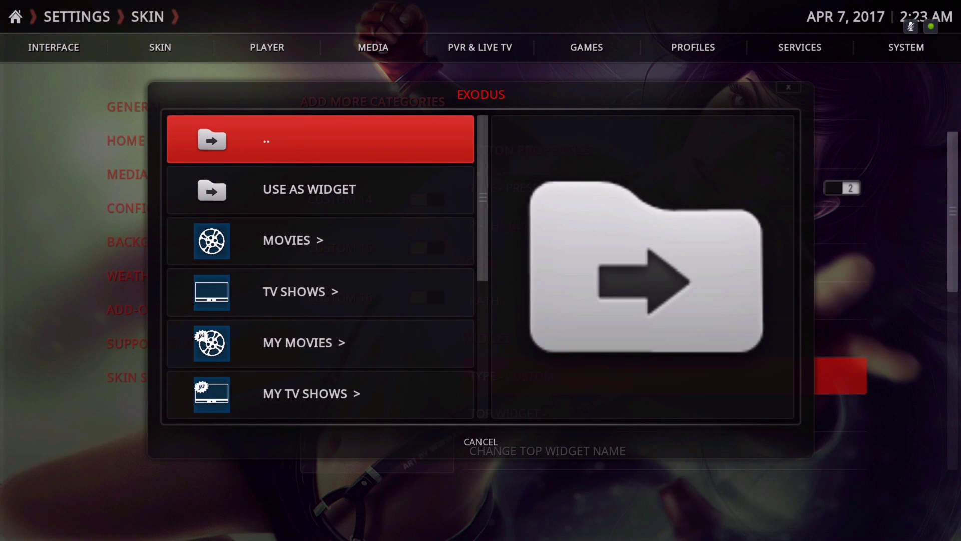
key(Down)
key(Down)
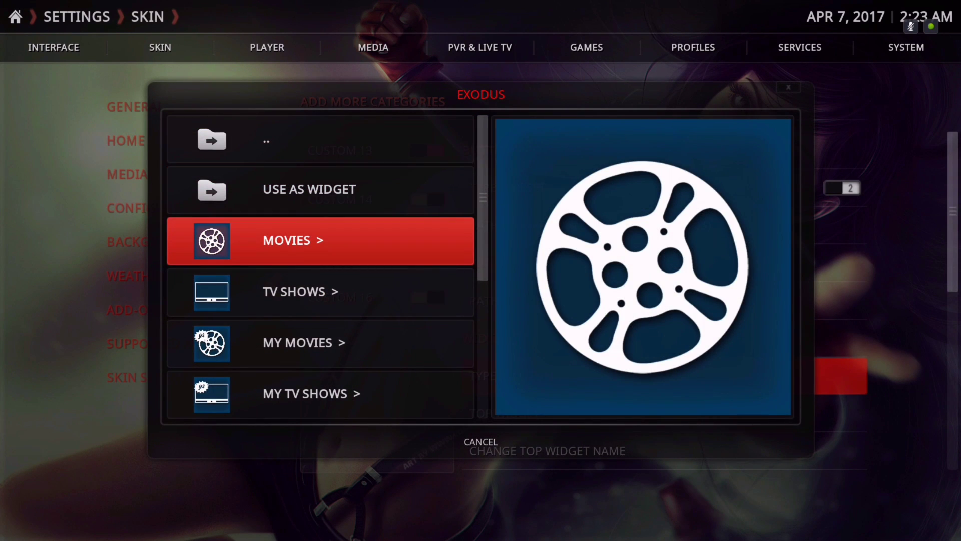
key(Return)
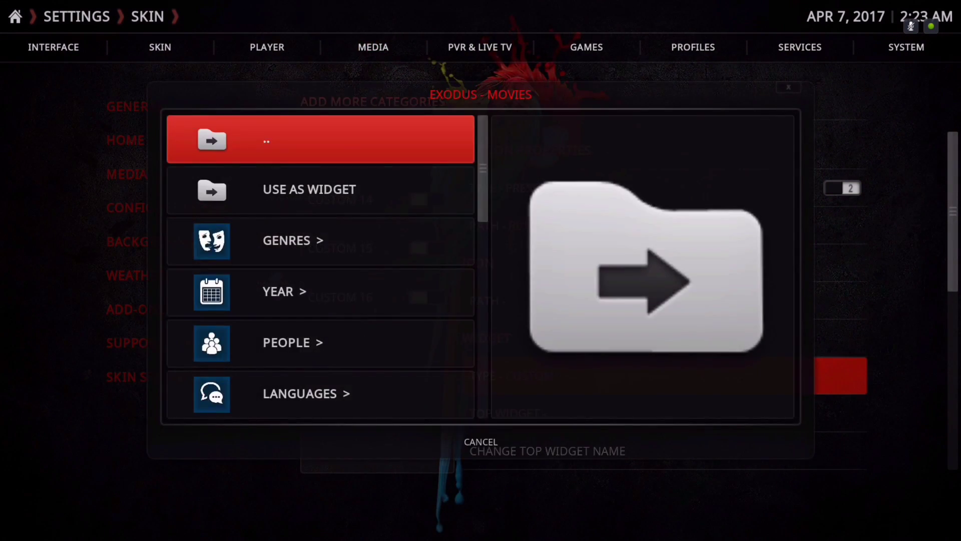
key(Down)
key(Down)
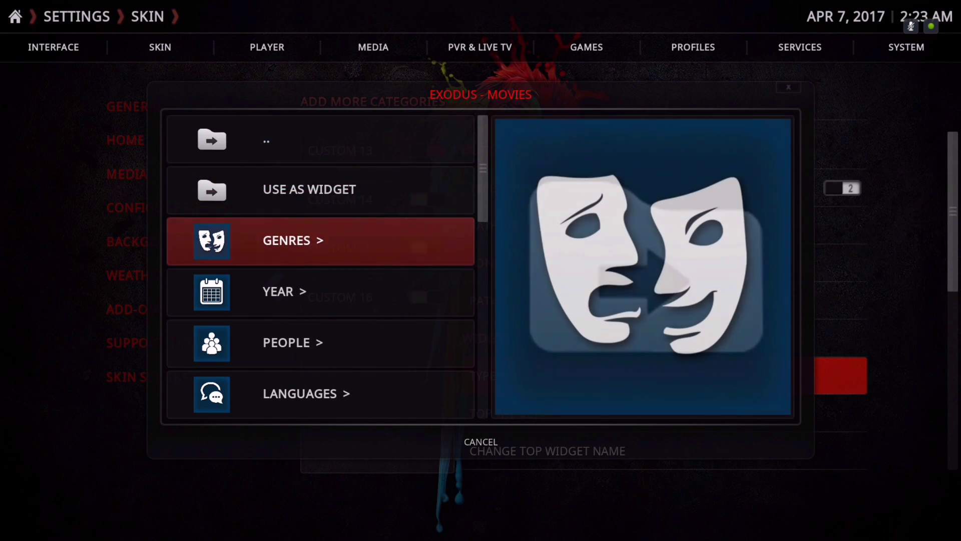
key(Return)
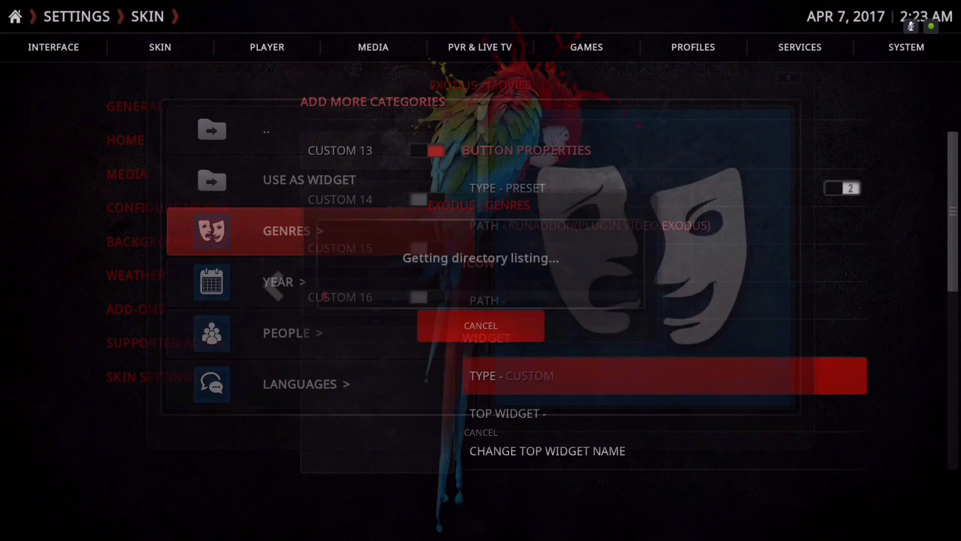
Step: Open the Family genre and use it as the top widget, Exodus - Family
key(Up)
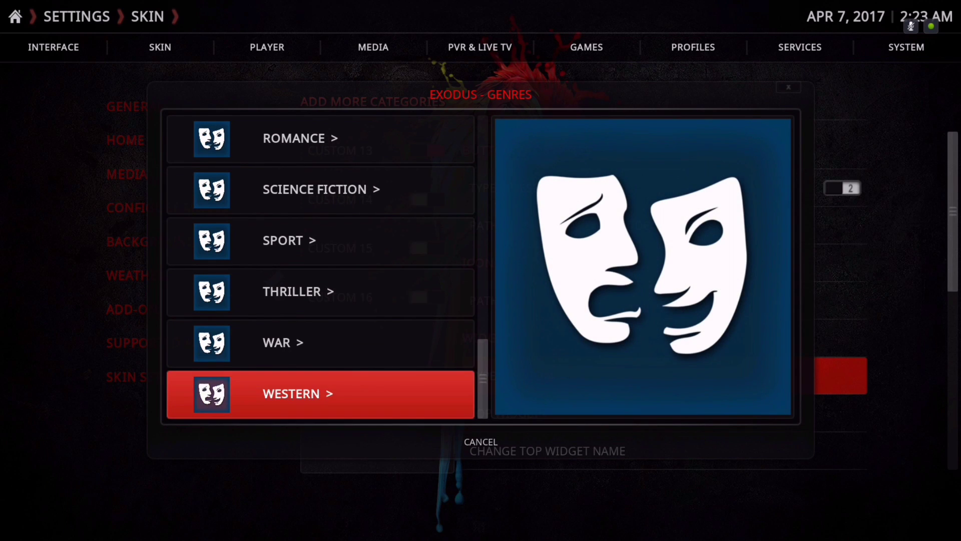
key(Up)
key(Up)
key(Up)
key(Down)
key(Down)
key(Down)
key(Down)
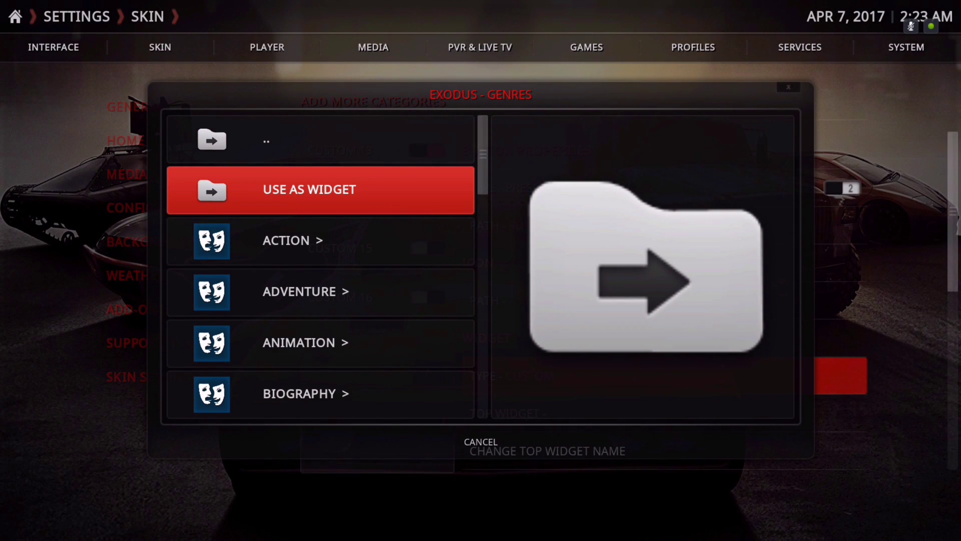
key(Up)
key(Up)
key(Up)
key(Up)
key(Up)
key(Up)
key(Up)
key(Up)
key(Up)
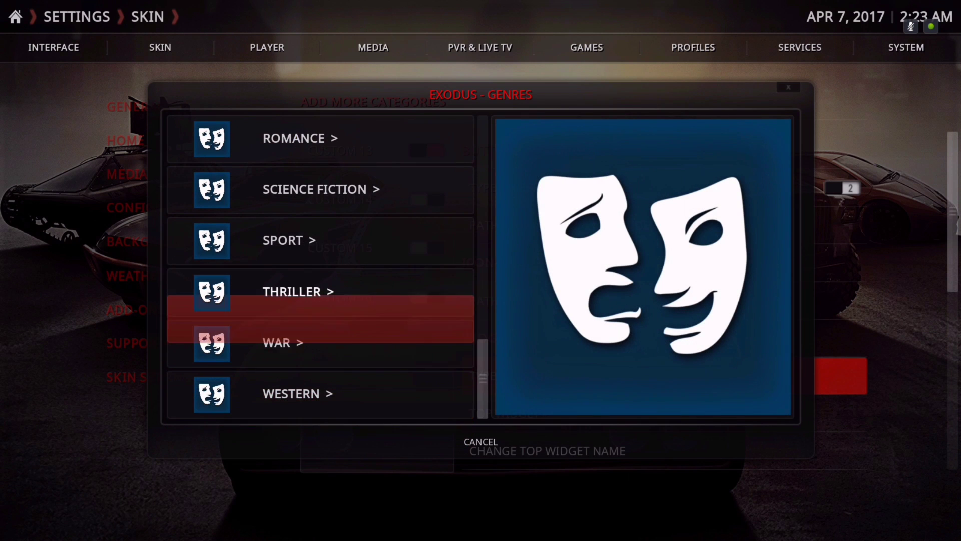
key(Up)
key(Up)
key(Up)
key(Up)
key(Up)
key(Up)
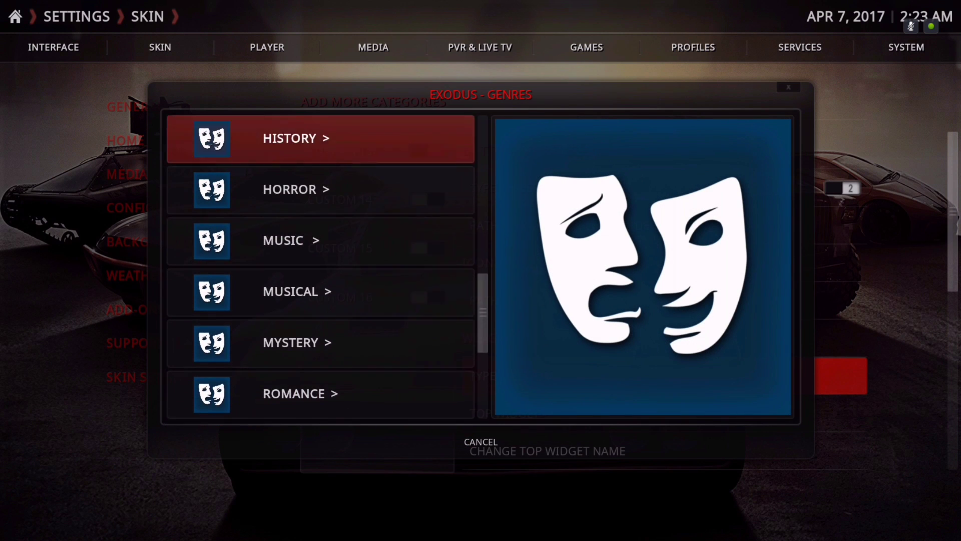
key(Down)
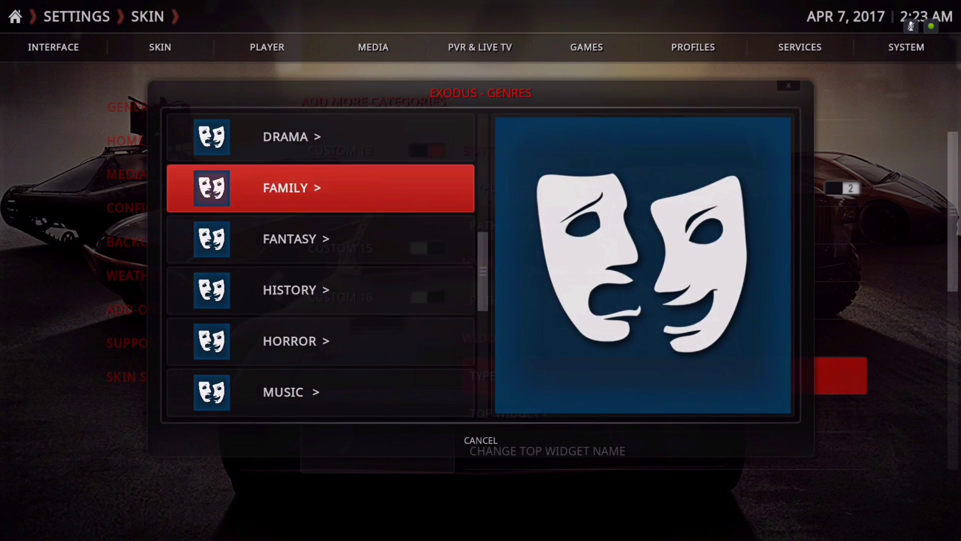
key(Return)
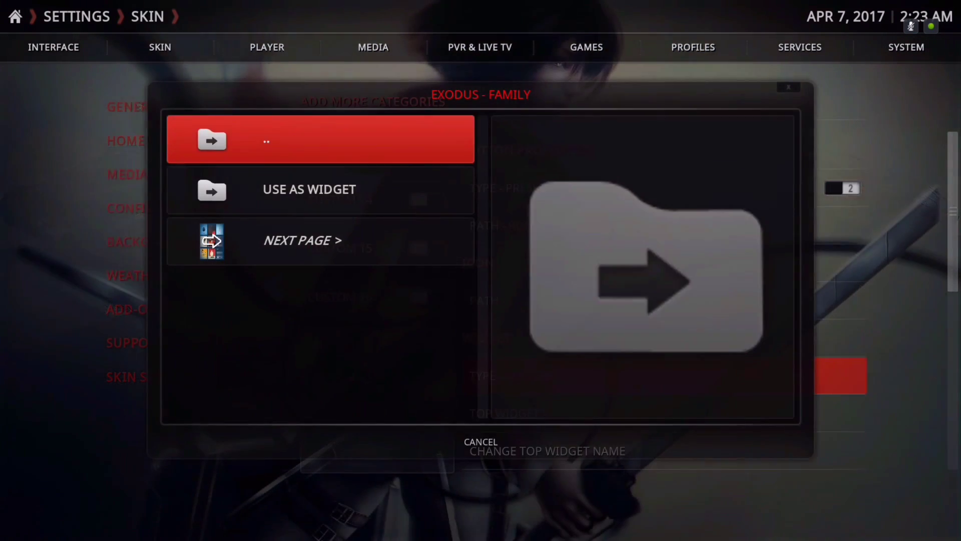
key(Down)
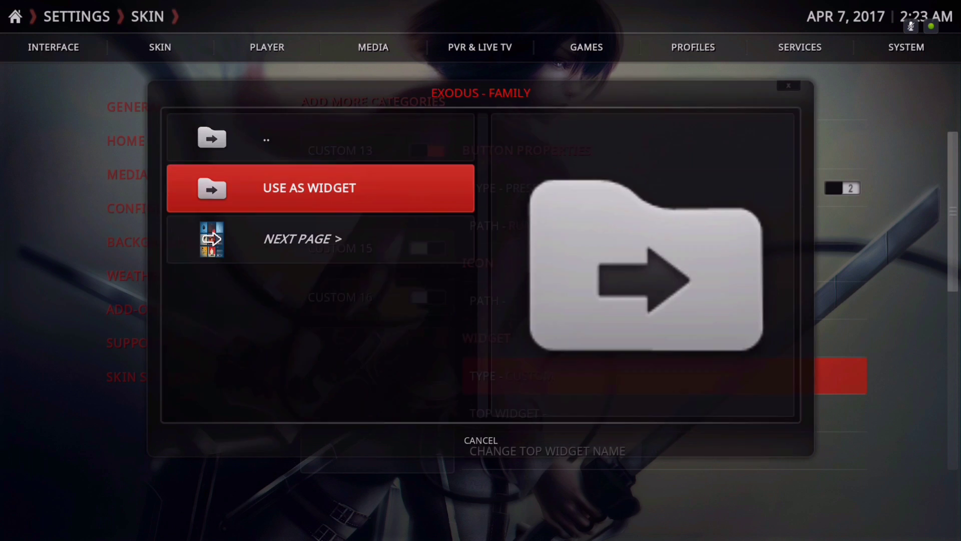
key(Return)
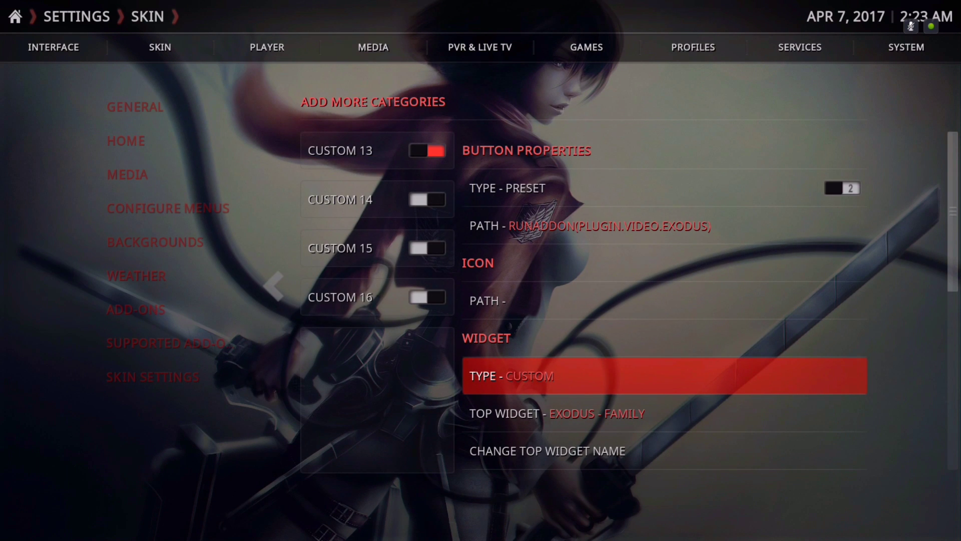
Step: Scroll through Custom 13's top and bottom widget settings
key(Down)
key(Down)
key(Down)
key(Down)
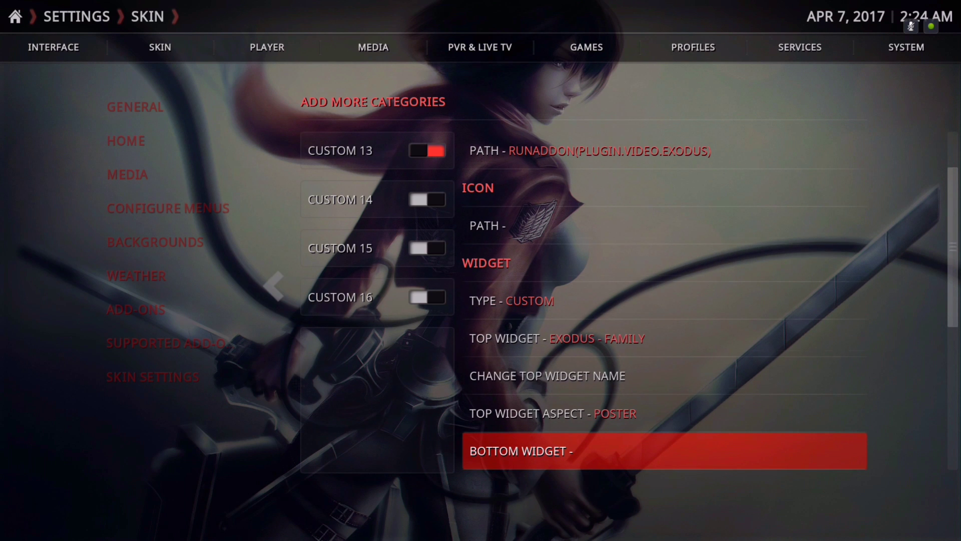
key(Down)
key(Up)
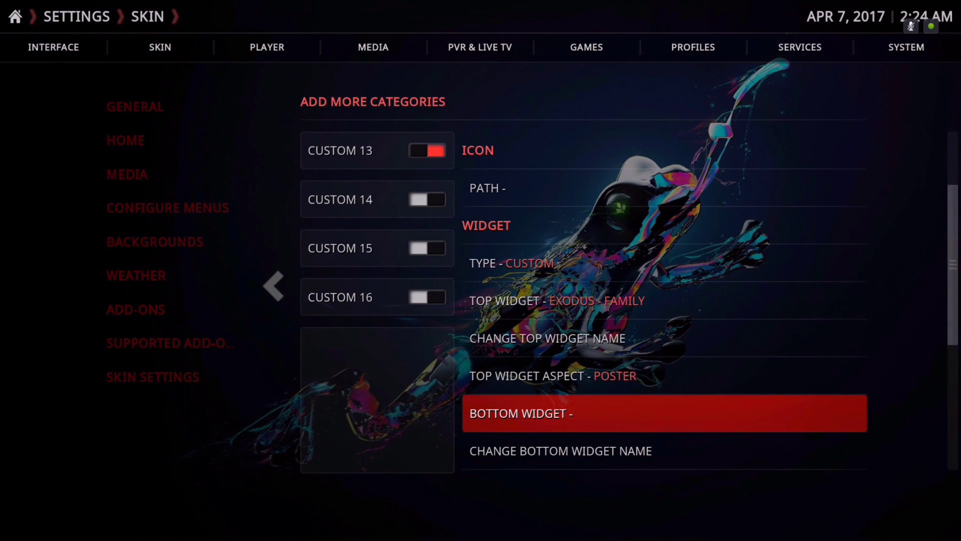
key(Up)
key(Up)
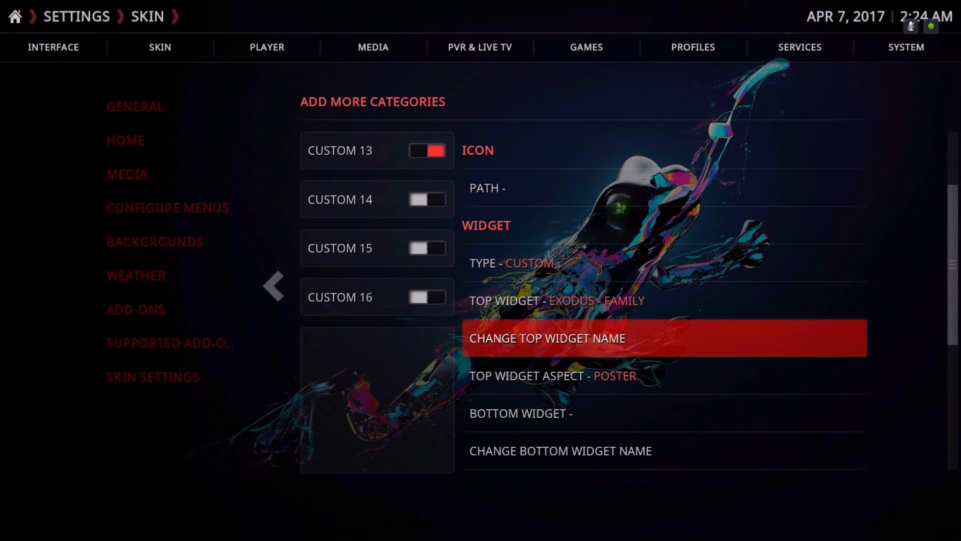
key(Down)
key(Down)
key(Up)
key(Up)
key(Up)
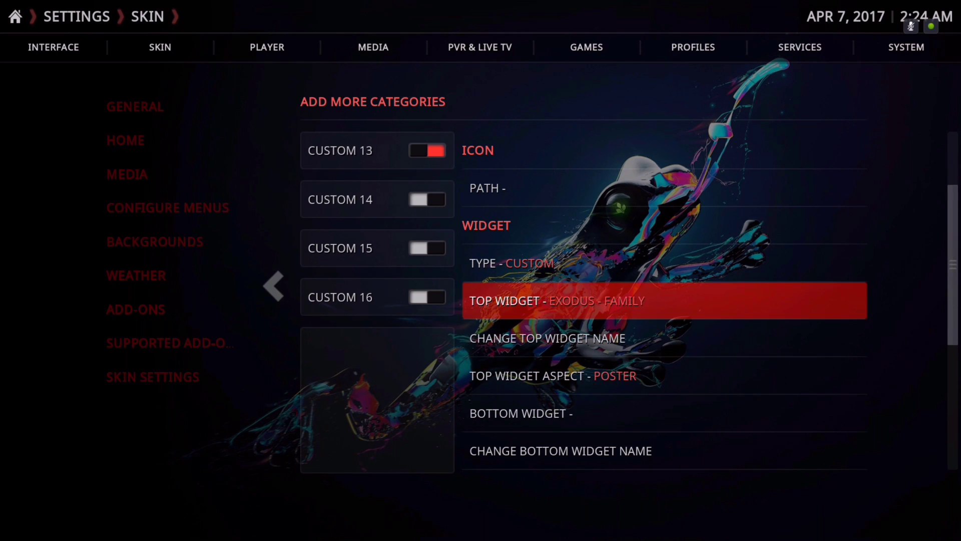
key(Down)
key(Down)
key(Down)
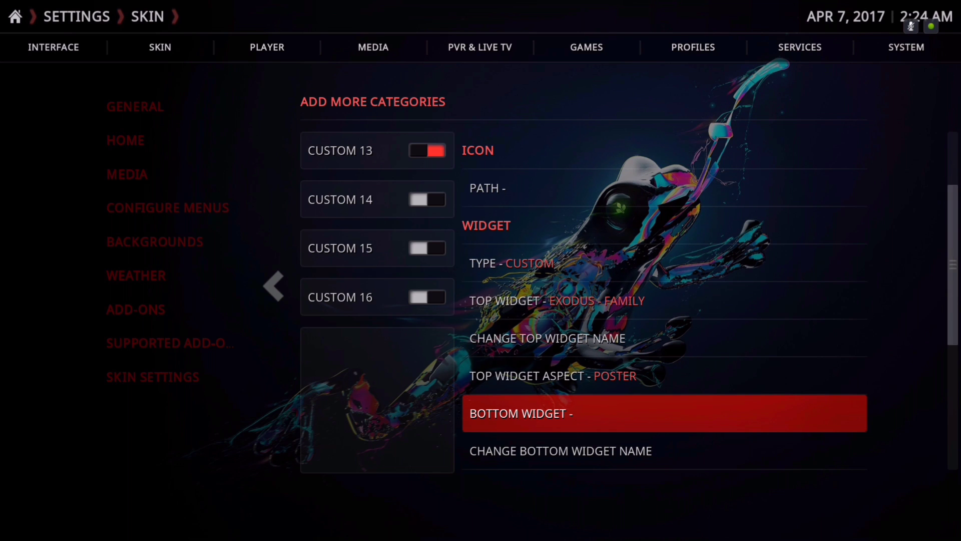
key(Down)
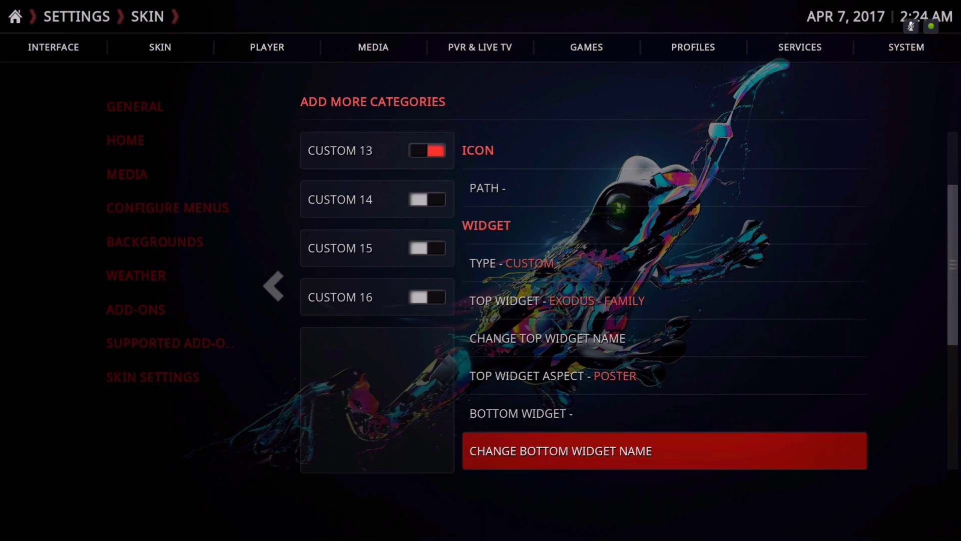
Step: Open the image browser for the Category Images NO FOCUS setting
key(Down)
key(Down)
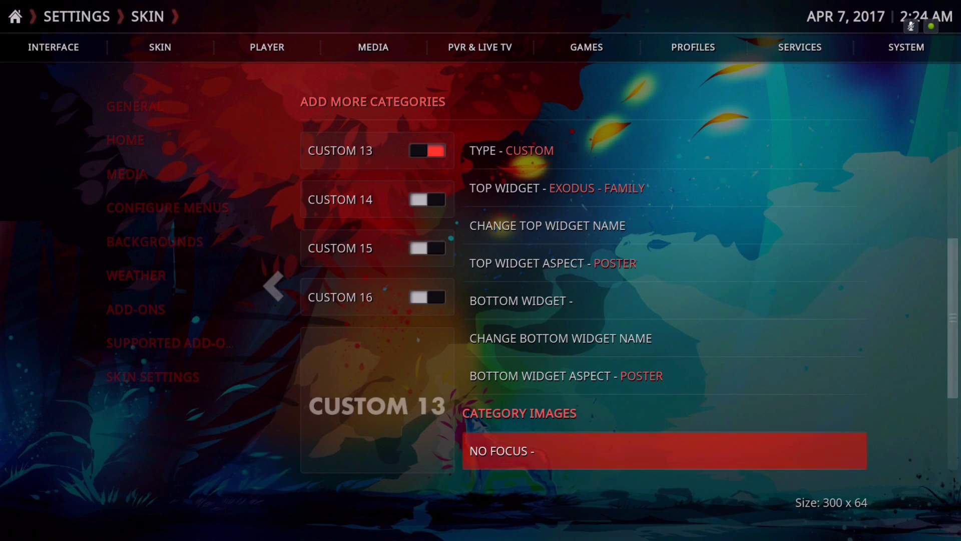
key(Up)
key(Down)
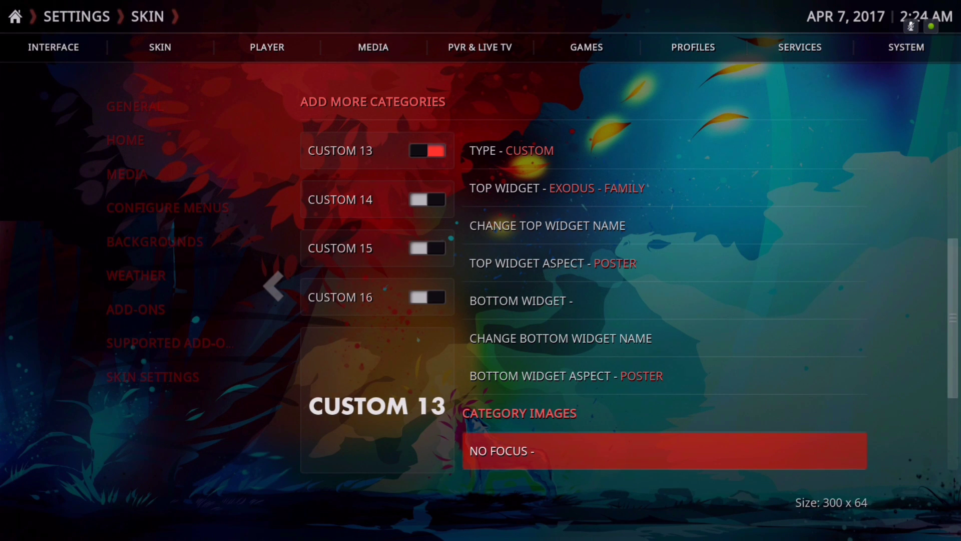
key(Up)
key(Down)
key(Down)
key(Up)
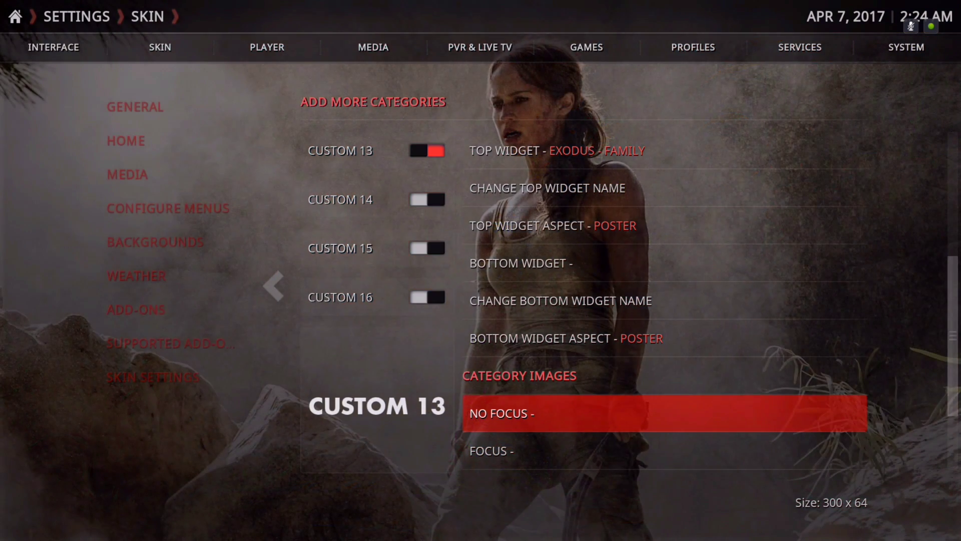
key(Return)
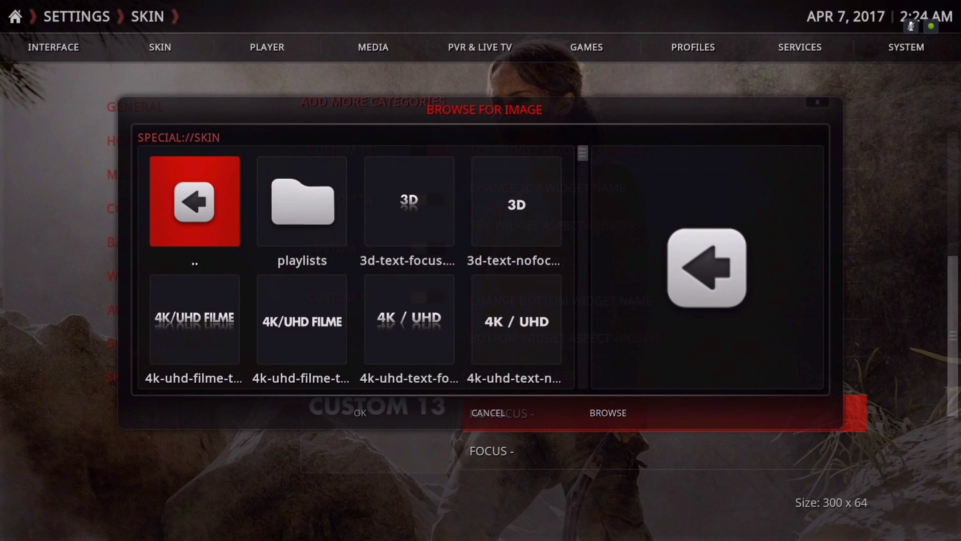
Step: Back out of the image browser, then reopen it for the NO FOCUS image
key(Return)
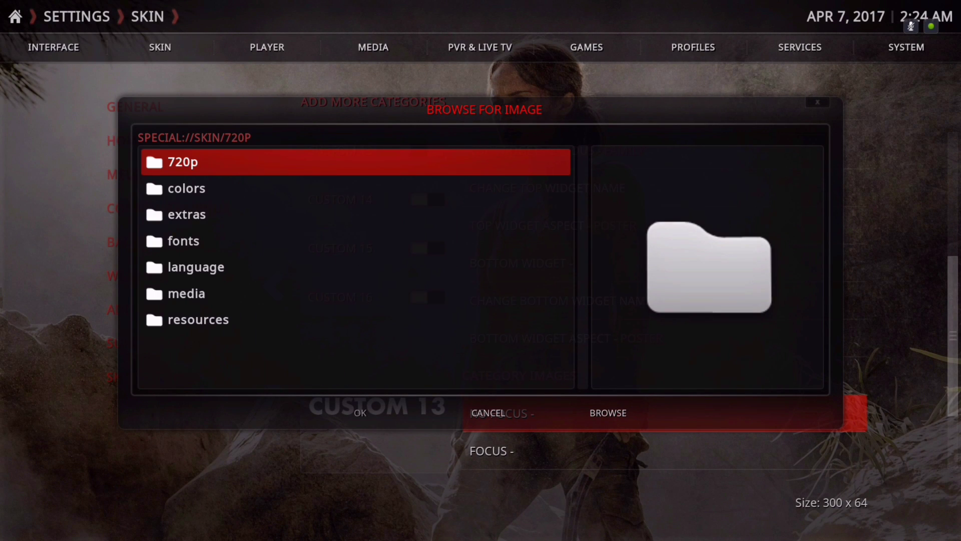
key(BackSpace)
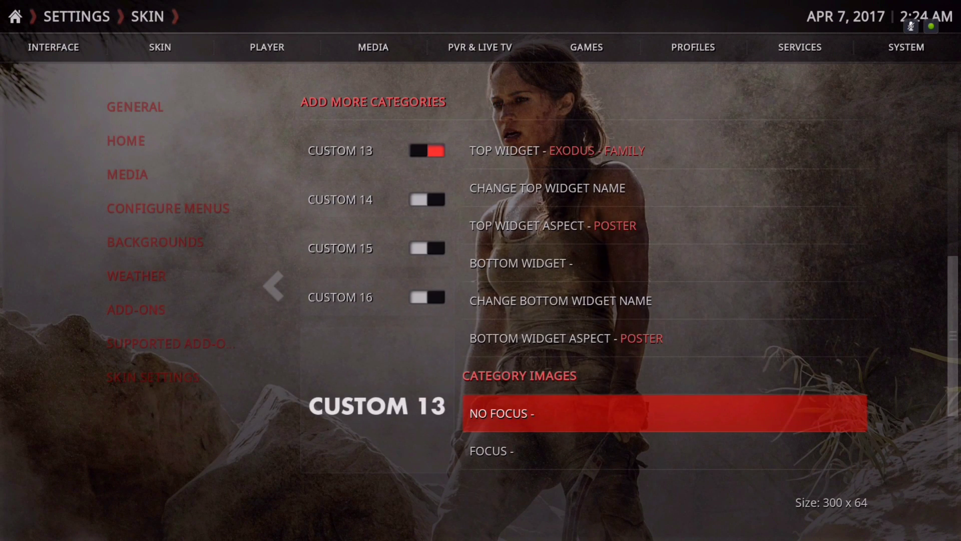
key(Down)
key(Up)
key(Down)
key(Up)
key(Down)
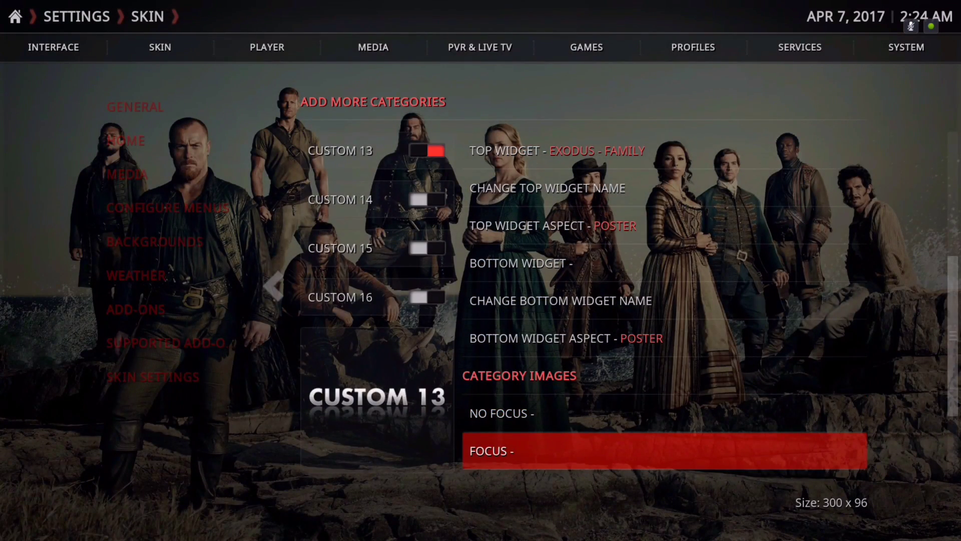
key(Up)
key(Down)
key(Up)
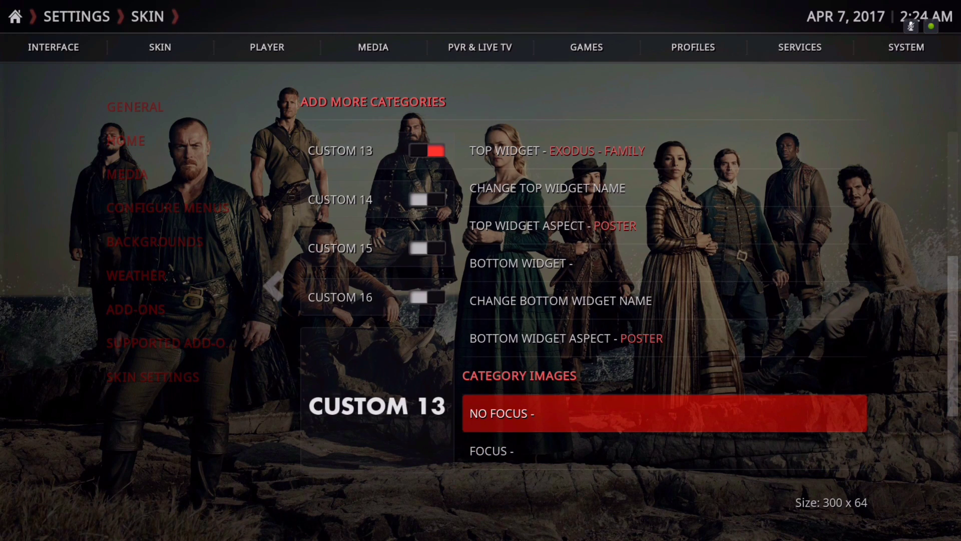
key(Return)
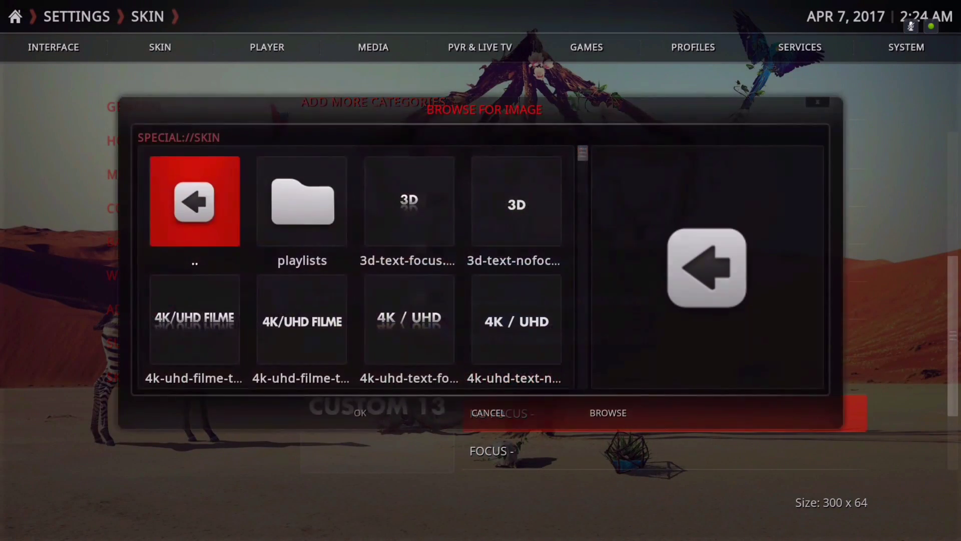
Step: Assign boxee-text-nofocus.png as Custom 13's NO FOCUS image
key(Right)
key(Right)
key(Right)
key(Down)
key(Down)
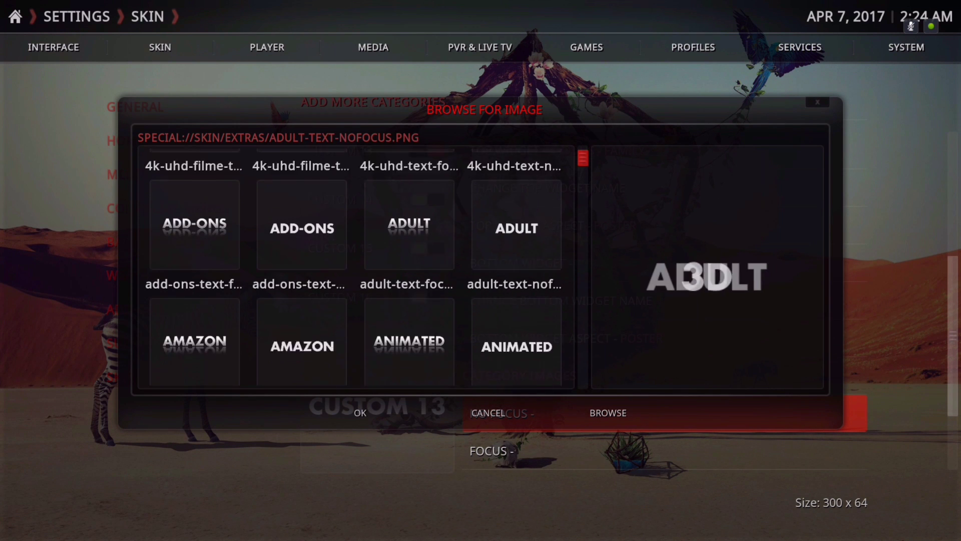
key(Down)
key(Down)
key(Down)
key(Down)
key(Down)
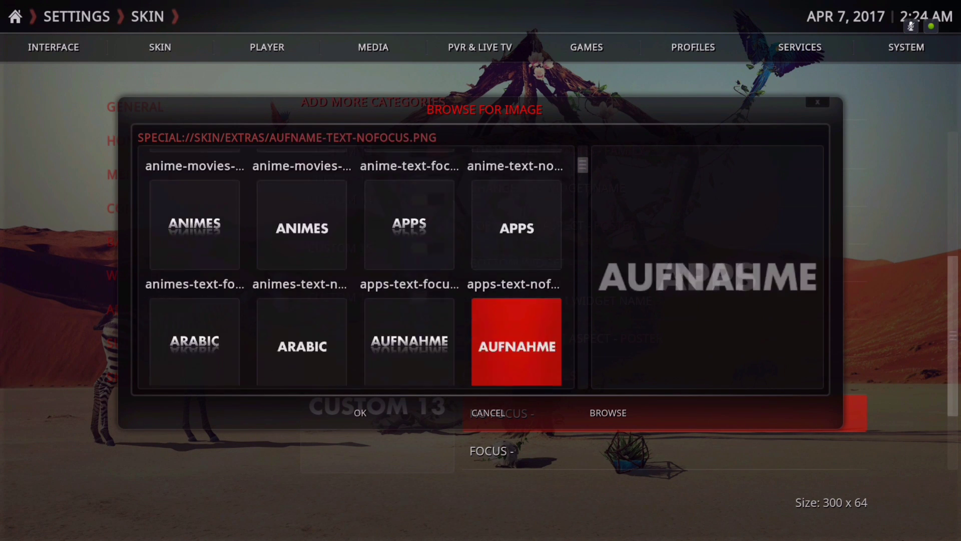
key(Down)
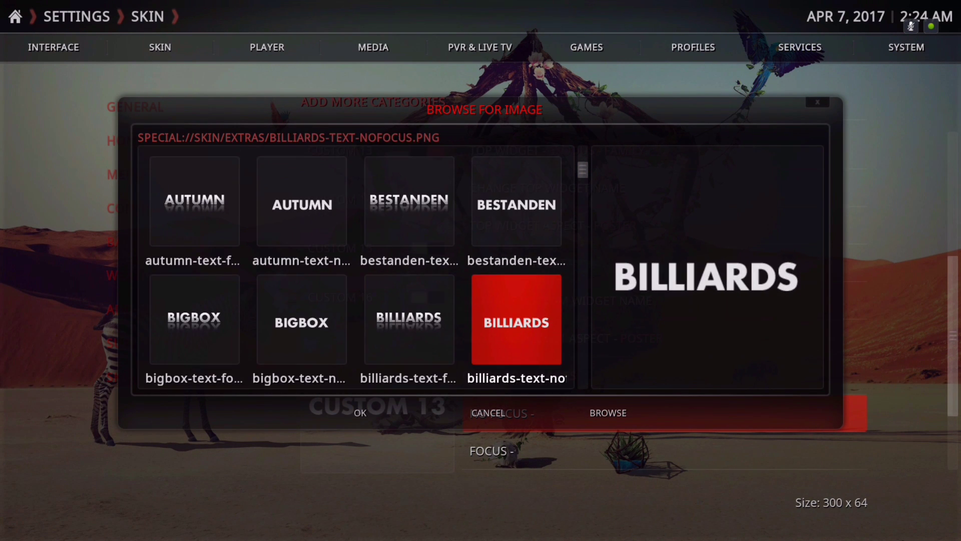
key(Left)
key(Left)
key(Down)
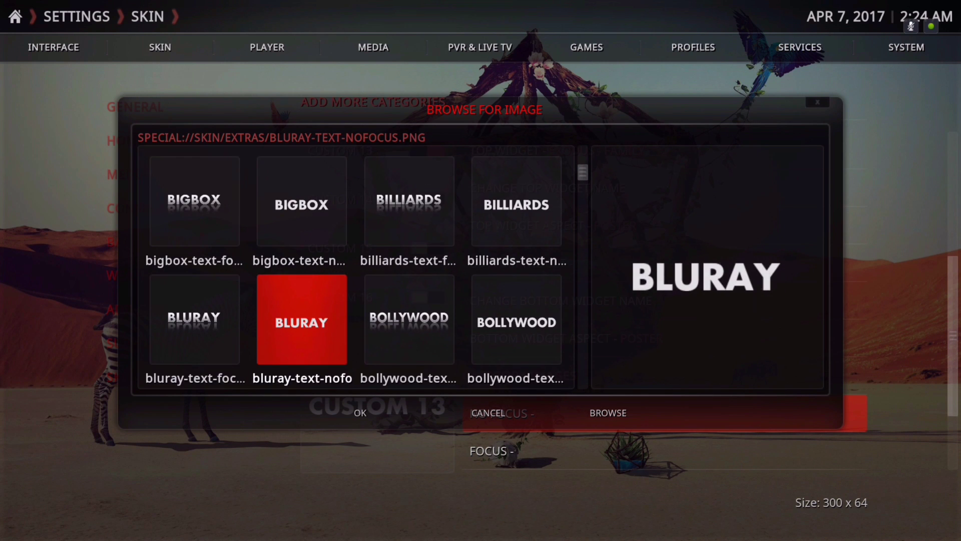
key(Down)
key(Right)
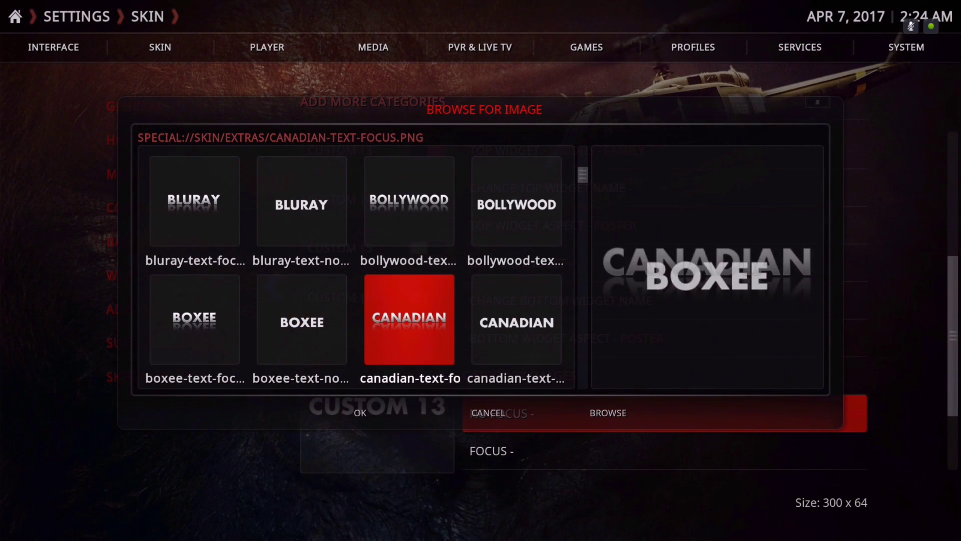
key(Left)
key(Return)
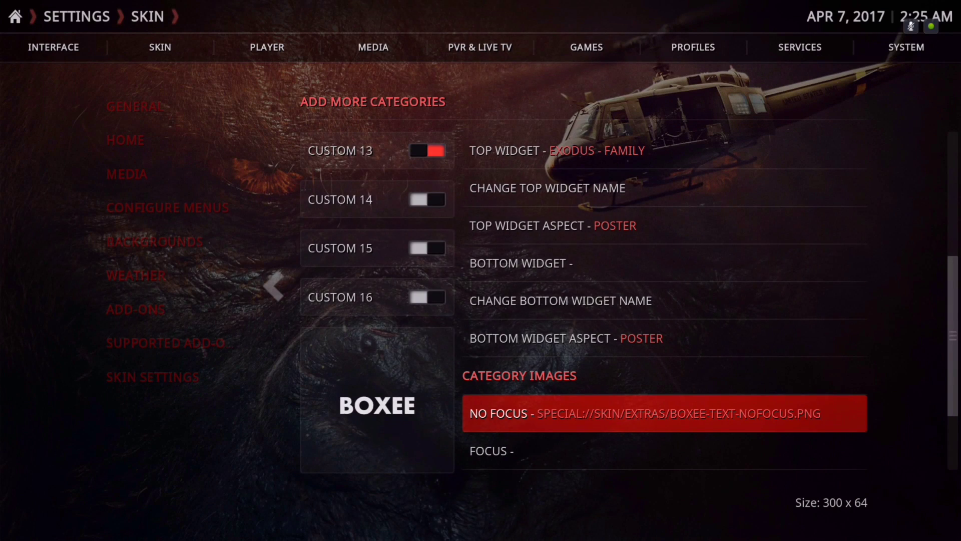
Step: Browse for the FOCUS image, mistakenly assigning bigbox-text-focus.png
key(Down)
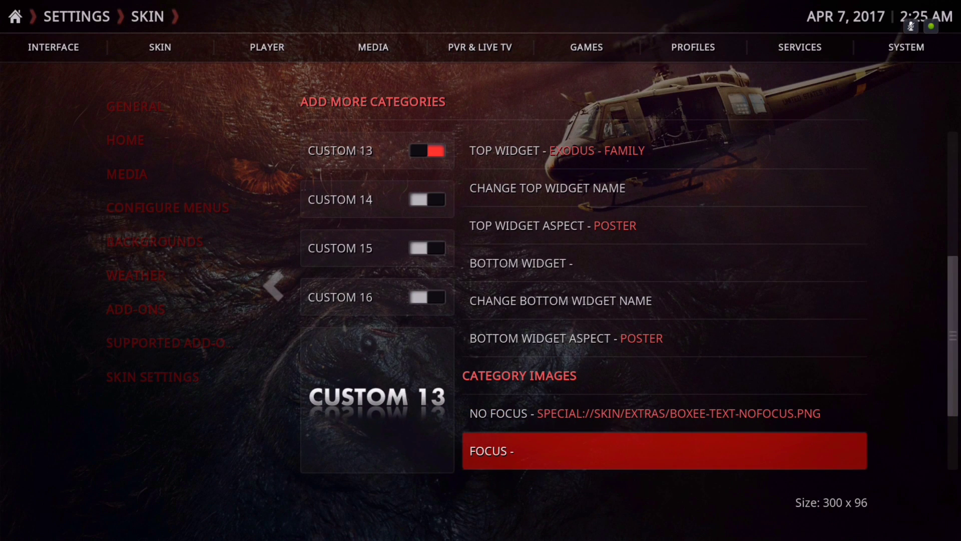
key(Return)
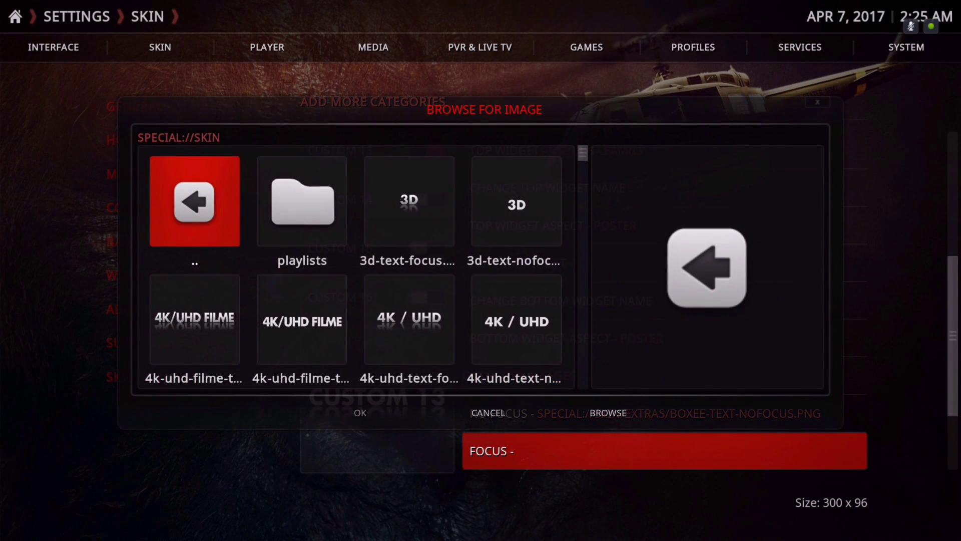
key(Right)
key(Right)
key(Right)
key(Down)
key(Down)
key(Down)
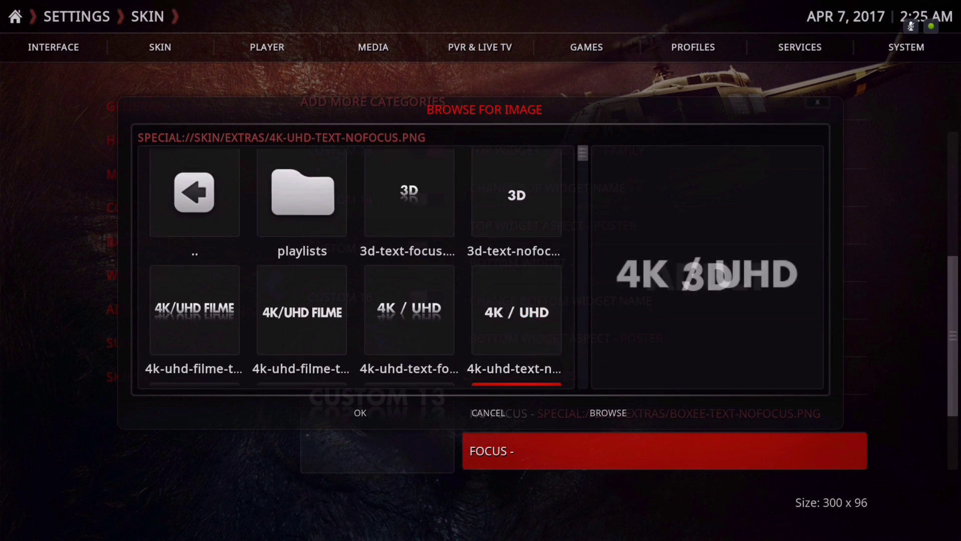
key(Down)
key(Down)
key(Down)
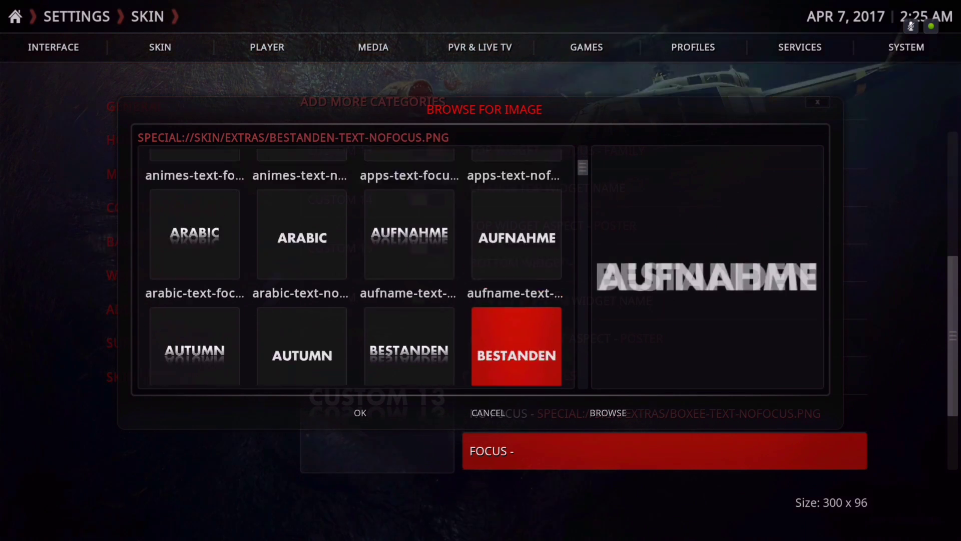
key(Down)
key(Down)
key(Up)
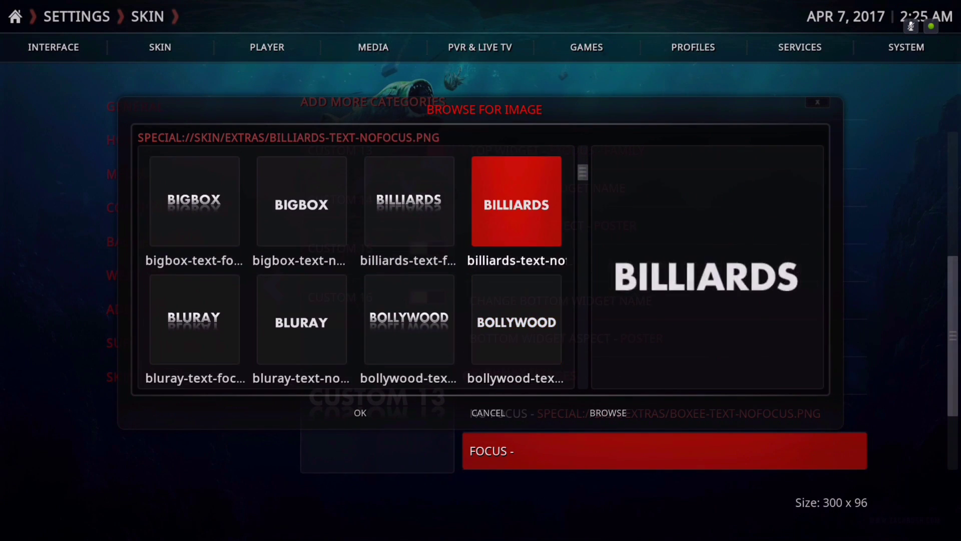
key(Left)
key(Left)
key(Left)
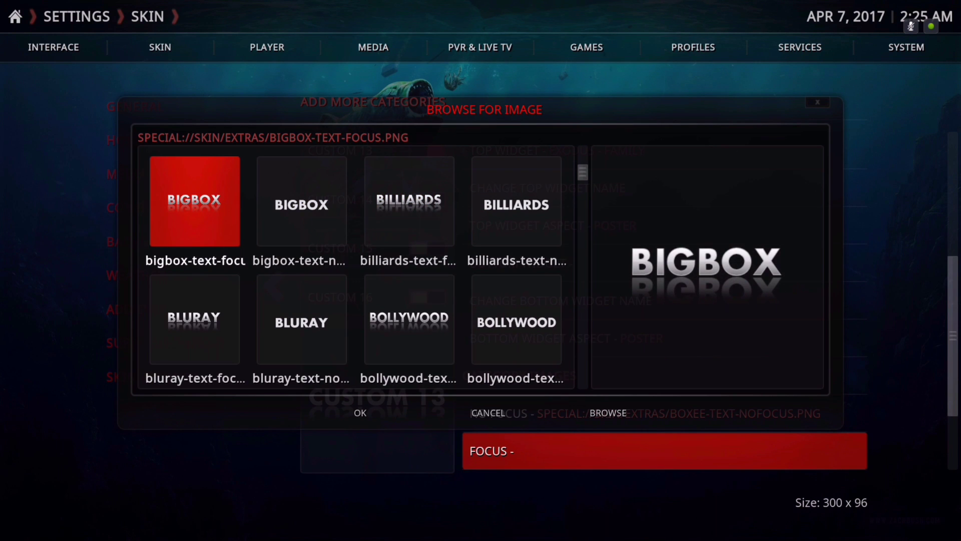
key(Return)
Step: Replace the FOCUS image with boxee-text-focus.png
key(Up)
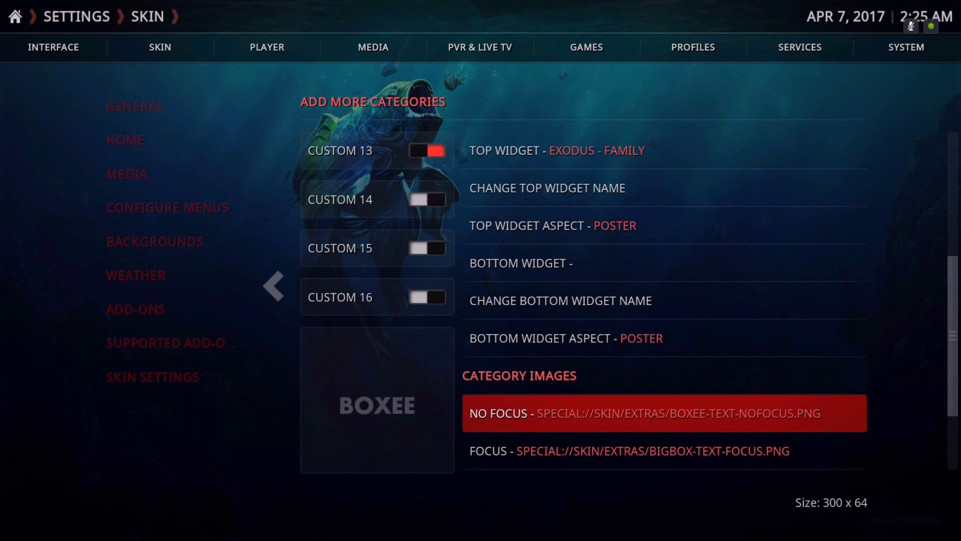
key(Down)
key(Return)
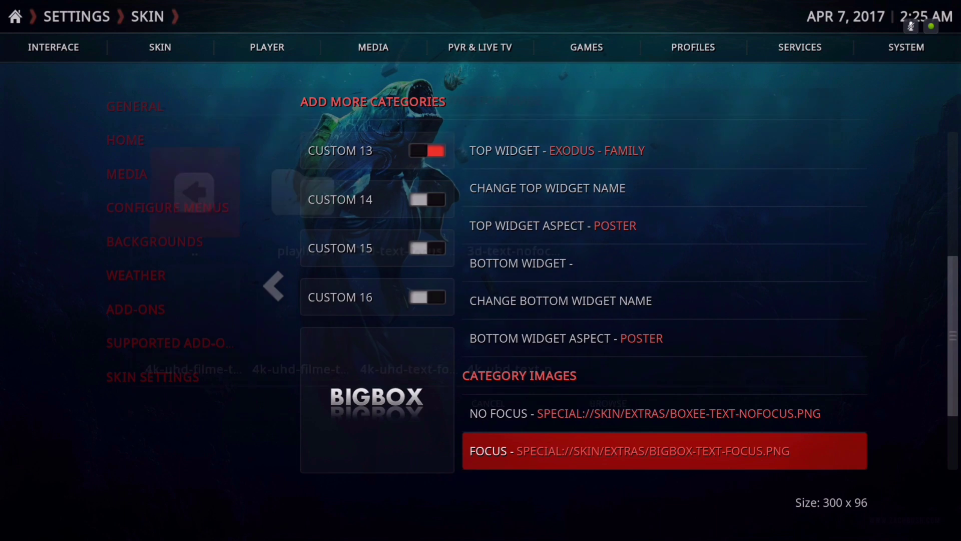
key(Down)
key(Down)
key(Down)
key(Down)
key(Down)
key(Down)
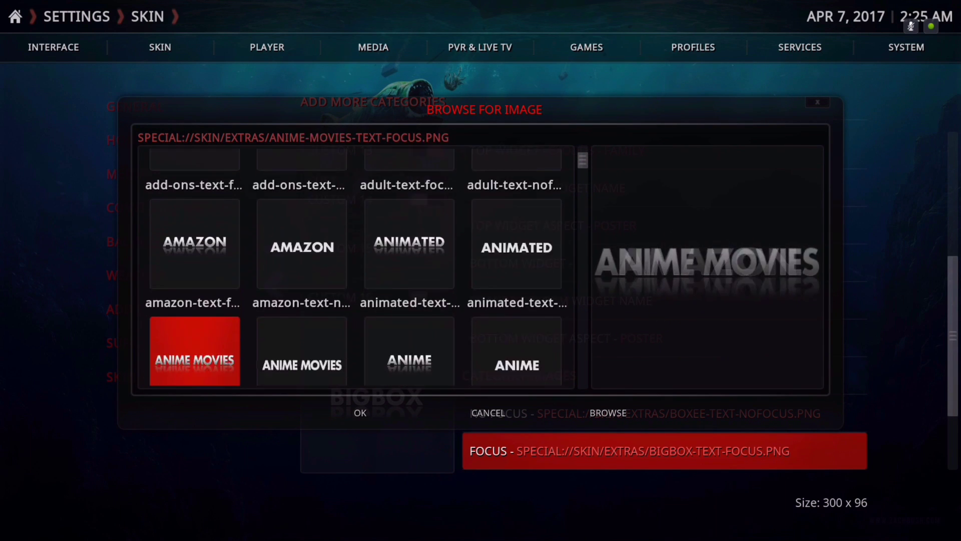
key(Down)
key(Down)
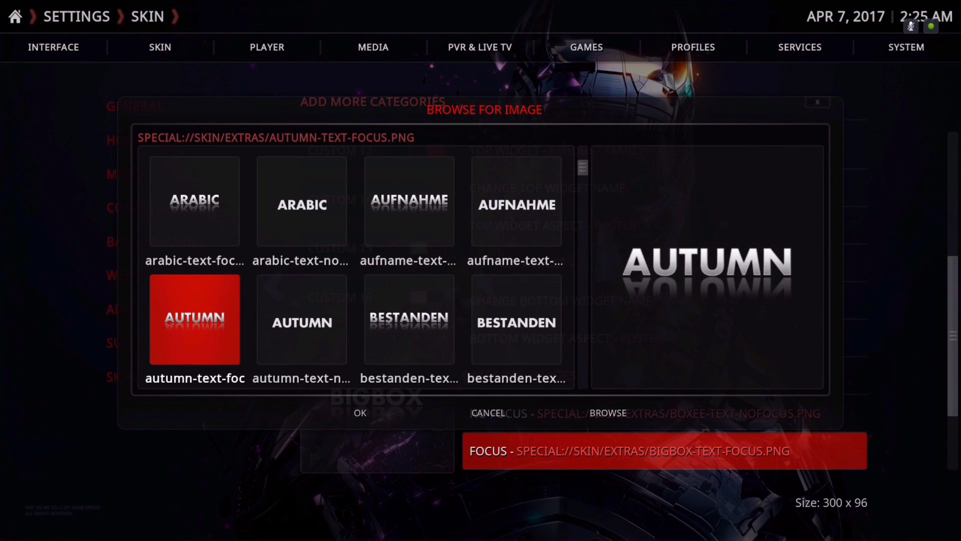
key(Down)
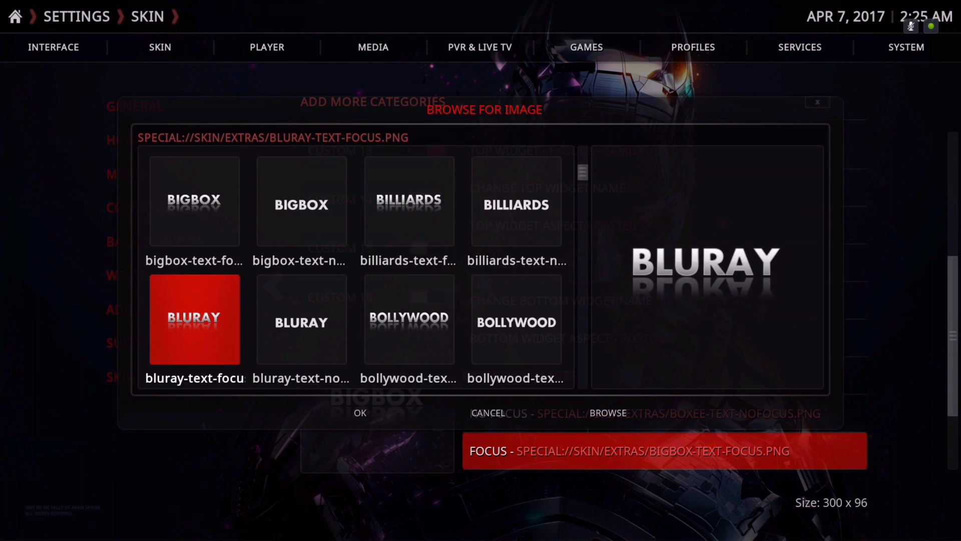
key(Down)
key(Right)
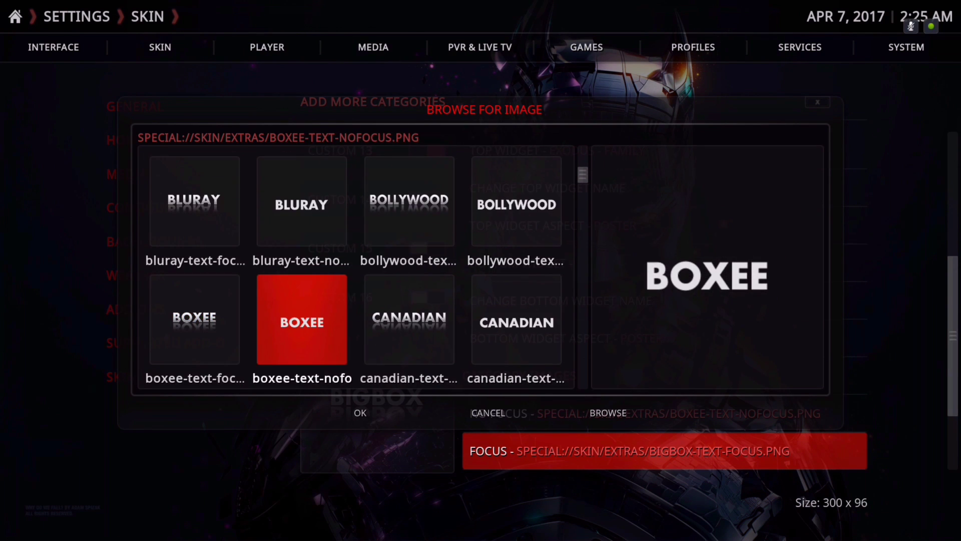
key(Left)
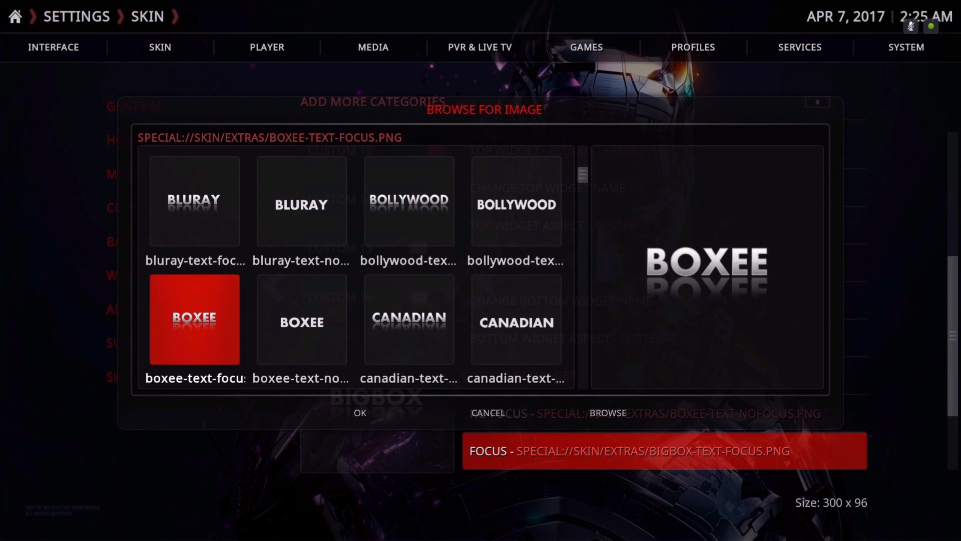
key(Right)
key(Left)
key(Return)
Step: Check both category images, then exit skin settings back to Settings > Interface
key(Up)
key(Down)
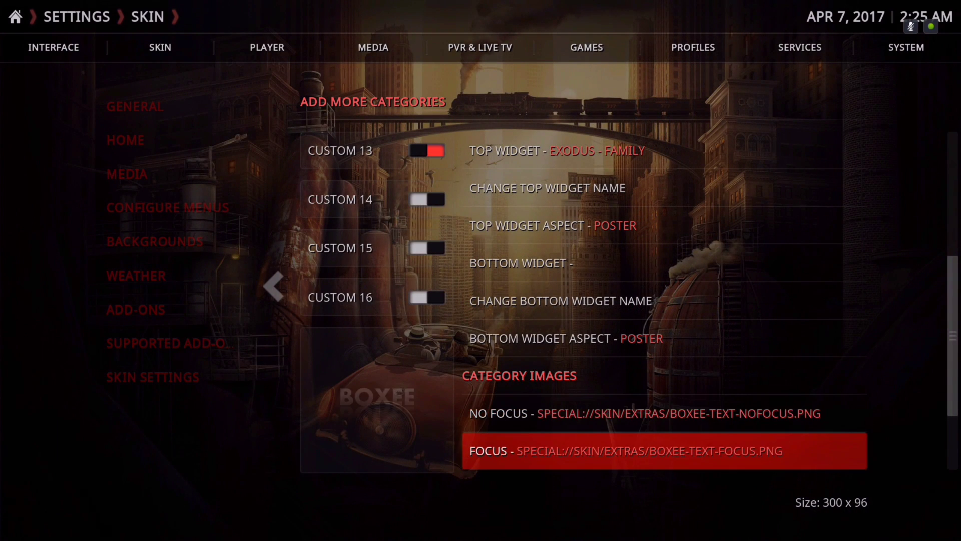
key(Up)
key(Down)
key(Up)
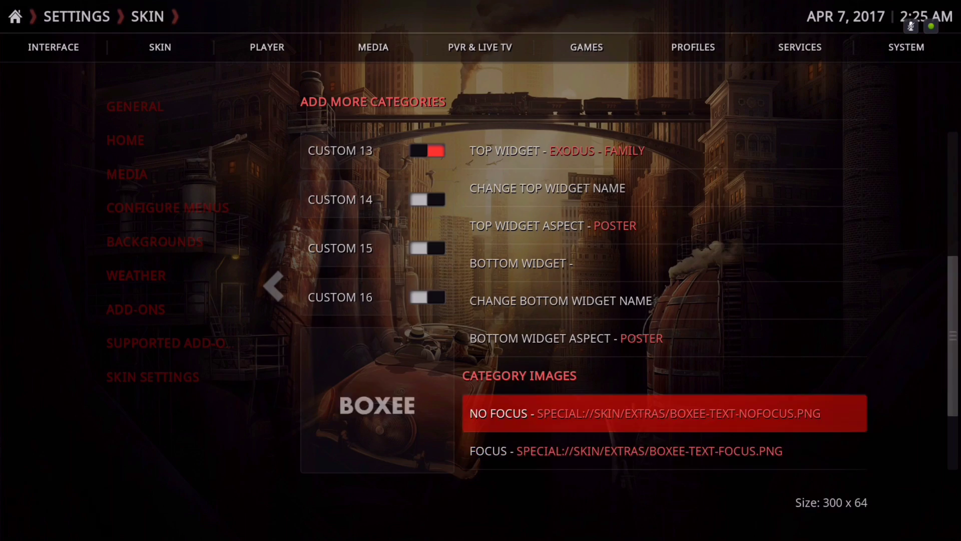
key(Down)
key(Down)
key(Down)
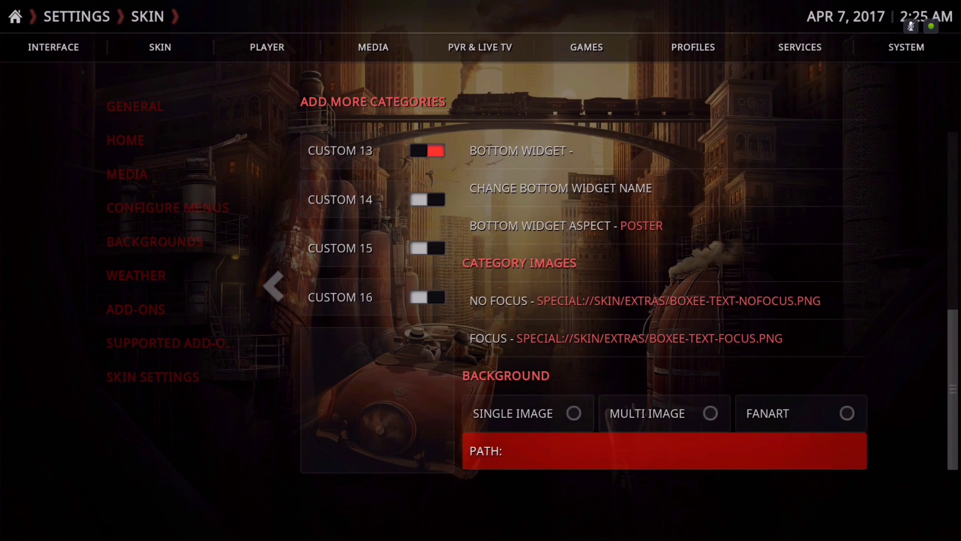
key(Escape)
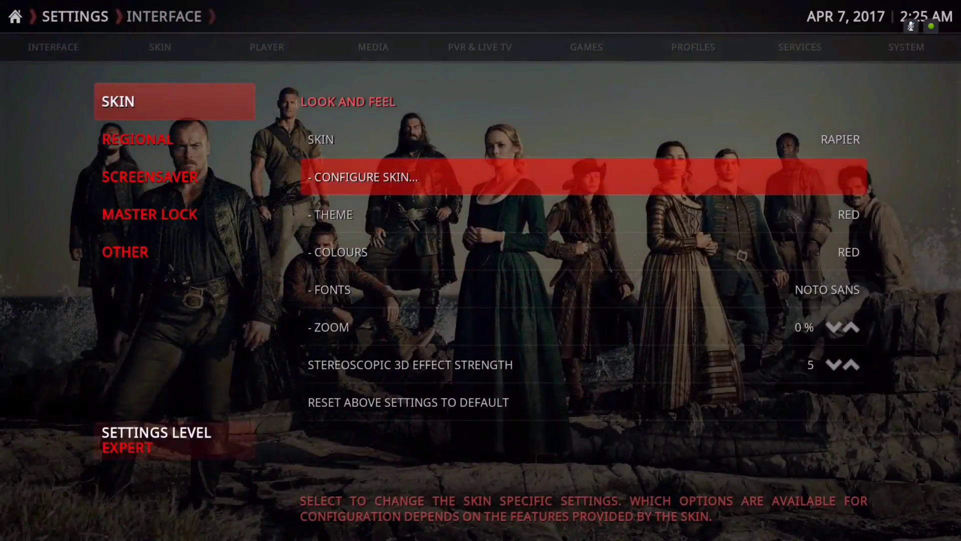
Step: Return to the Kodi home screen and find BOXEE between CINEMA and WEATHER
key(Escape)
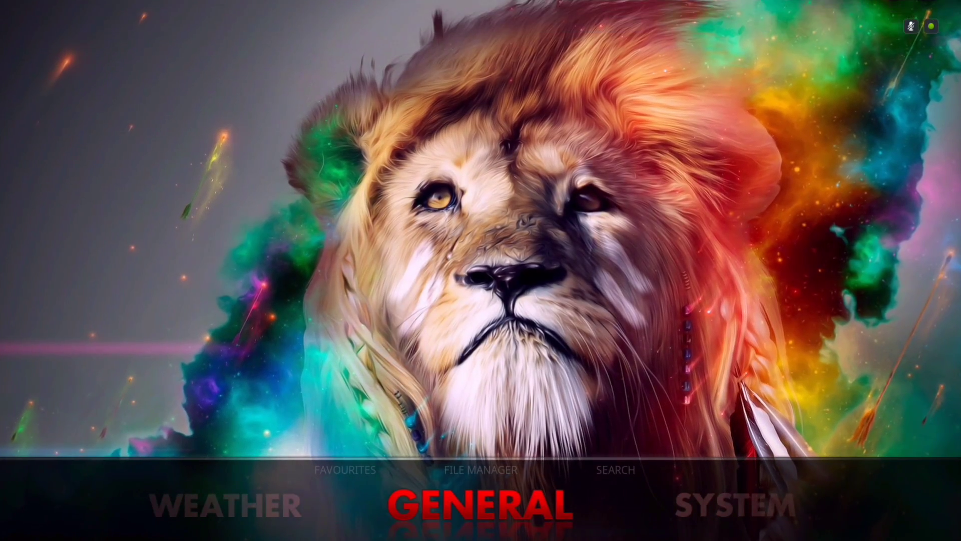
key(Left)
key(Left)
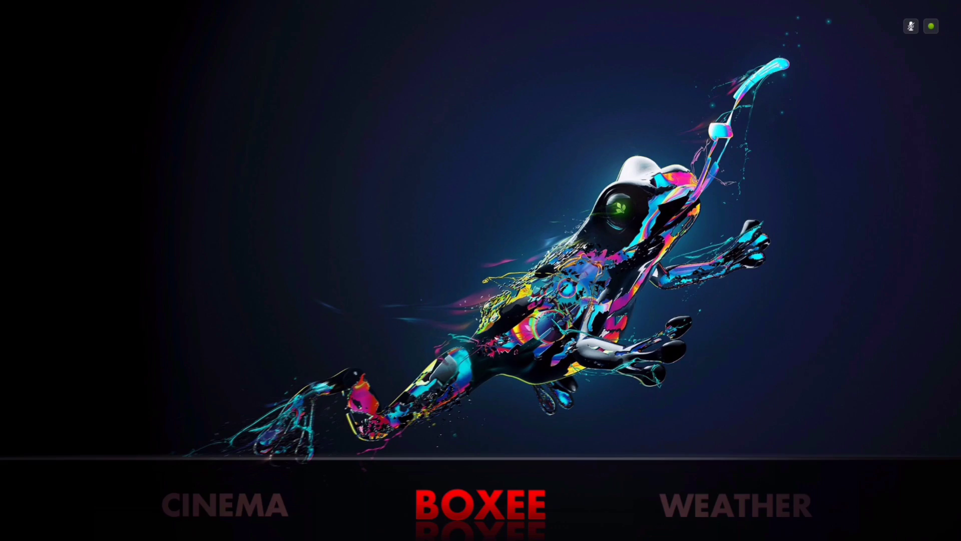
key(Left)
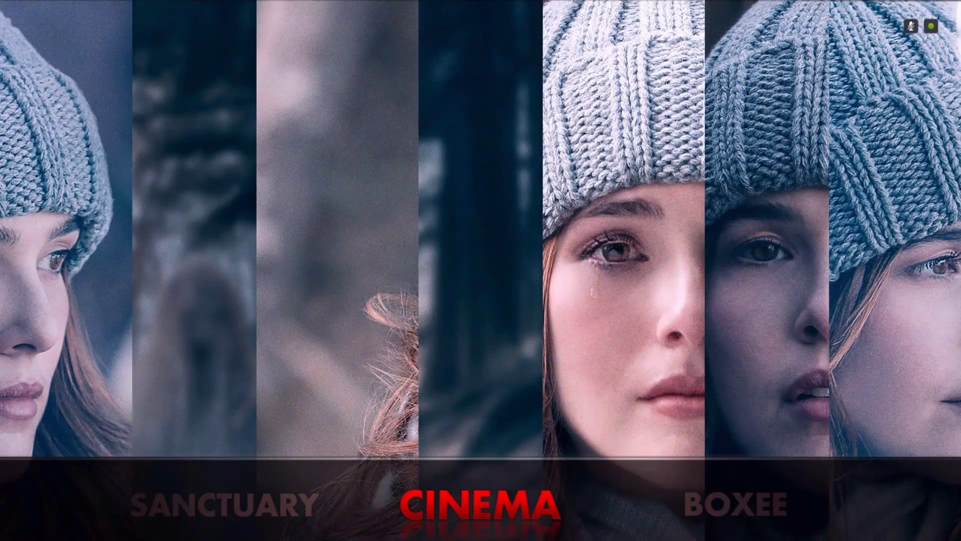
key(Right)
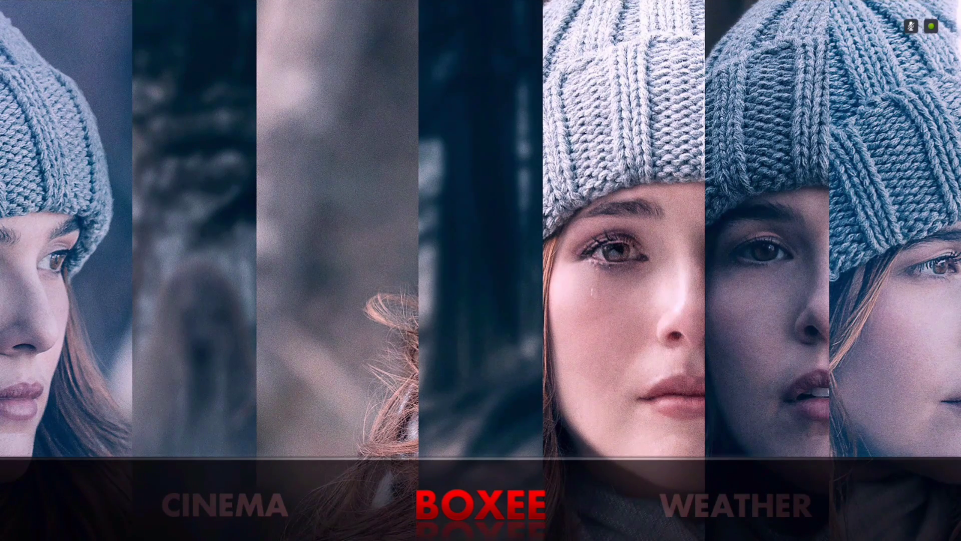
key(Right)
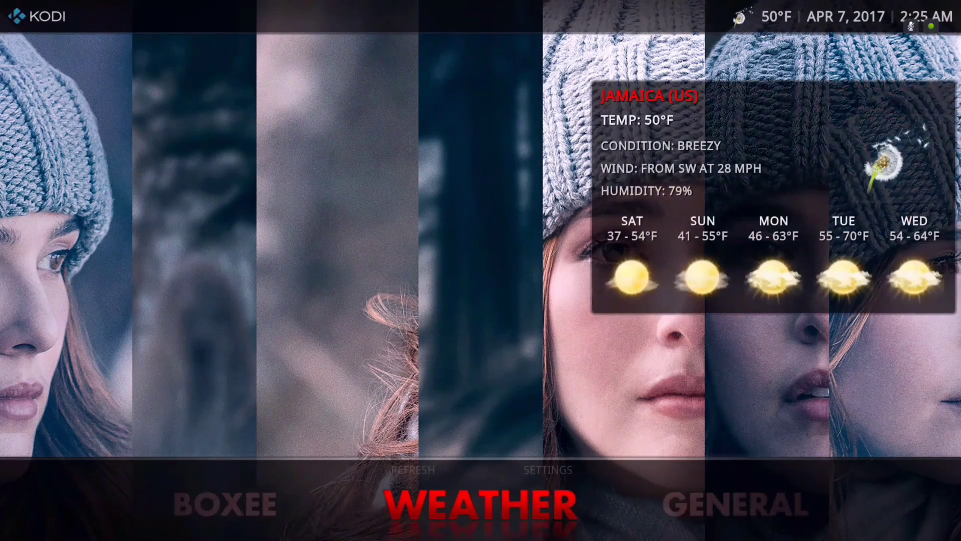
key(Right)
key(Right)
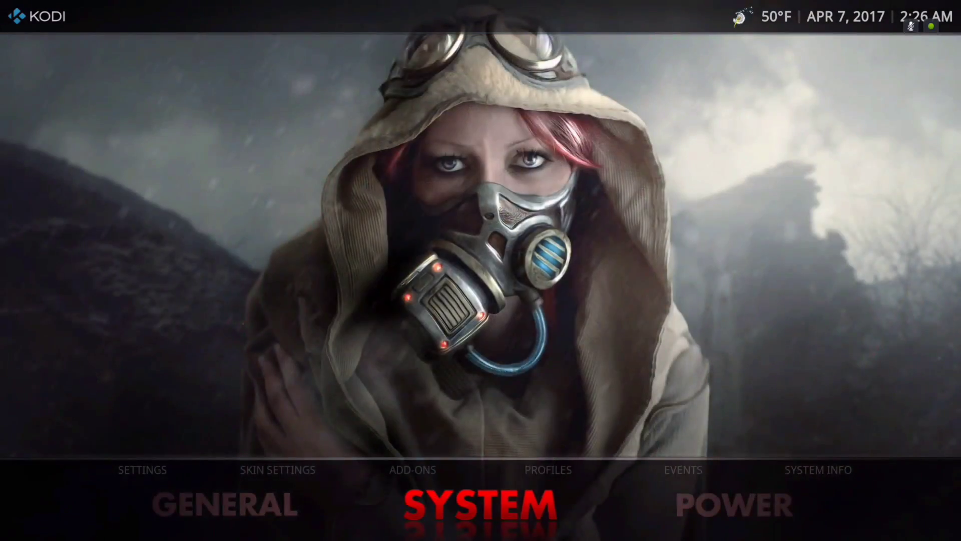
key(Left)
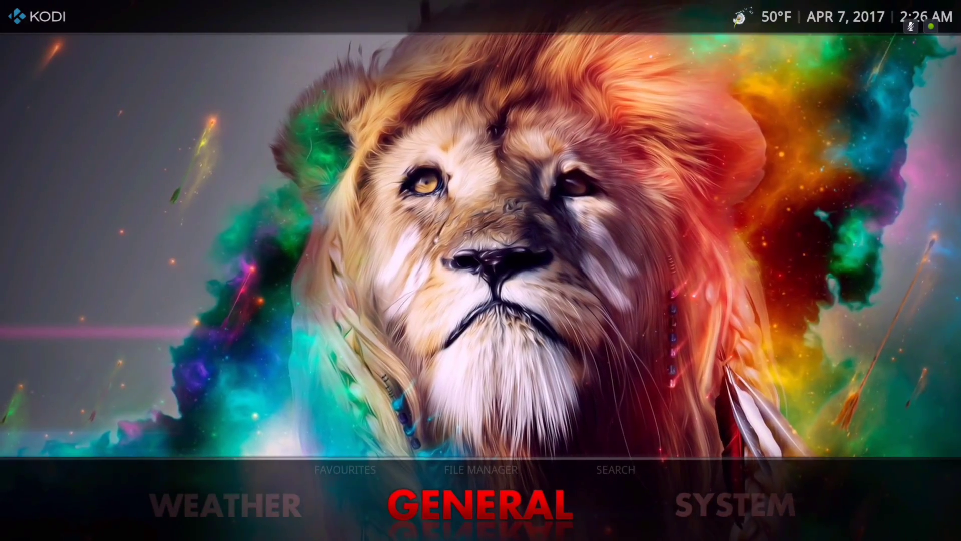
Step: Scroll right through VIDEOS, MOVIES, TV SHOWS, BIGBOX, FILMS HD, MY CAVE and STREAMING round to BOXEE
key(Right)
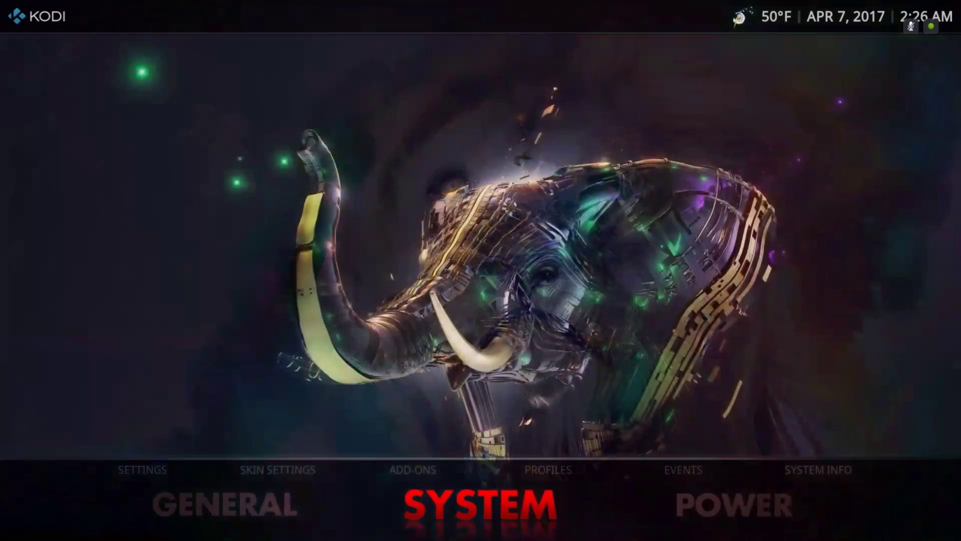
key(Right)
key(Right)
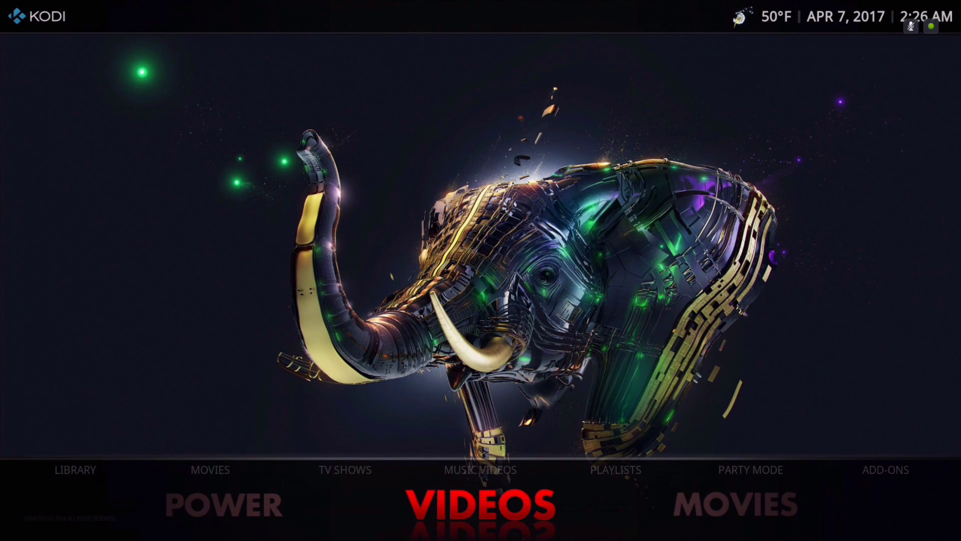
key(Right)
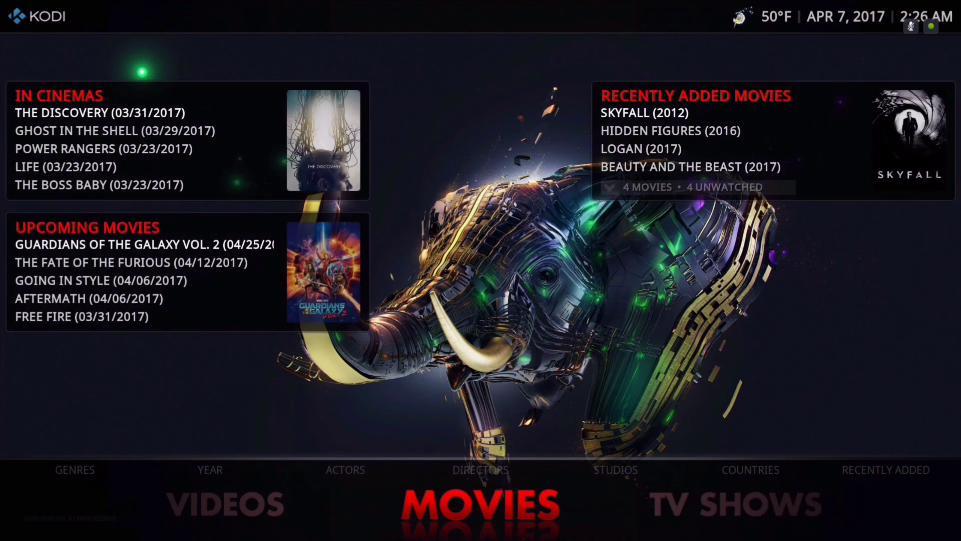
key(Right)
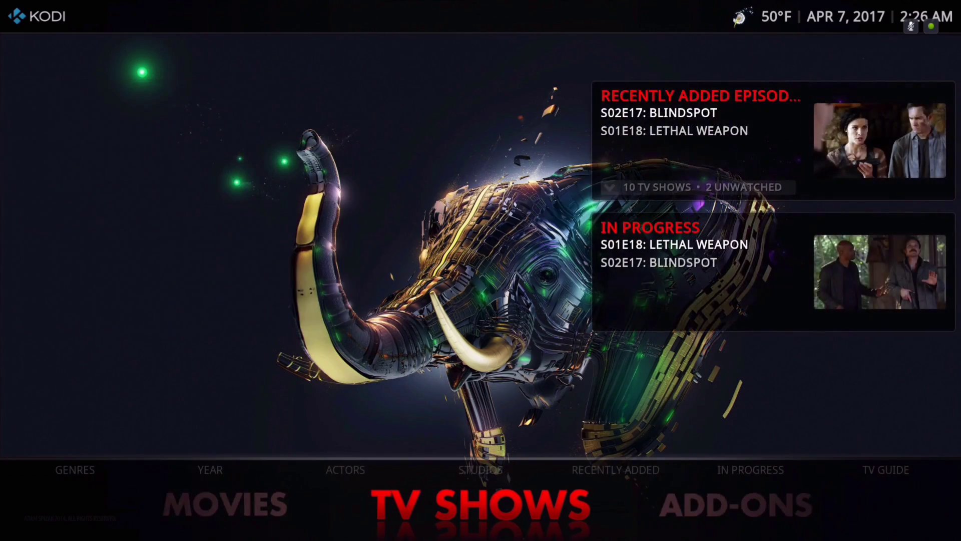
key(Right)
key(Right)
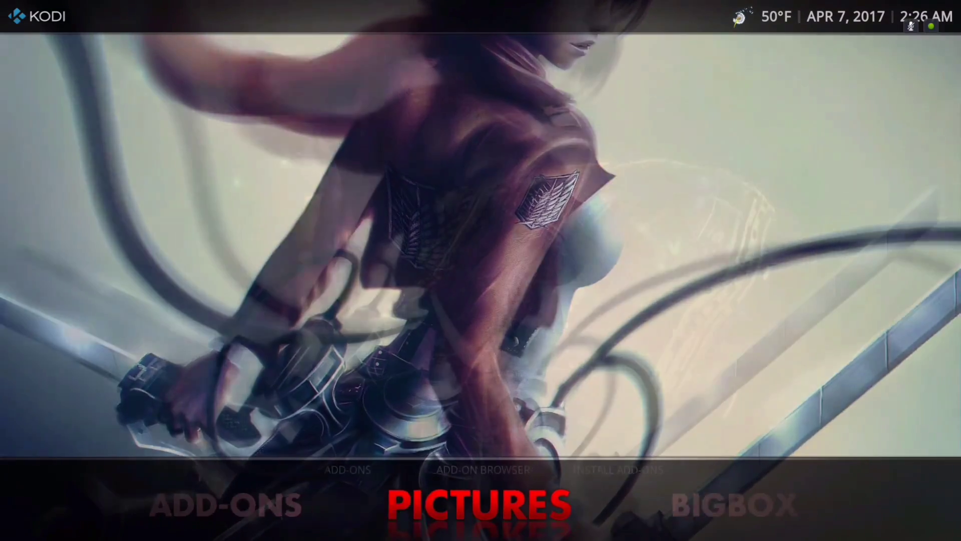
key(Right)
key(Right)
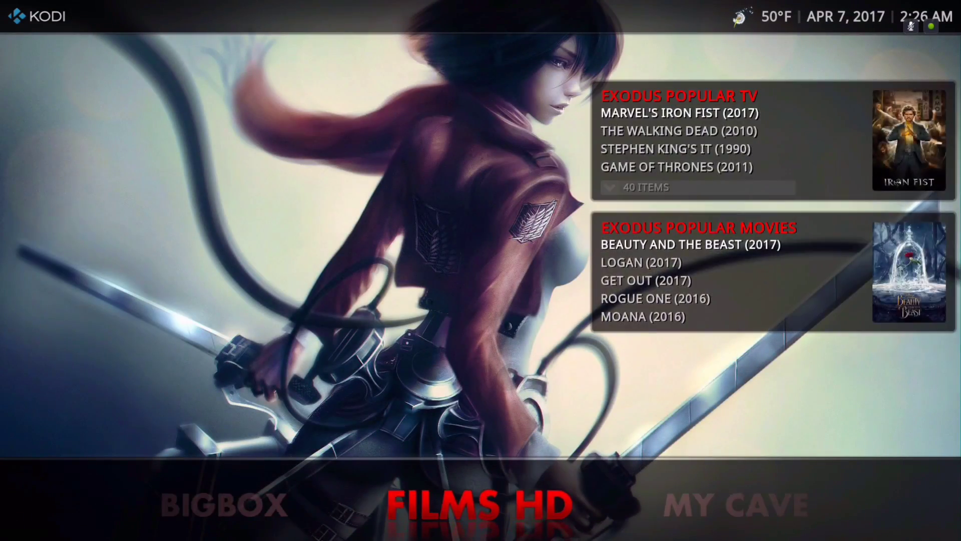
key(Right)
key(Right)
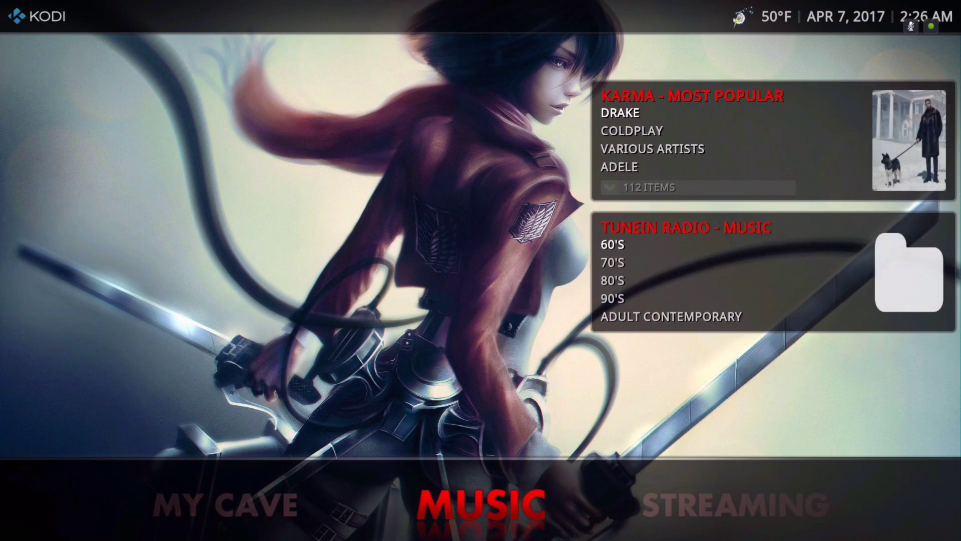
key(Right)
key(Right)
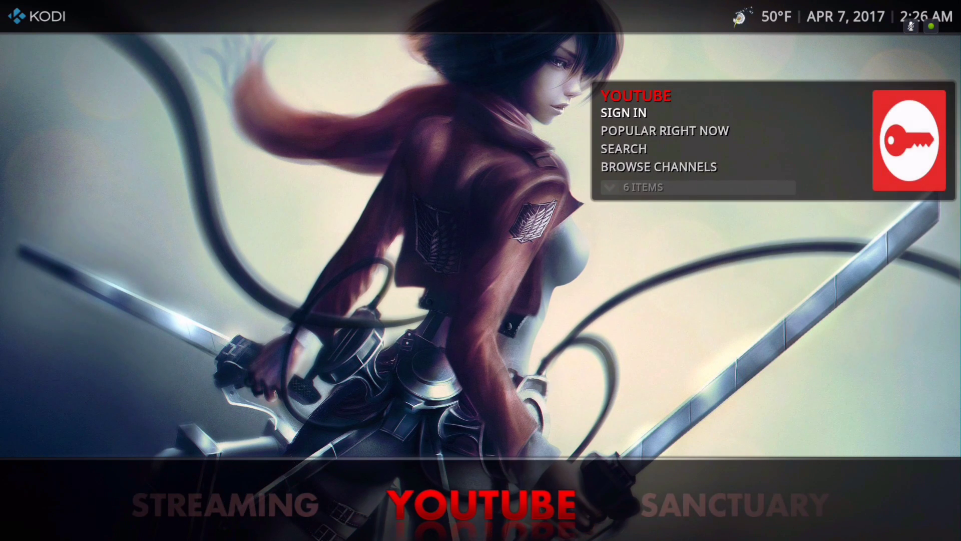
key(Right)
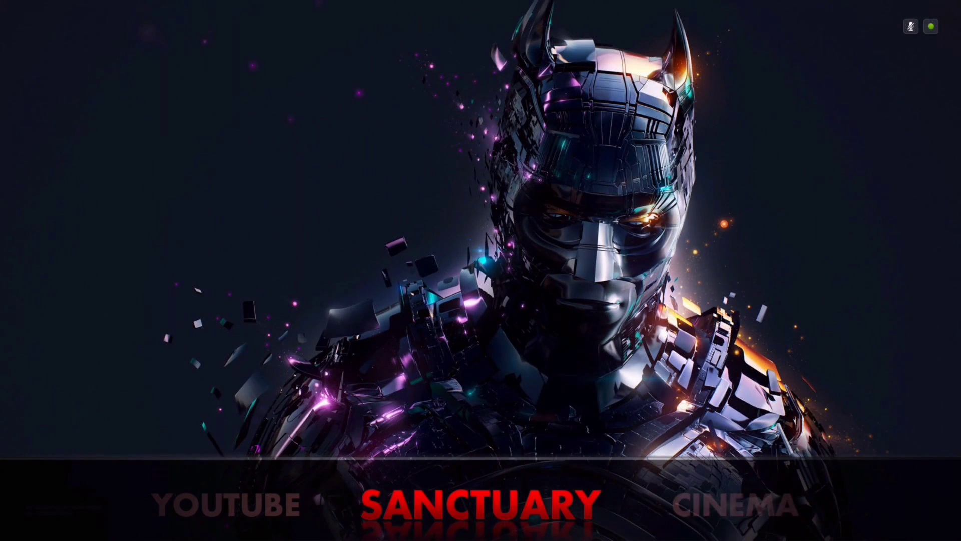
key(Right)
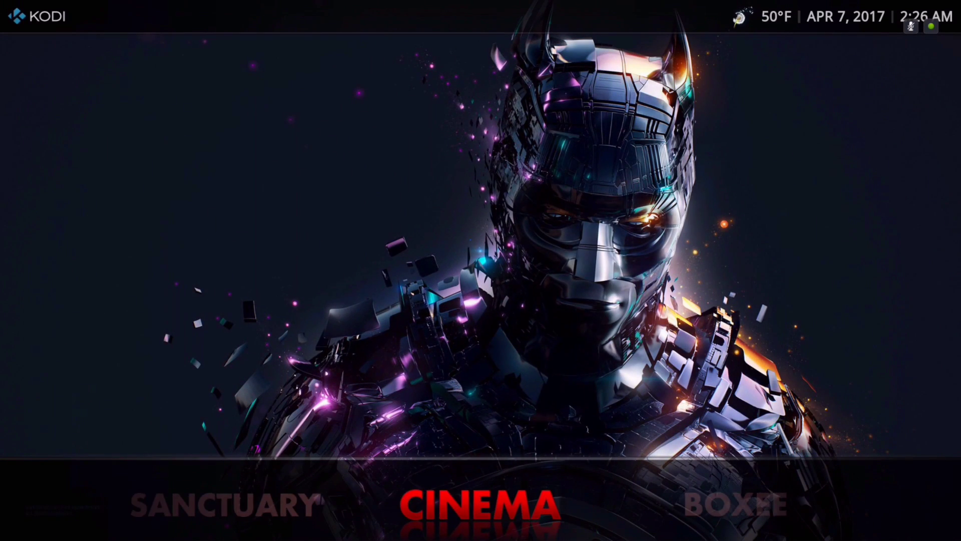
key(Right)
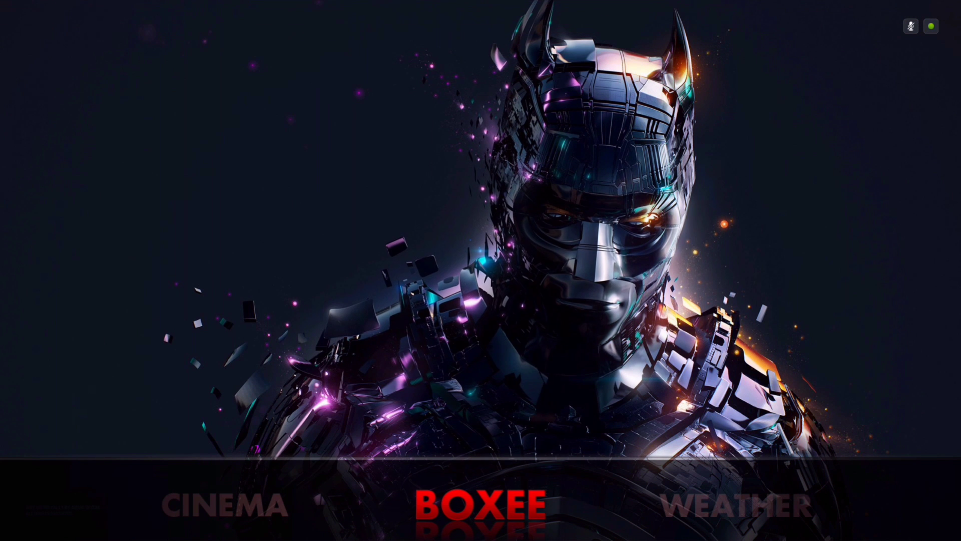
Step: Toggle between BOXEE and its neighbours, going on past WEATHER to GENERAL
key(Right)
key(Left)
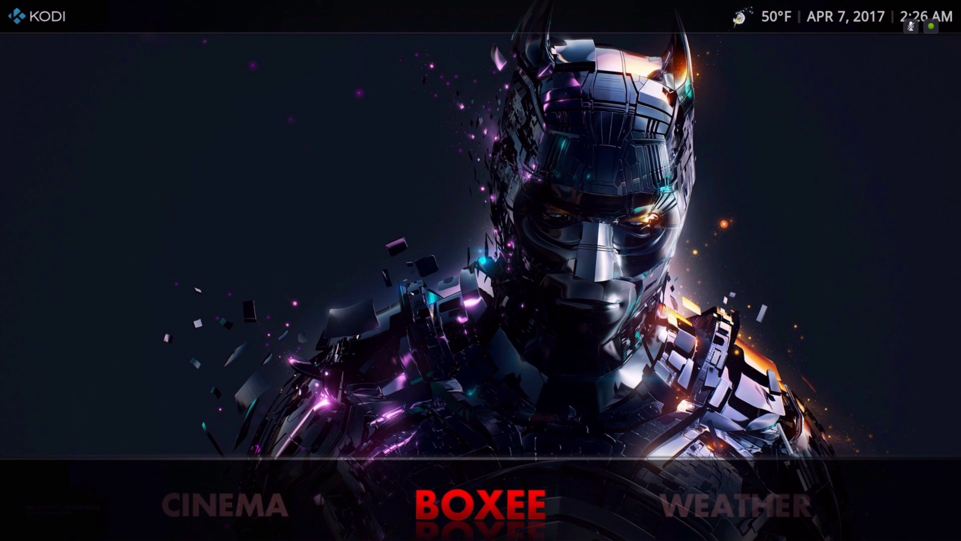
key(Left)
key(Right)
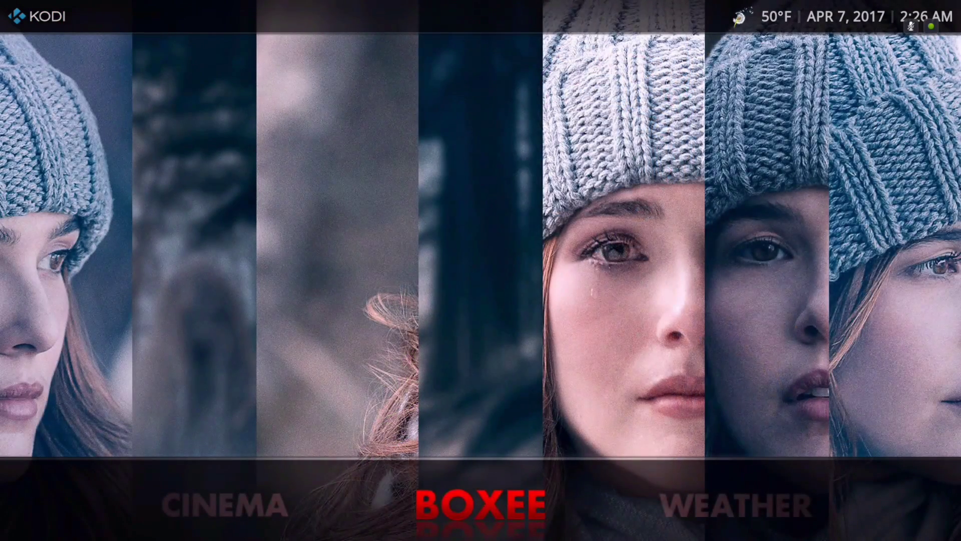
key(Right)
key(Left)
key(Right)
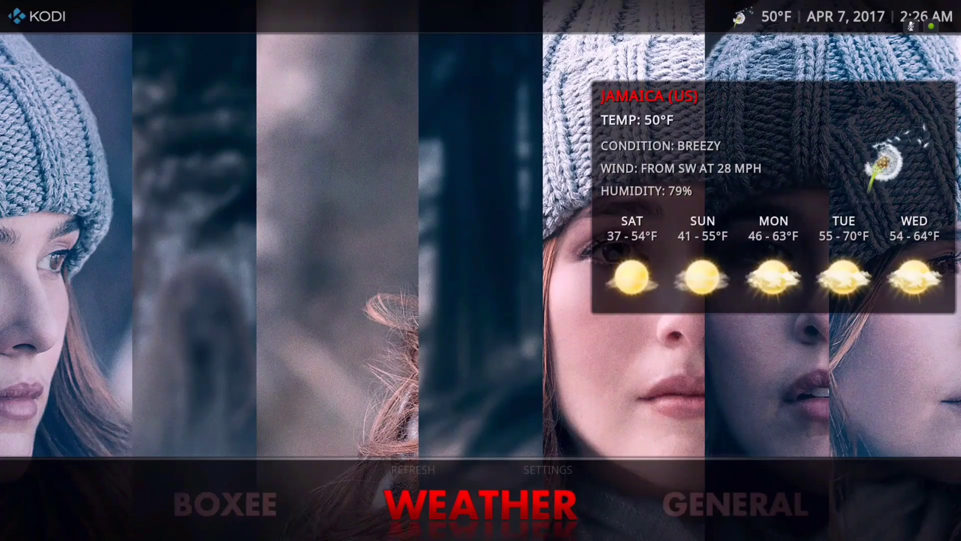
key(Left)
key(Right)
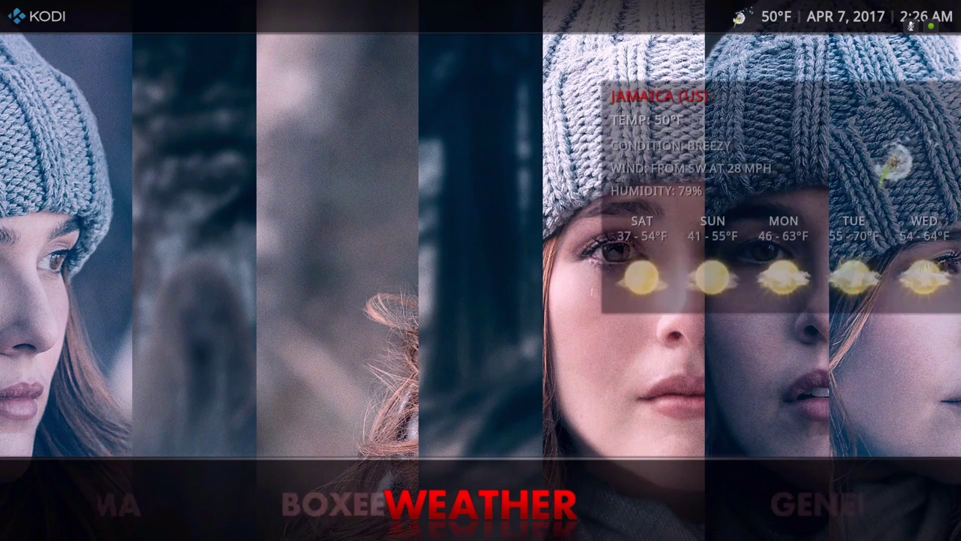
key(Right)
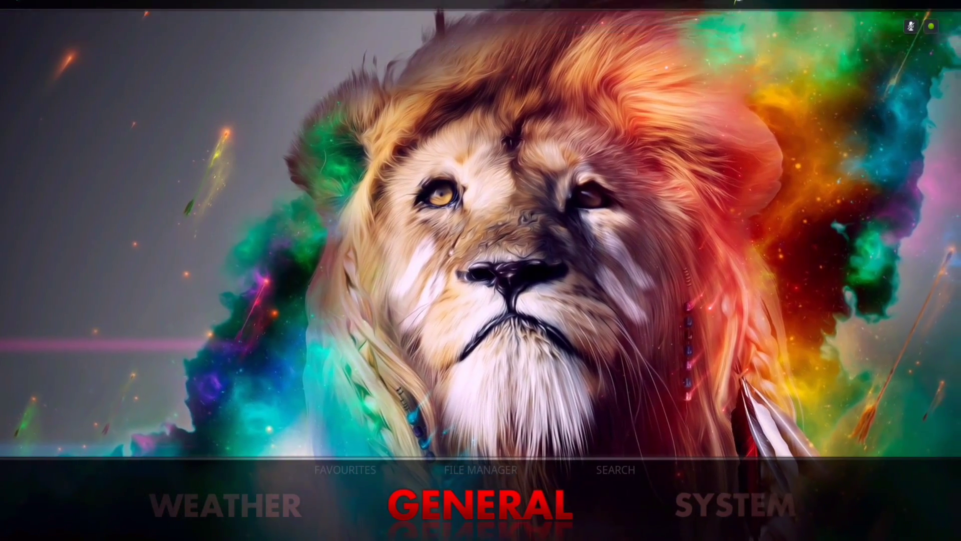
Step: Step back through WEATHER and BOXEE to CINEMA and SANCTUARY, then return to CINEMA
key(Left)
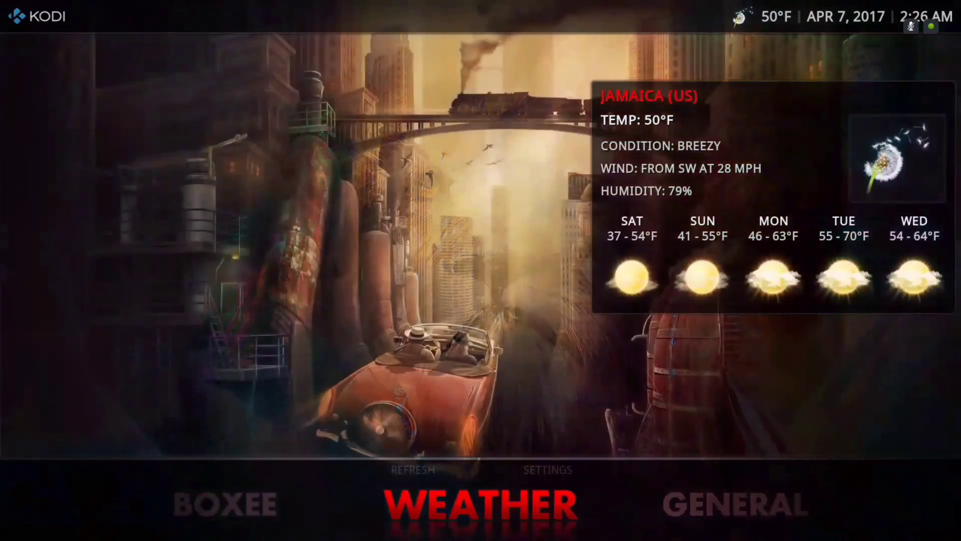
key(Left)
key(Right)
key(Left)
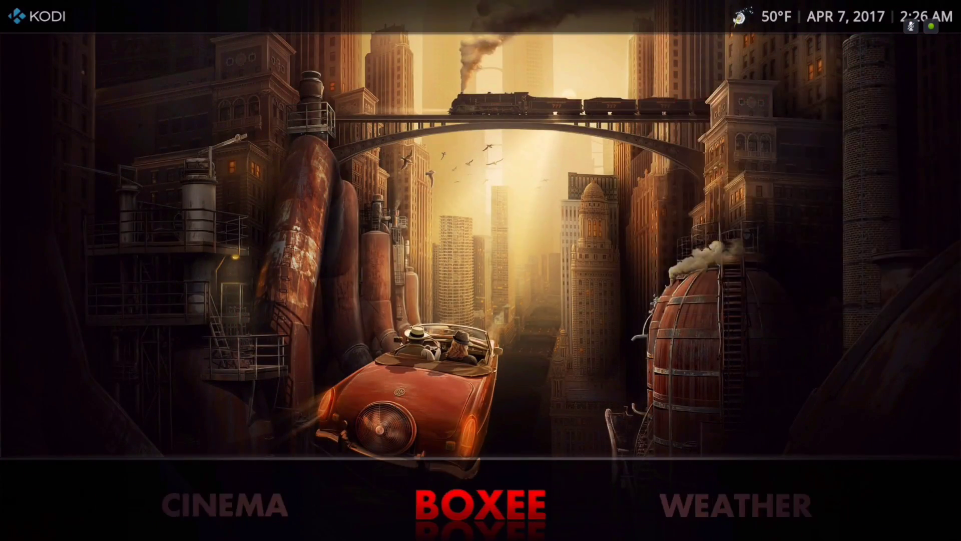
key(Left)
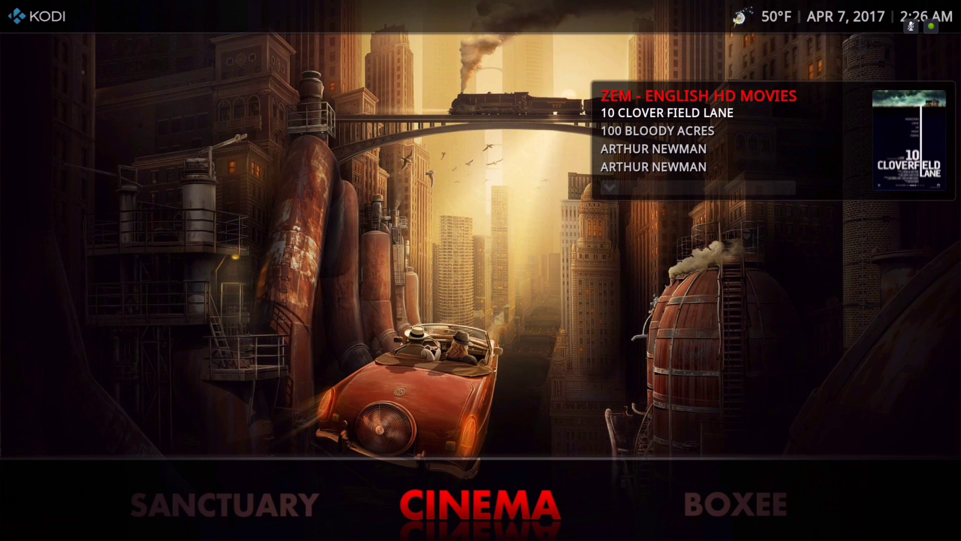
key(Left)
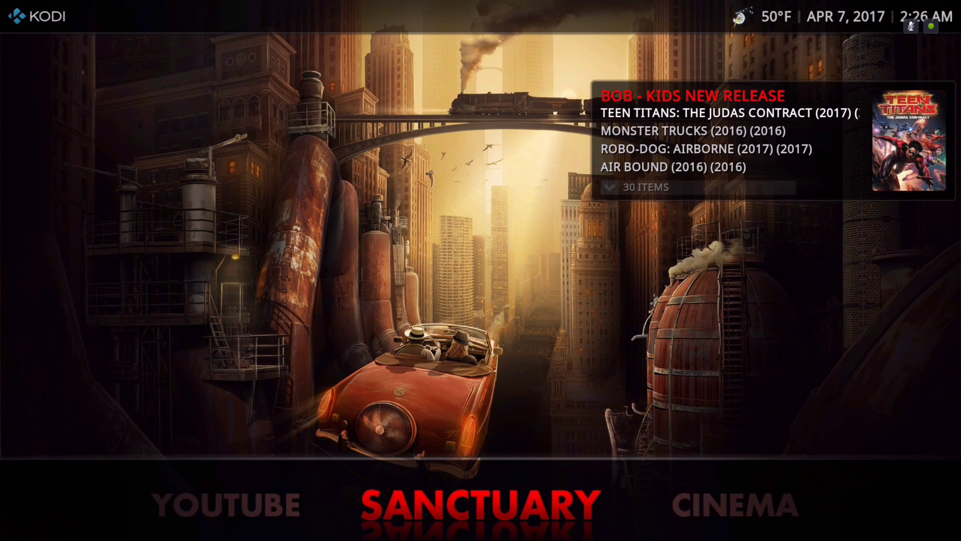
key(Right)
key(Right)
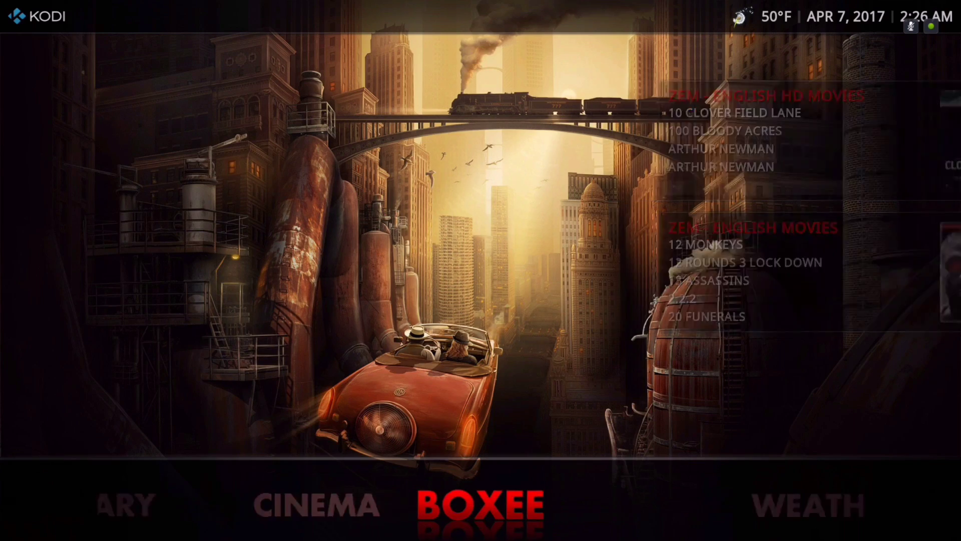
Step: Run from SANCTUARY through CINEMA, BOXEE, WEATHER and GENERAL to SYSTEM, then back to SANCTUARY
key(Left)
key(Left)
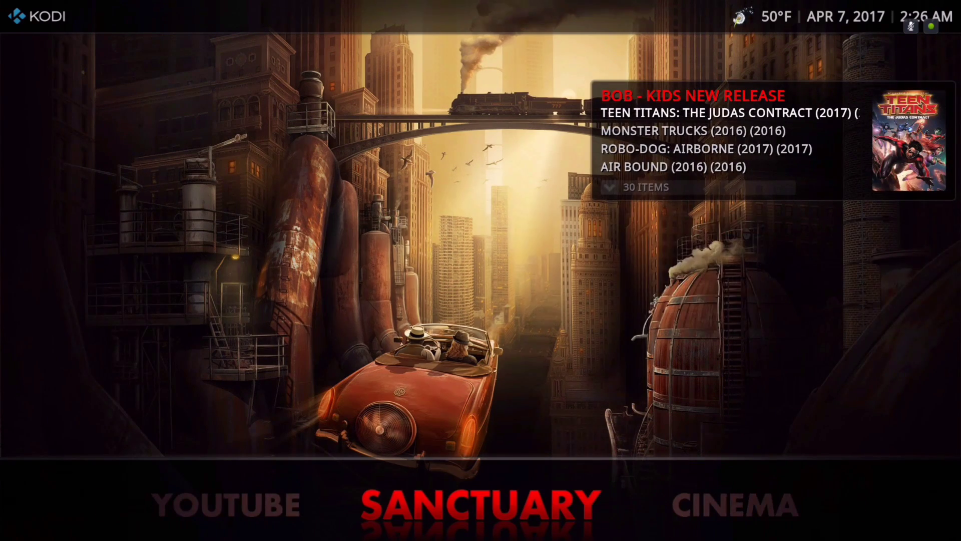
key(Right)
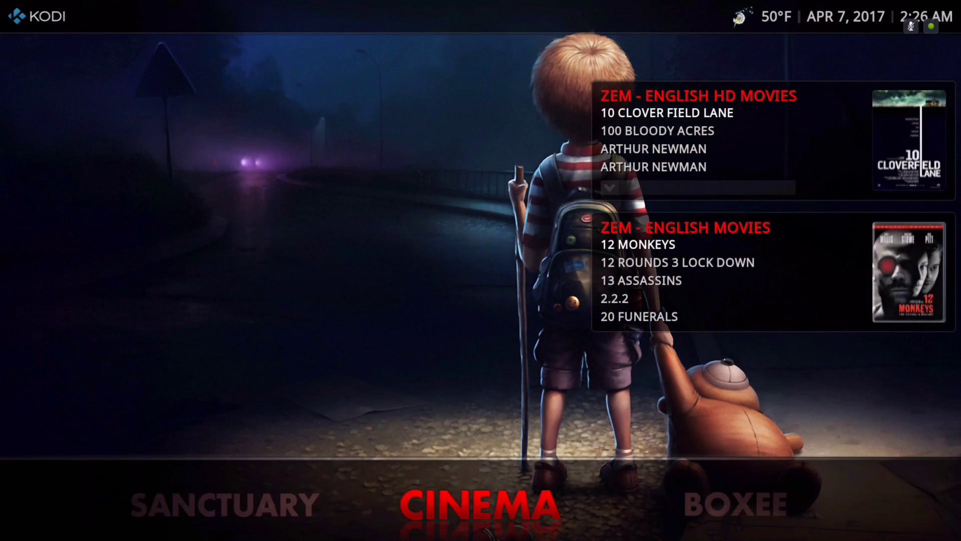
key(Right)
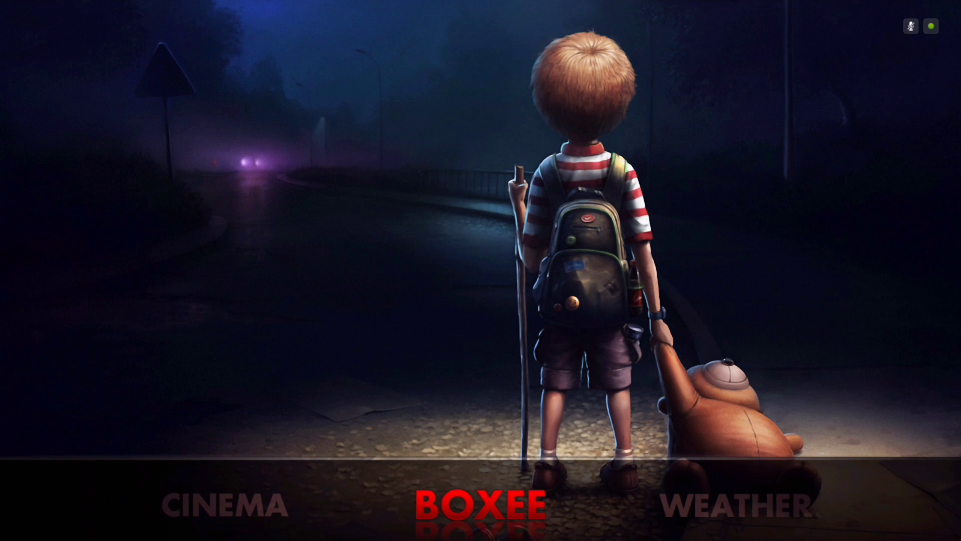
key(Right)
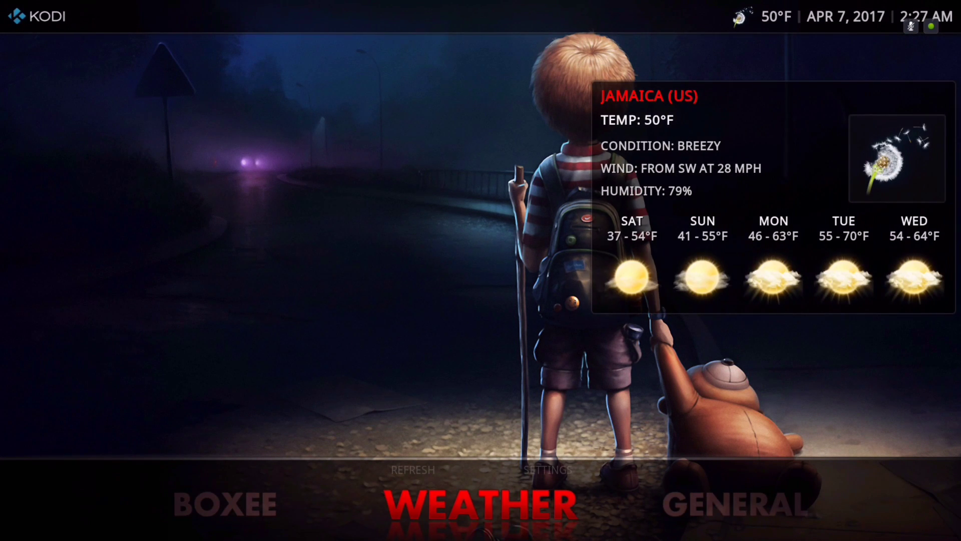
key(Right)
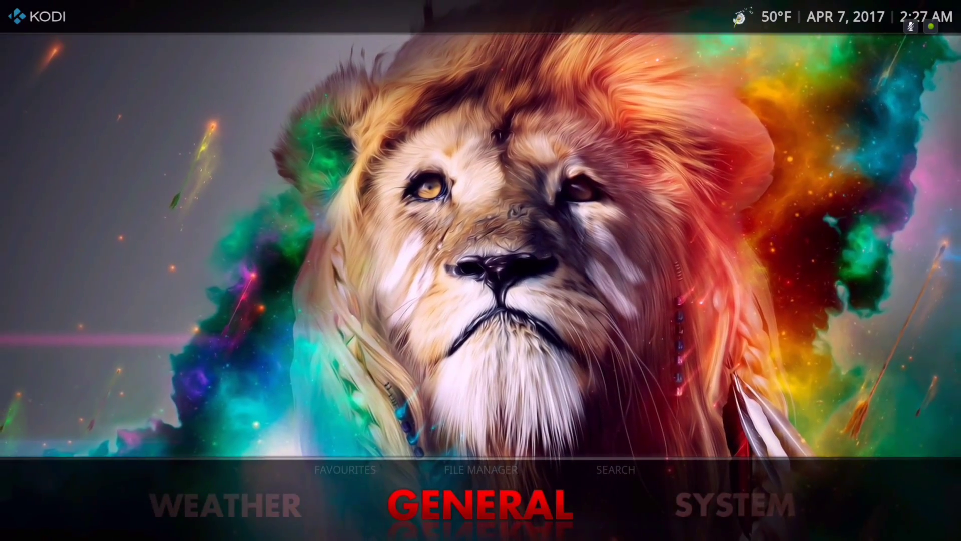
key(Right)
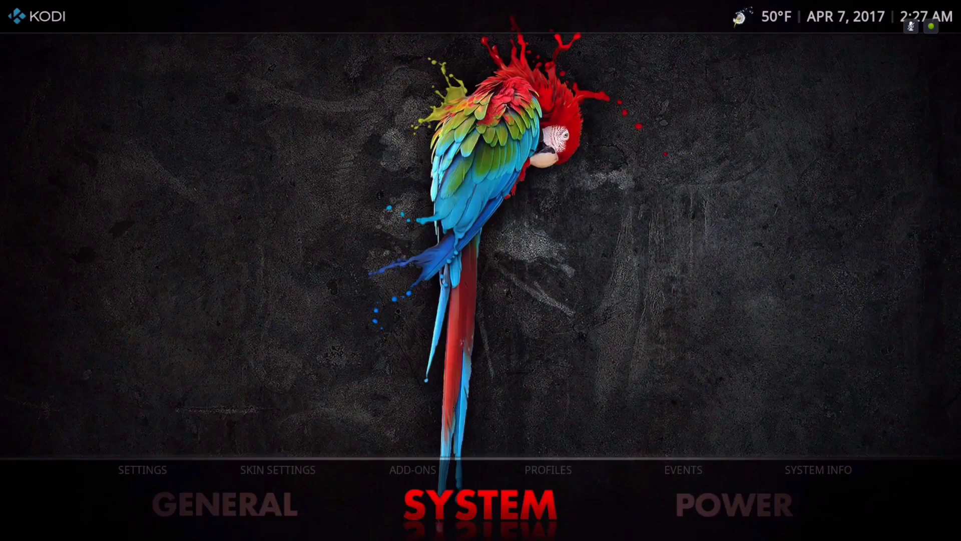
key(Left)
key(Left)
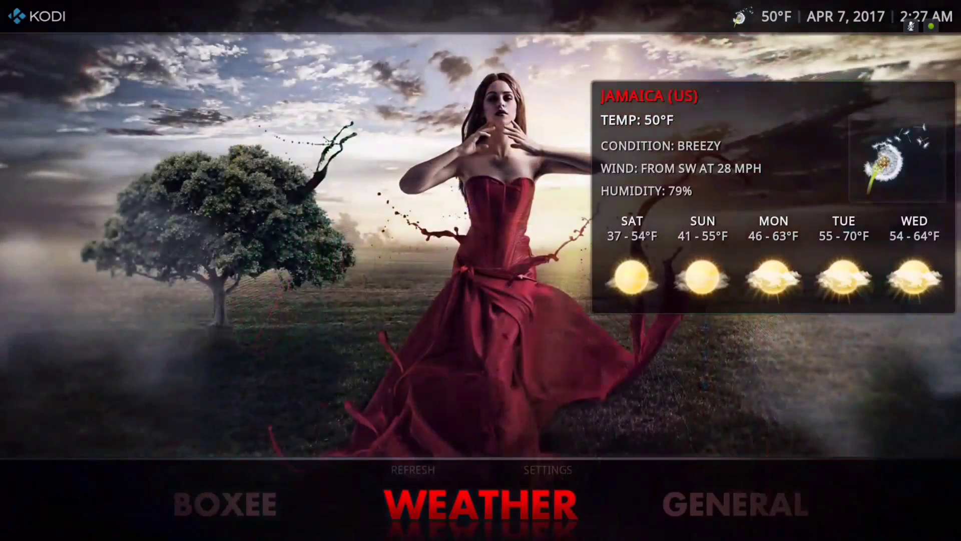
key(Left)
key(Left)
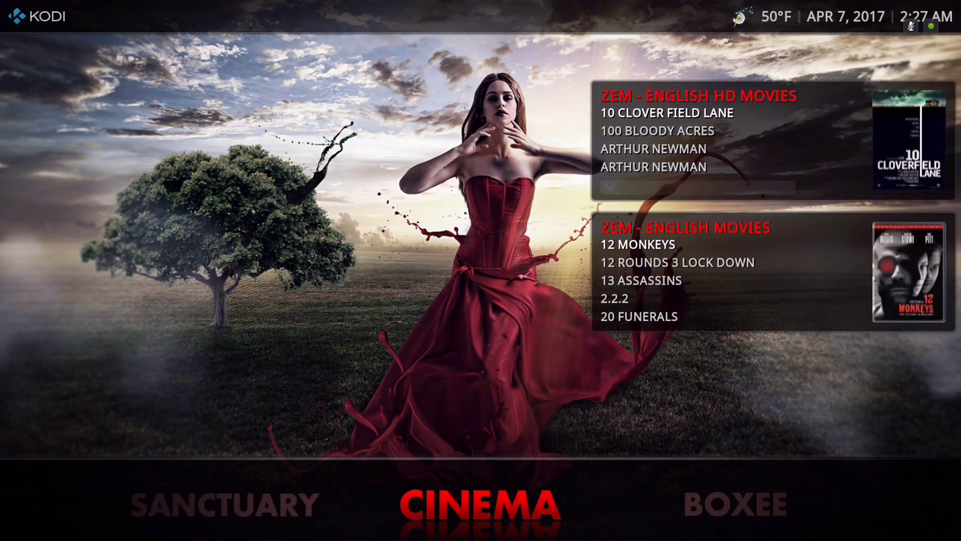
key(Left)
key(Left)
key(Left)
key(Left)
key(Left)
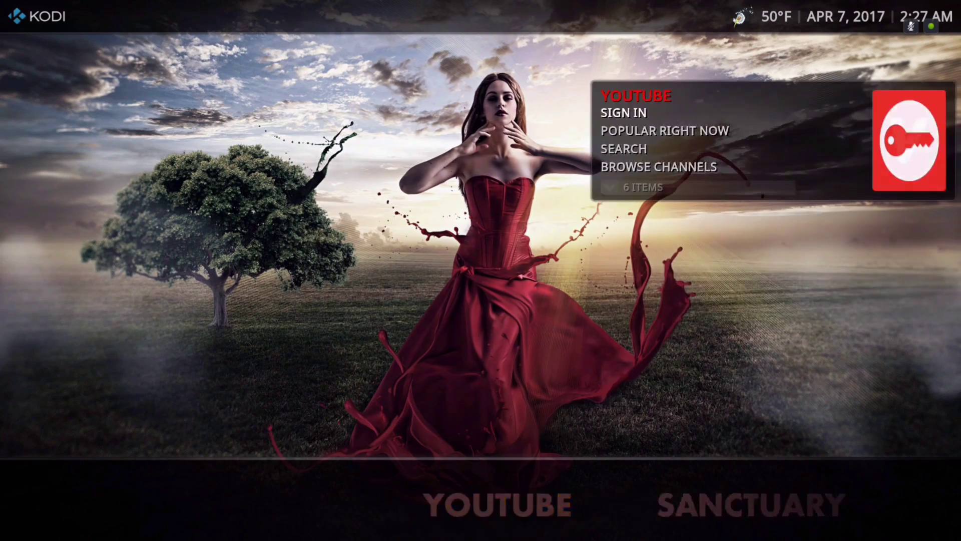
key(Left)
key(Left)
key(Left)
key(Left)
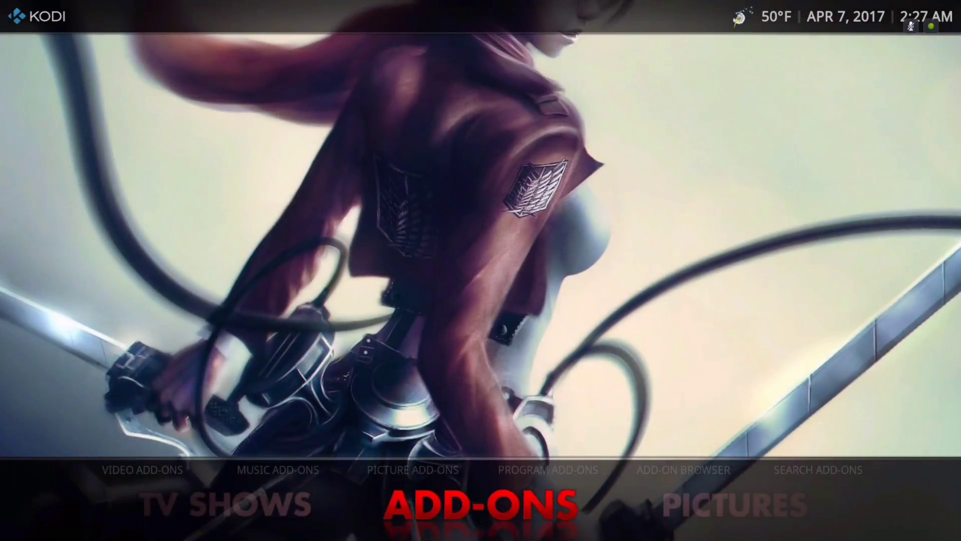
Step: Open the Program add-ons list under ADD-ONS and start Ares Wizard from it
key(Up)
key(Right)
key(Right)
key(Right)
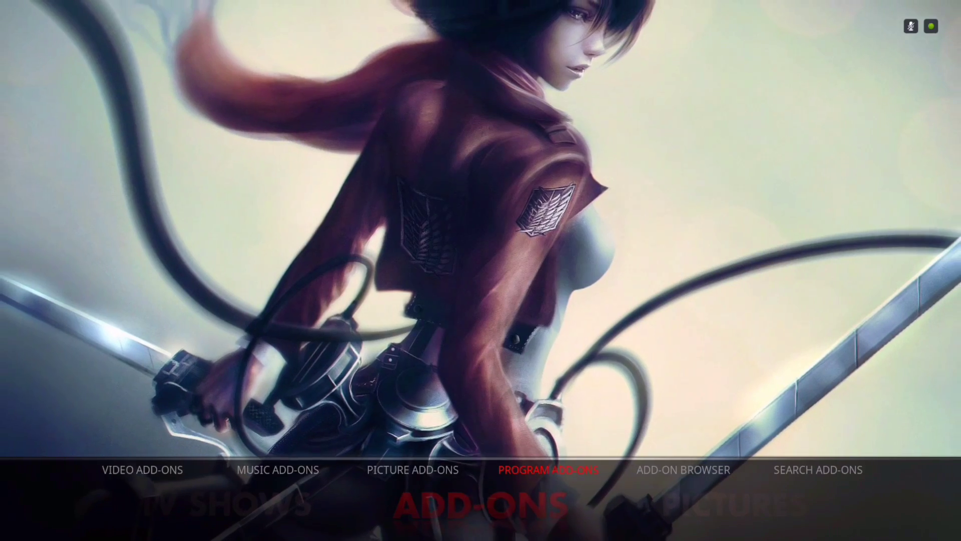
key(Left)
key(Left)
key(Left)
key(Right)
key(Right)
key(Right)
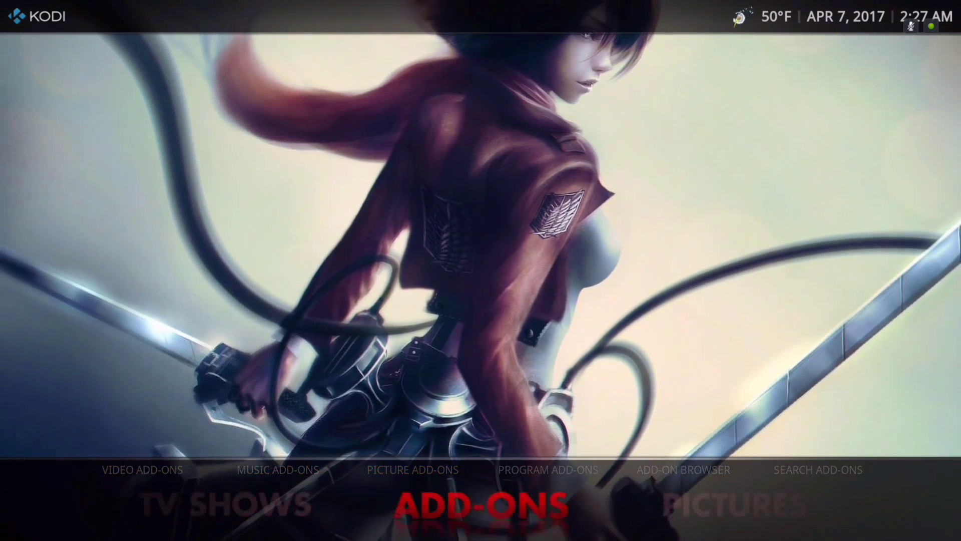
key(Return)
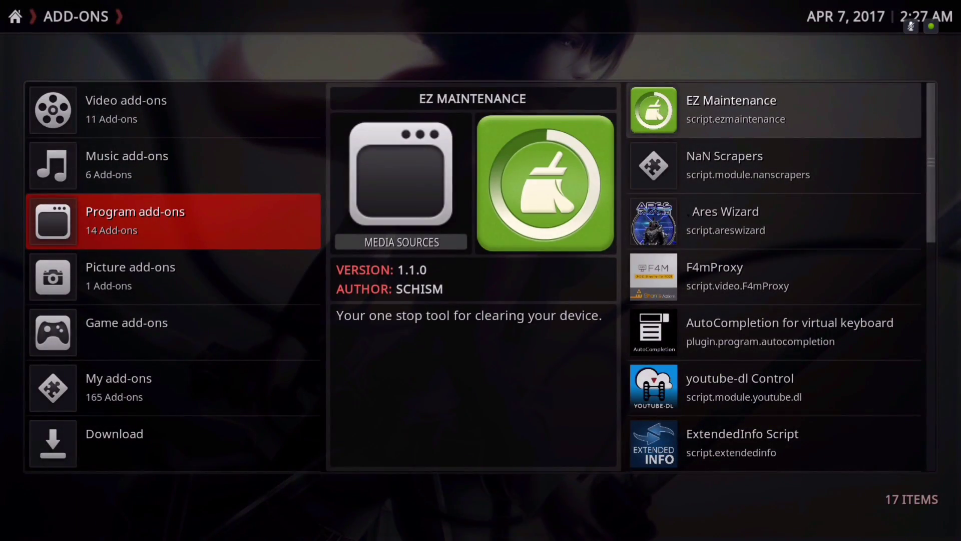
key(Right)
key(Down)
key(Down)
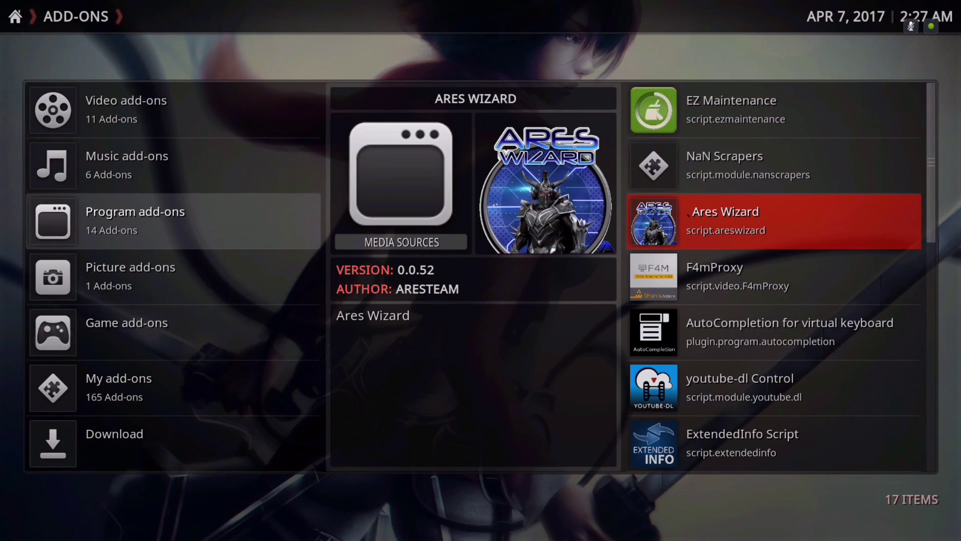
key(Return)
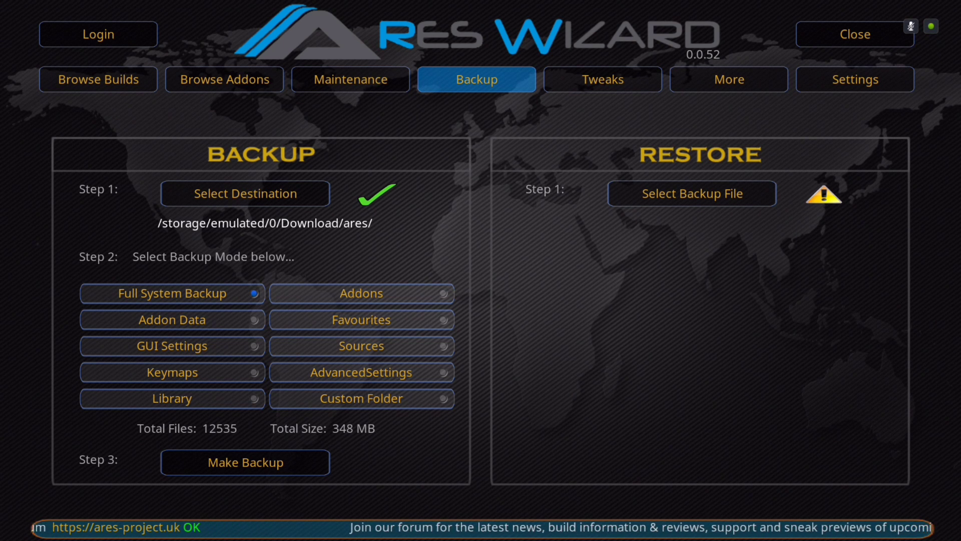
Step: On the Backup page, open the Select Backup File setting's file browser
key(Left)
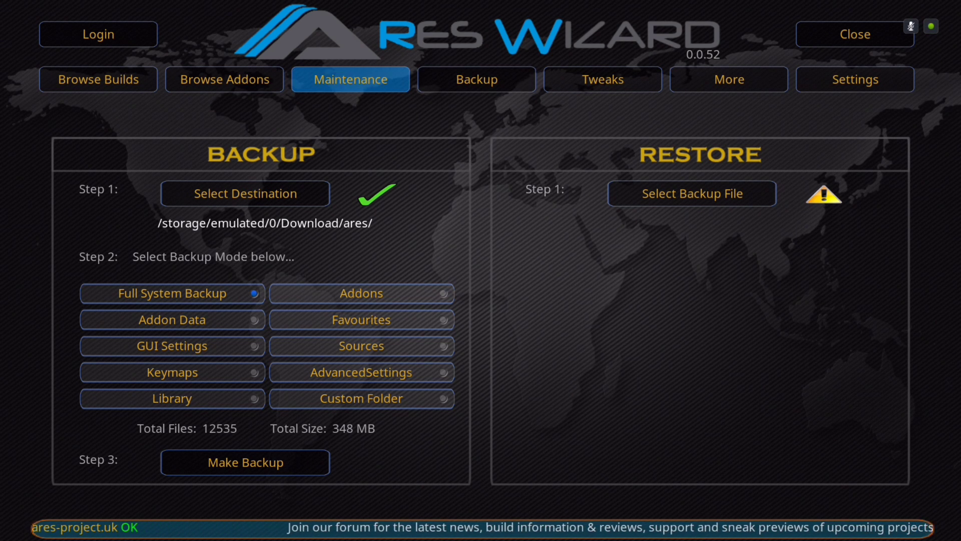
key(Left)
key(Right)
key(Right)
key(Right)
key(Left)
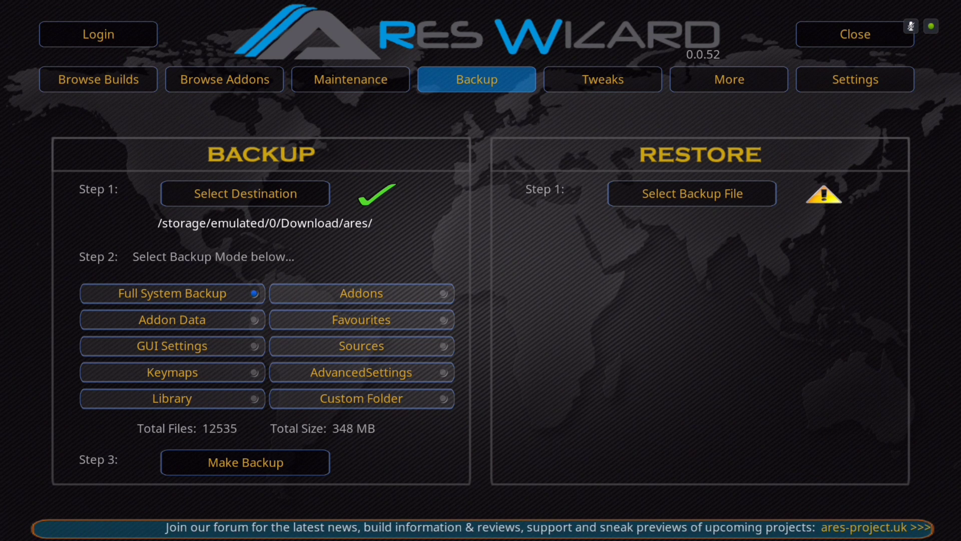
key(Down)
key(Right)
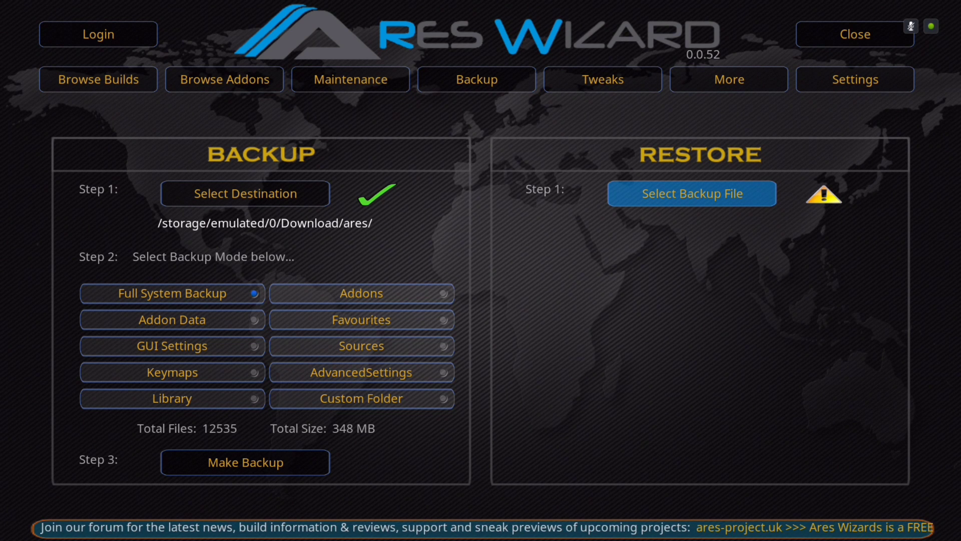
key(Return)
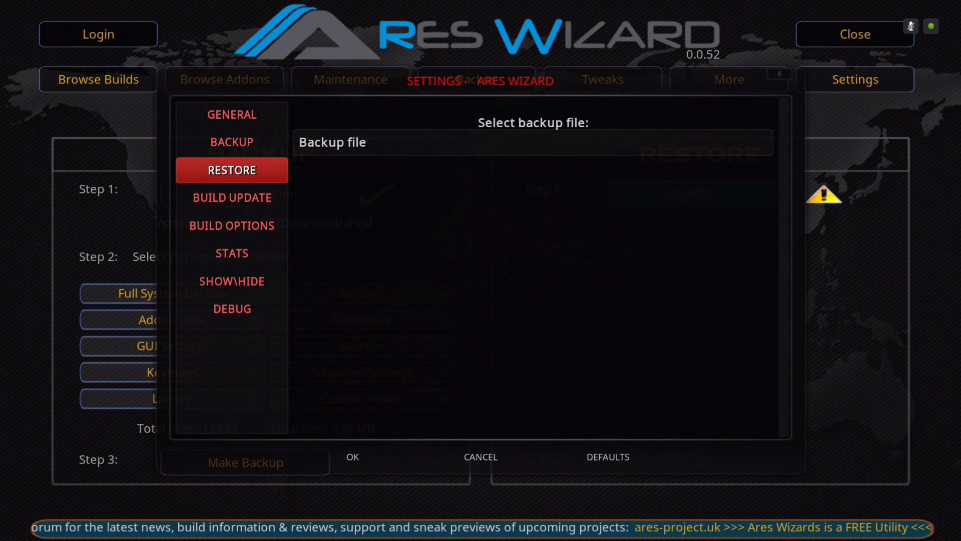
key(Right)
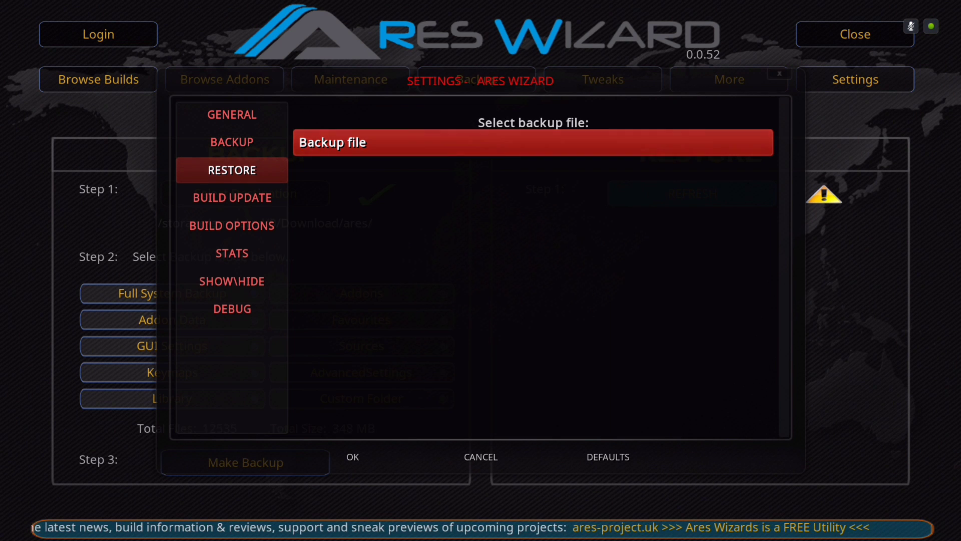
key(Return)
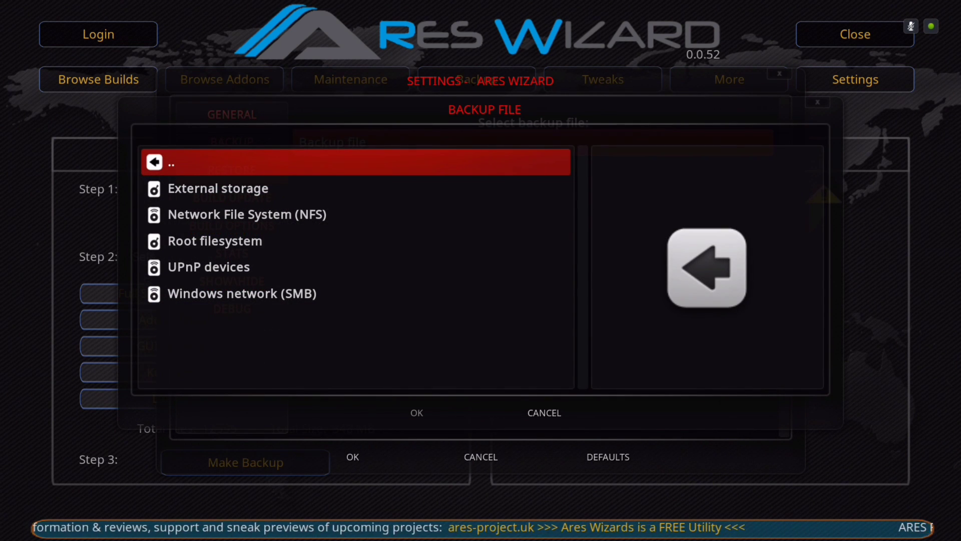
Step: Browse to the External storage > Download > ares folder
key(Down)
key(Up)
key(Down)
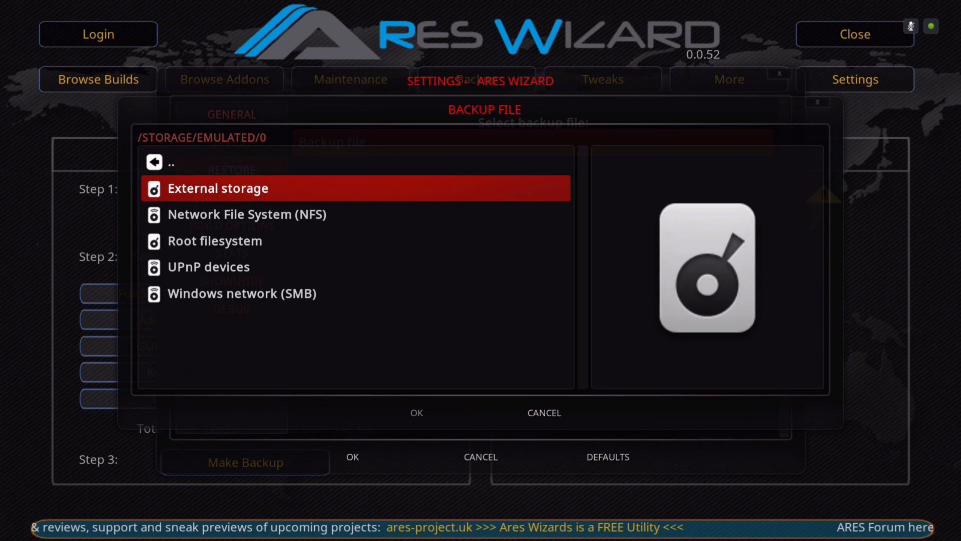
key(Return)
key(Down)
key(Down)
key(Down)
key(Down)
key(Down)
key(Down)
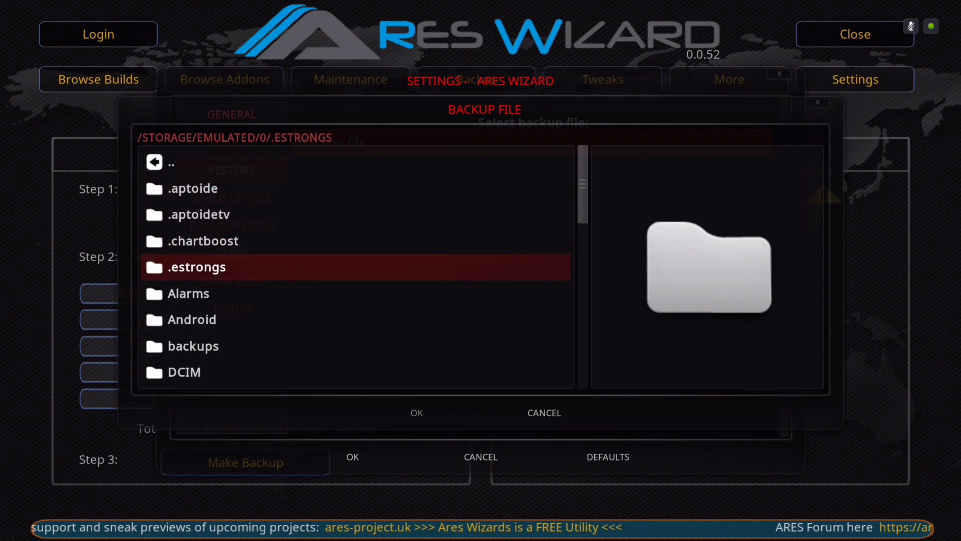
key(Down)
key(Down)
key(Down)
key(Down)
key(Return)
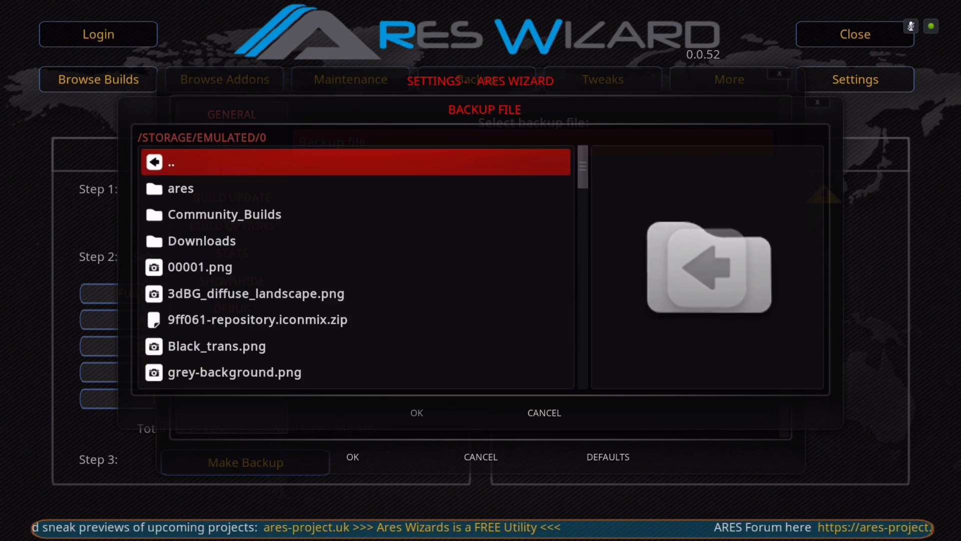
key(Down)
key(Down)
Step: Choose ares_backup_2017-04-07_0253.zip as the backup file and confirm with OK
key(Down)
key(Return)
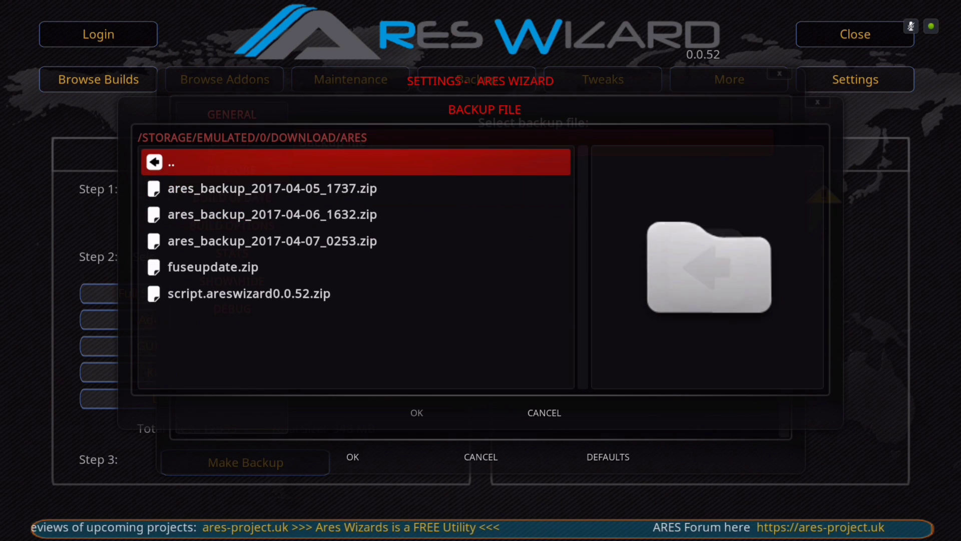
key(Down)
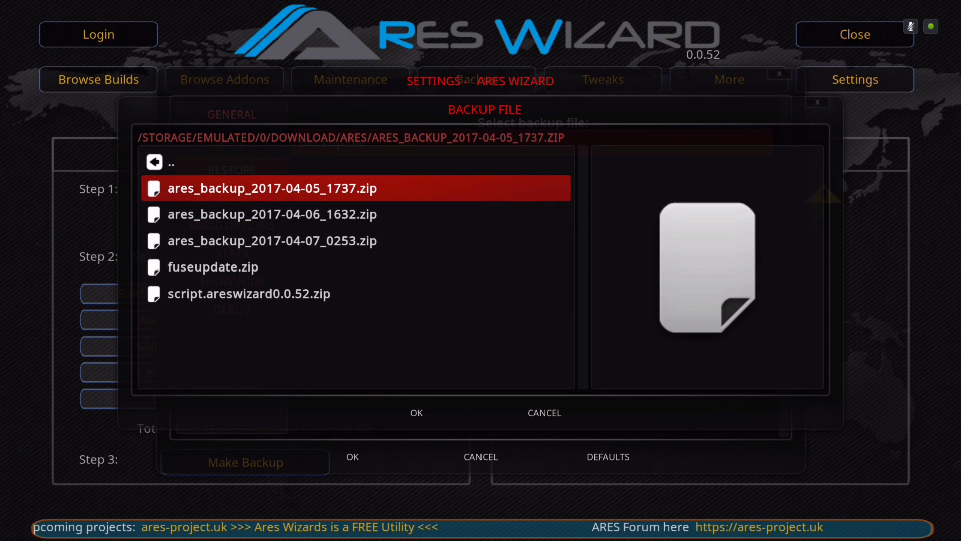
key(Down)
key(Down)
key(Return)
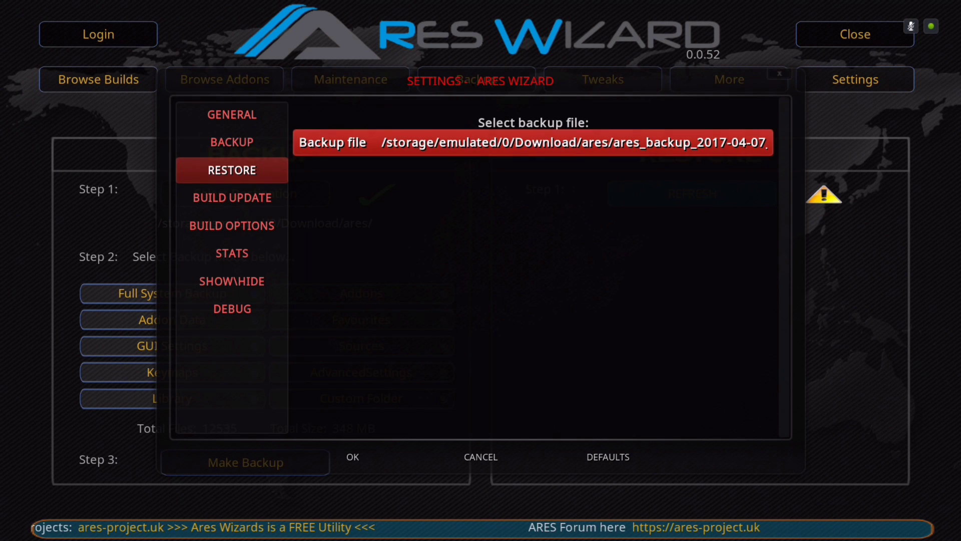
key(Down)
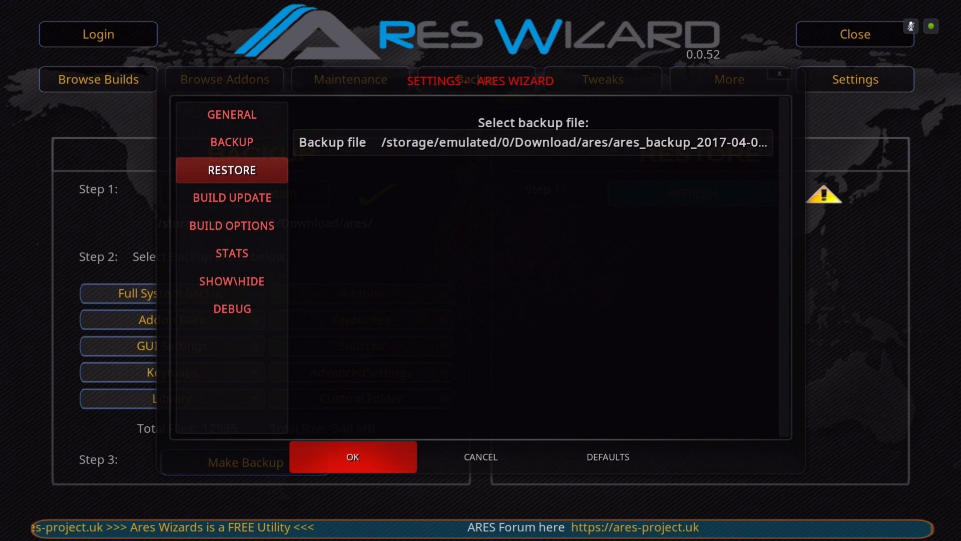
key(Return)
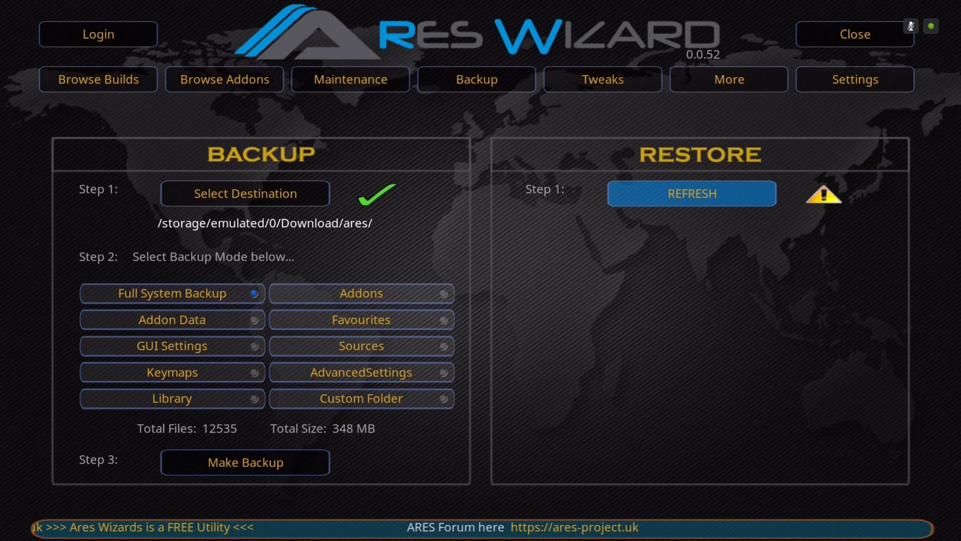
Step: Load the chosen backup to show its 251 MB zip size and 12076 files
key(Return)
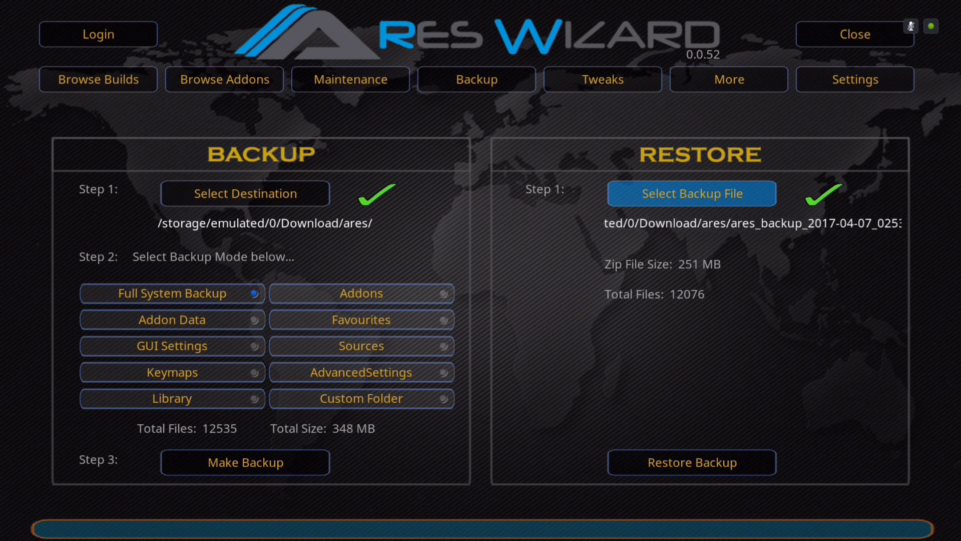
click(693, 462)
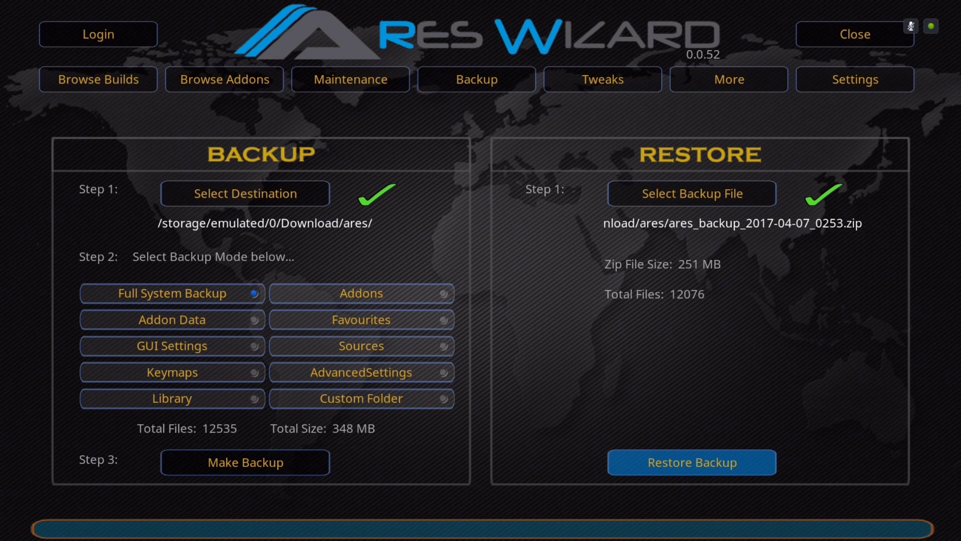
click(692, 193)
click(692, 462)
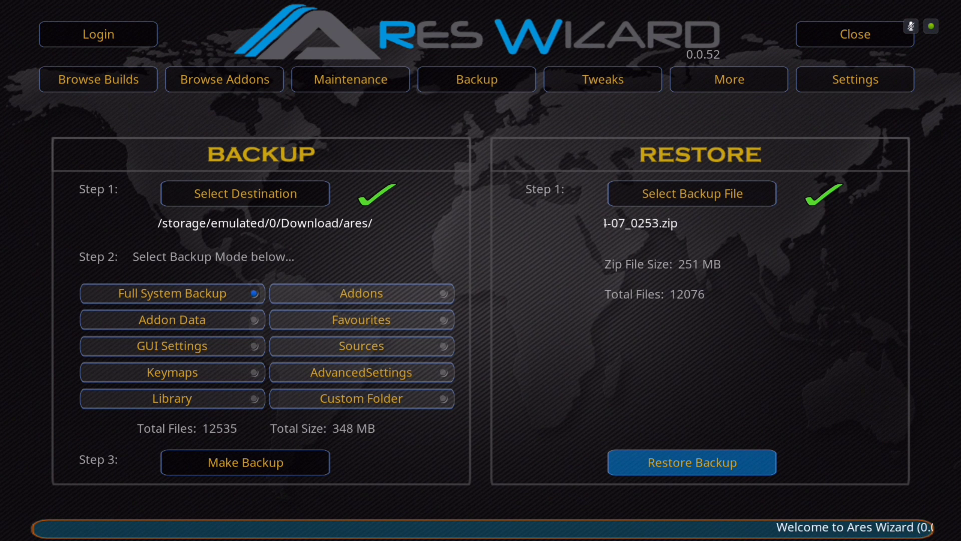
click(693, 194)
Step: Exit Ares Wizard back to Kodi's Program add-ons list
click(477, 79)
key(Escape)
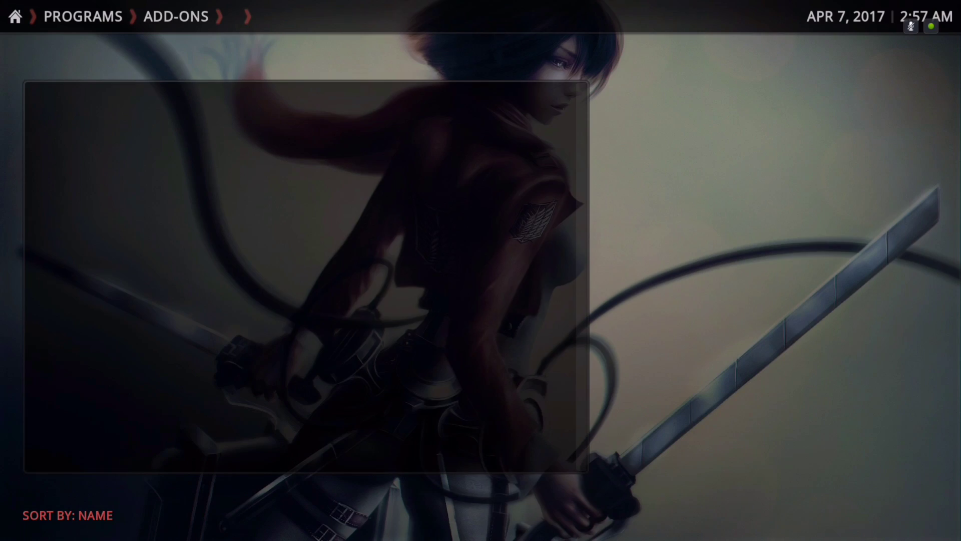
key(Escape)
key(Escape)
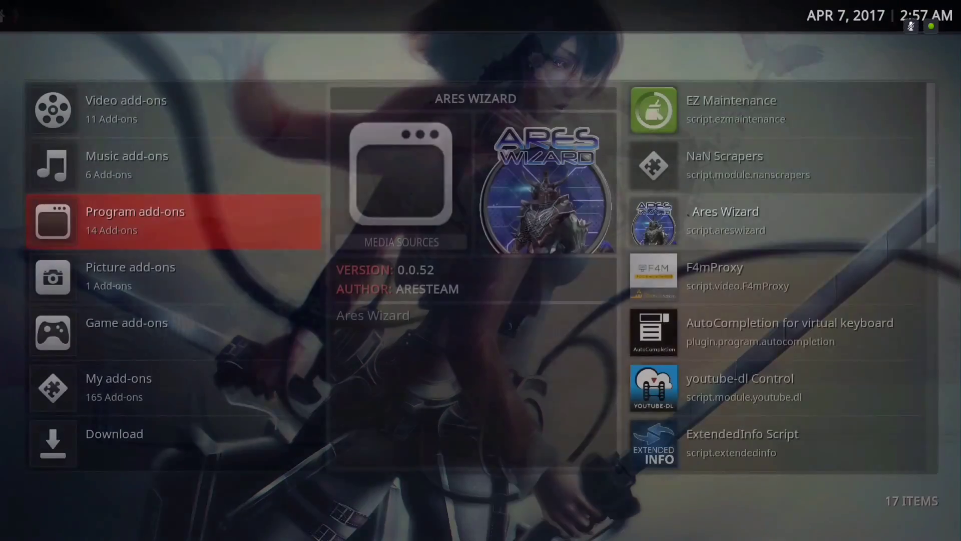